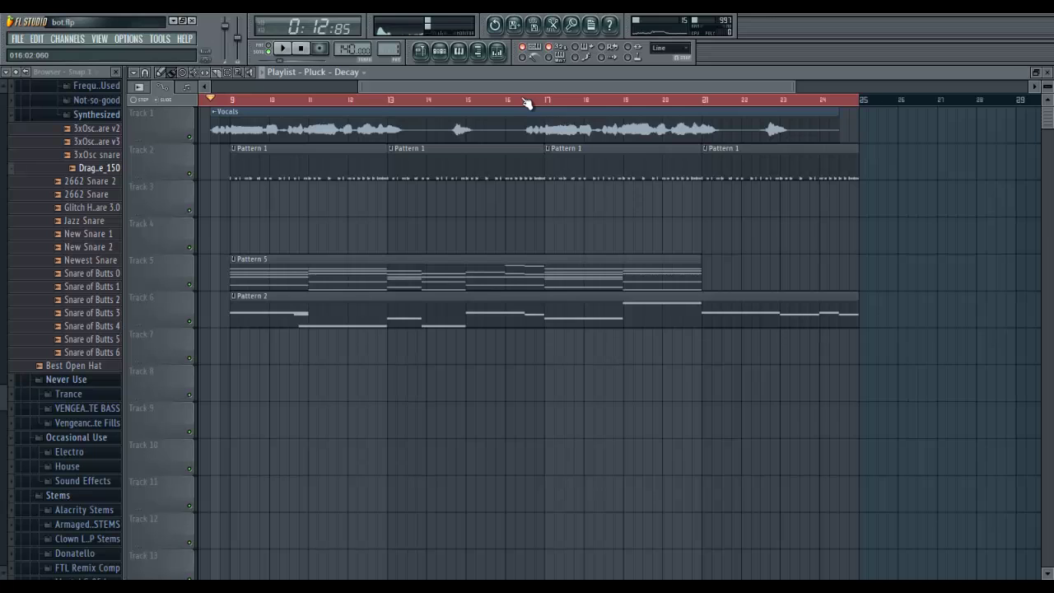
Open Pattern 1's drum channels from the playlist and delete the HE Sidechain channel
left_click_drag(518, 86, 508, 87)
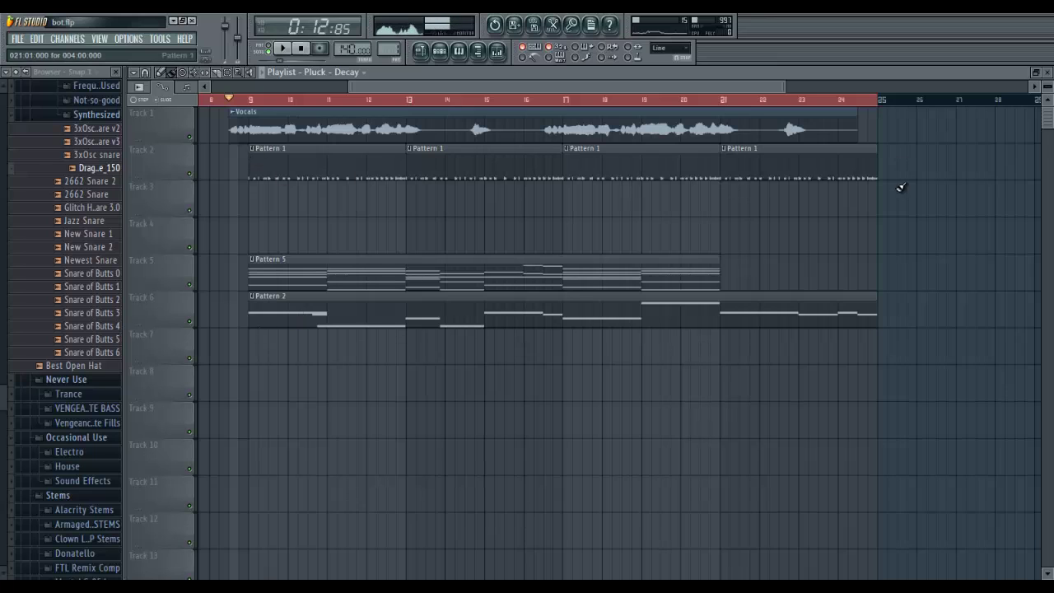
double_click(294, 179)
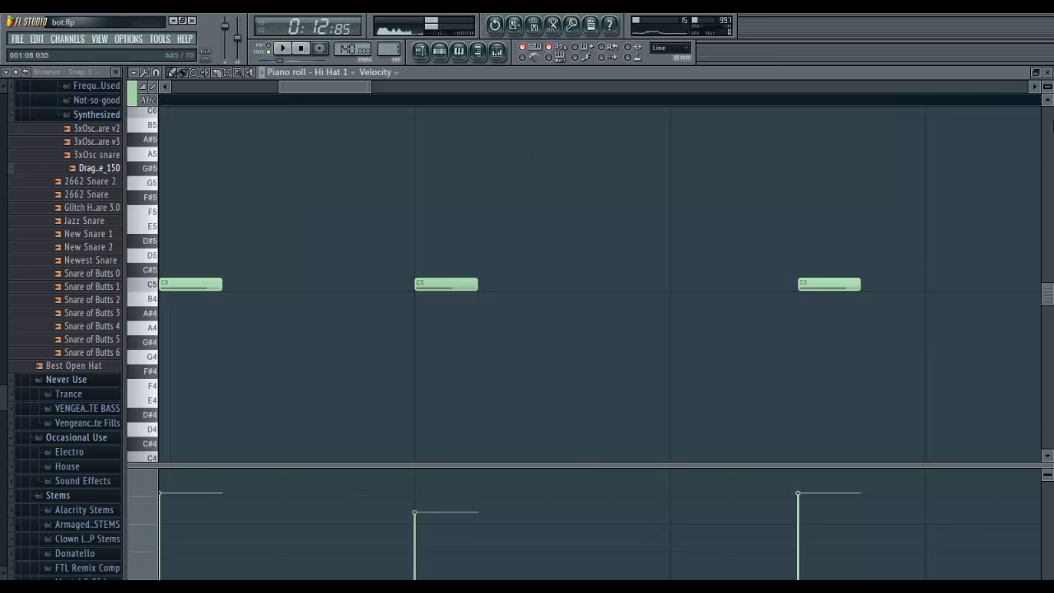
left_click(1048, 74)
left_click(274, 200)
right_click(275, 202)
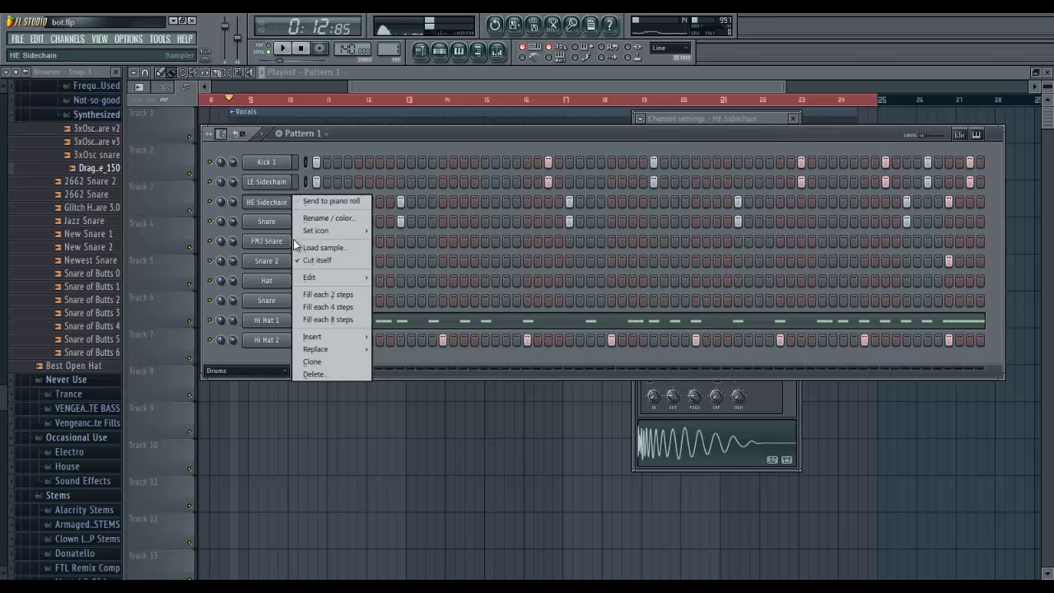
left_click(313, 374)
left_click(586, 336)
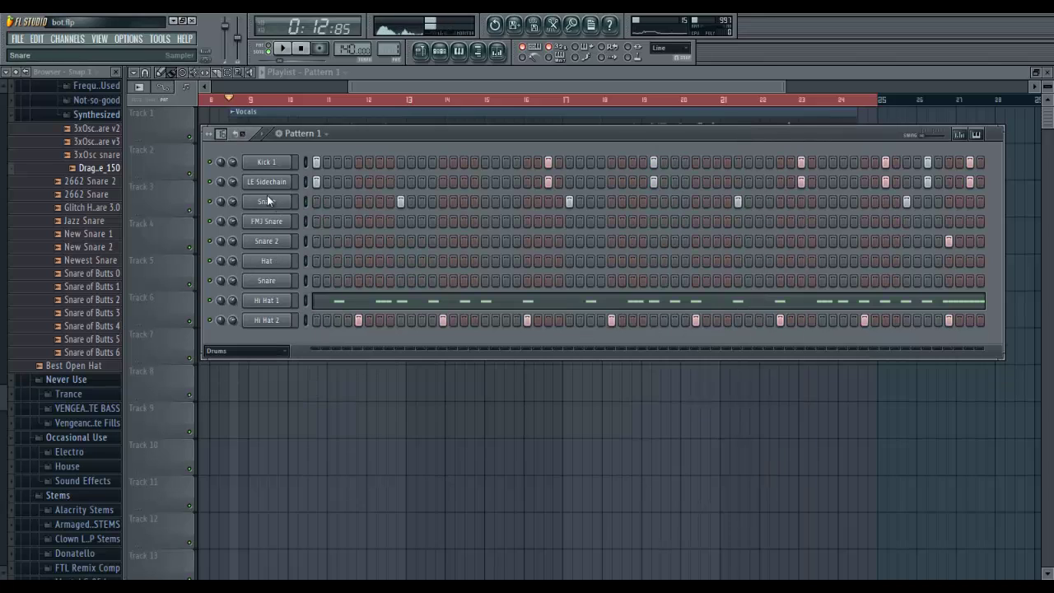
Delete the LE Sidechain channel from Pattern 1's drum channels
left_click(267, 195)
right_click(266, 195)
left_click(314, 355)
left_click(590, 336)
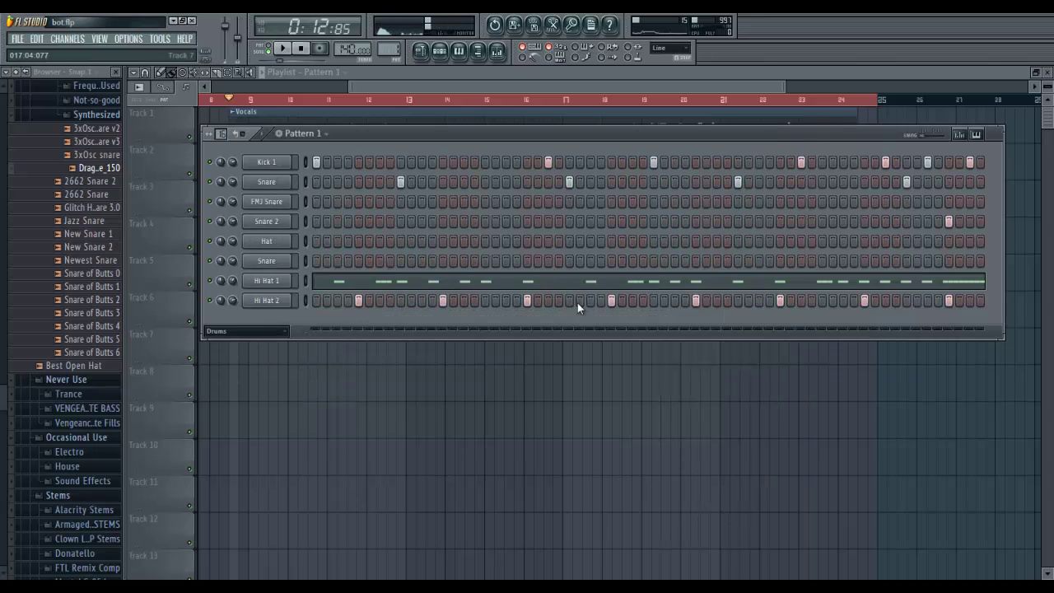
Select the Sidechain mixer track and rename its second effect slot to "LE Sidechain 2"
left_click(496, 51)
left_click_drag(314, 332, 354, 339)
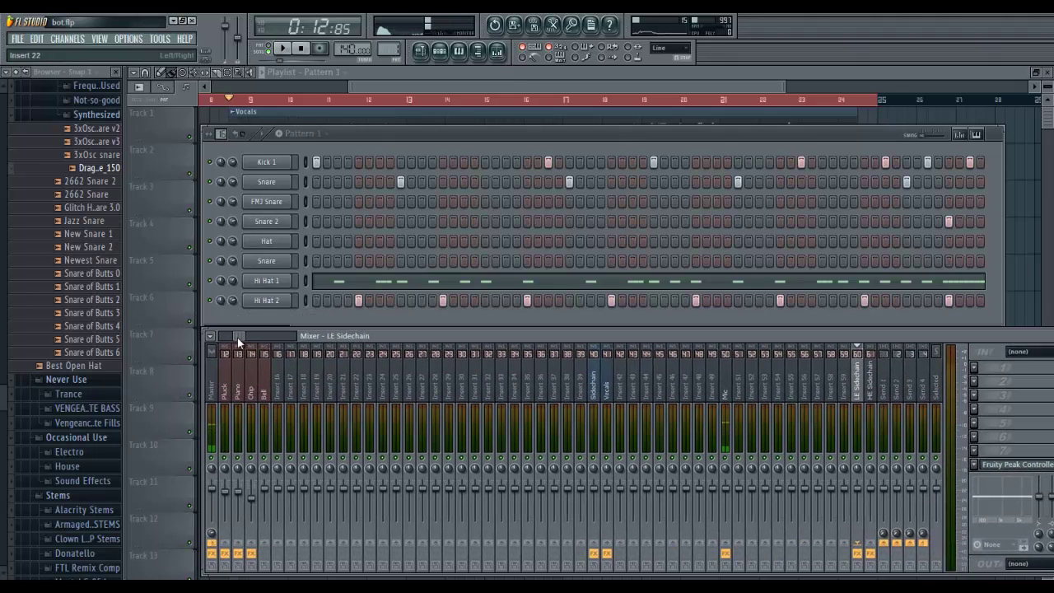
mouse_move(238, 339)
left_mouse_down()
mouse_move(244, 345)
mouse_move(227, 350)
left_mouse_up()
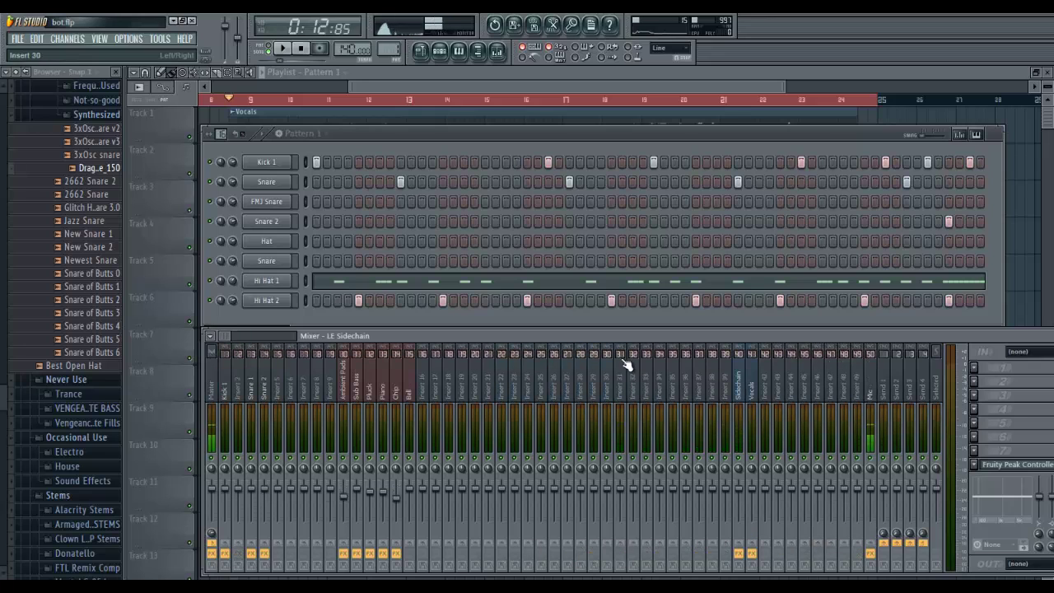
left_click(744, 396)
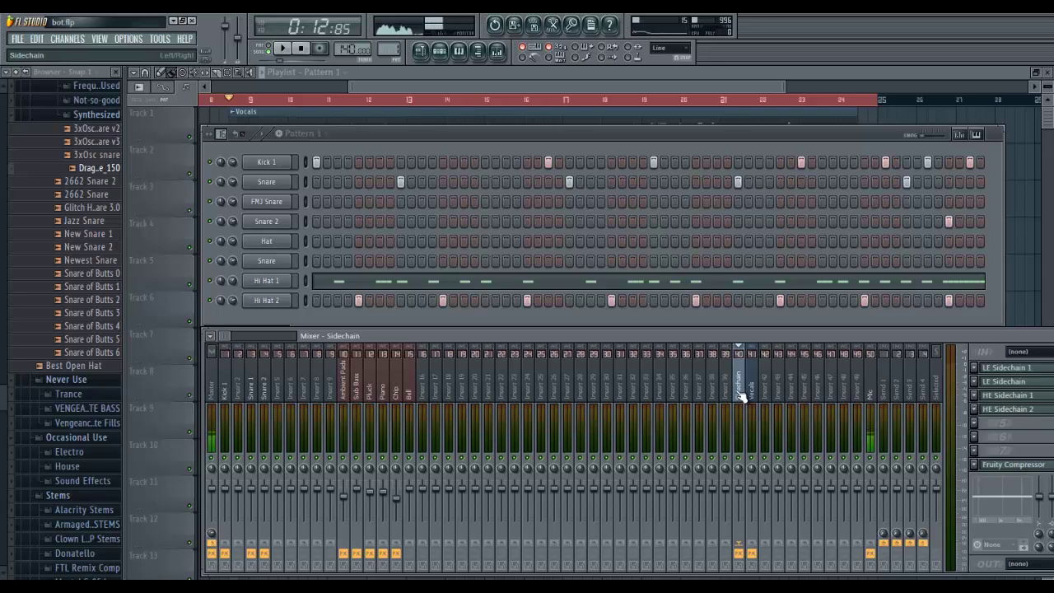
right_click(996, 382)
type("LE Sidechain 2")
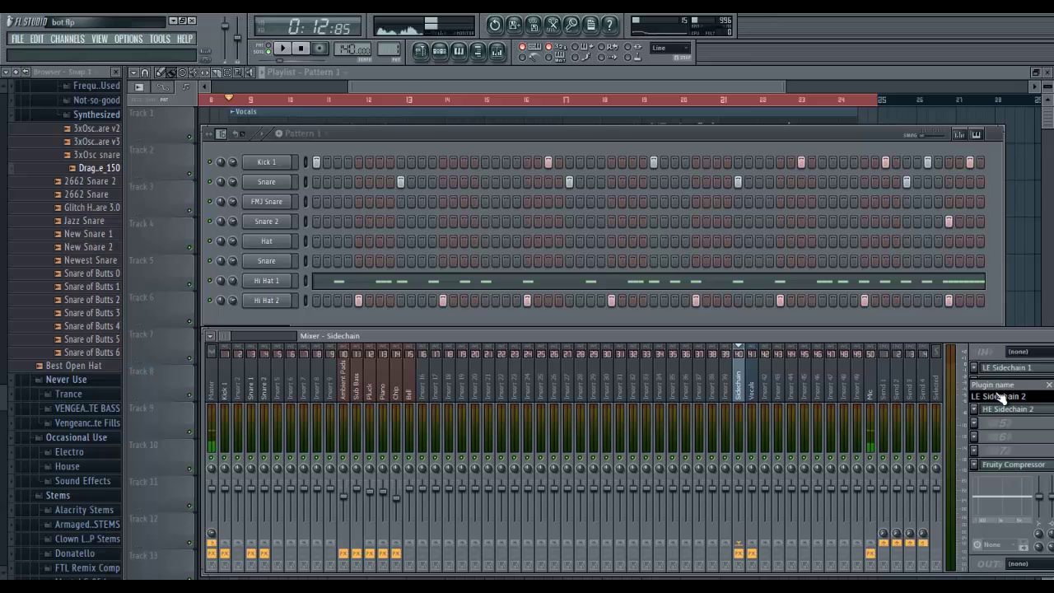
key("Return")
Review the Sidechain track's Fruity Compressor settings and its LE Sidechain 1, LE Sidechain 2, HE Sidechain 1 and HE Sidechain 2 equalizers
left_click_drag(900, 287, 896, 275)
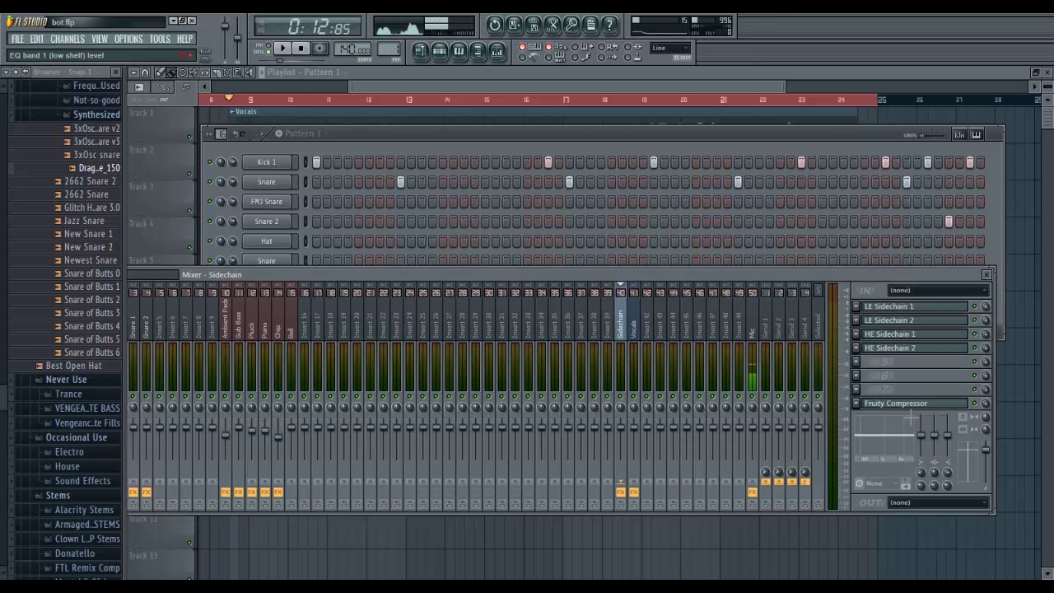
left_click(893, 406)
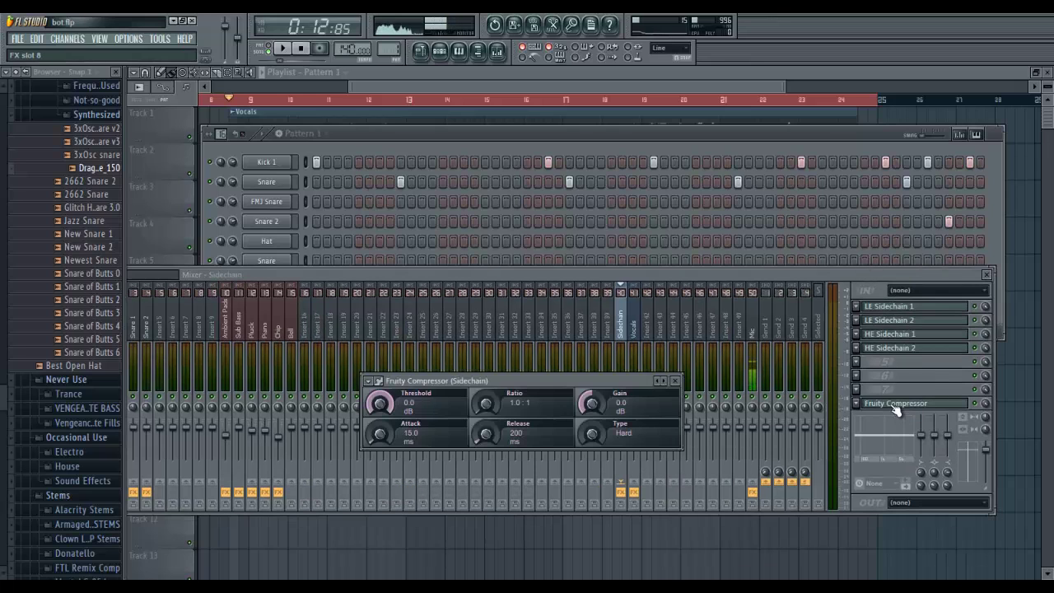
left_click(674, 380)
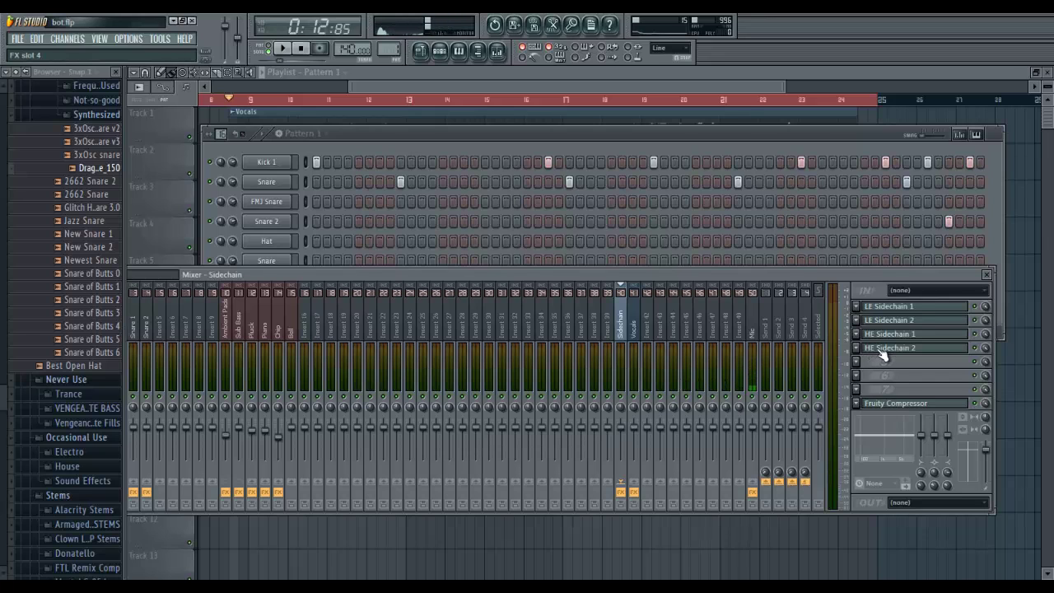
left_click(885, 306)
left_click(885, 320)
left_click(887, 334)
left_click(889, 347)
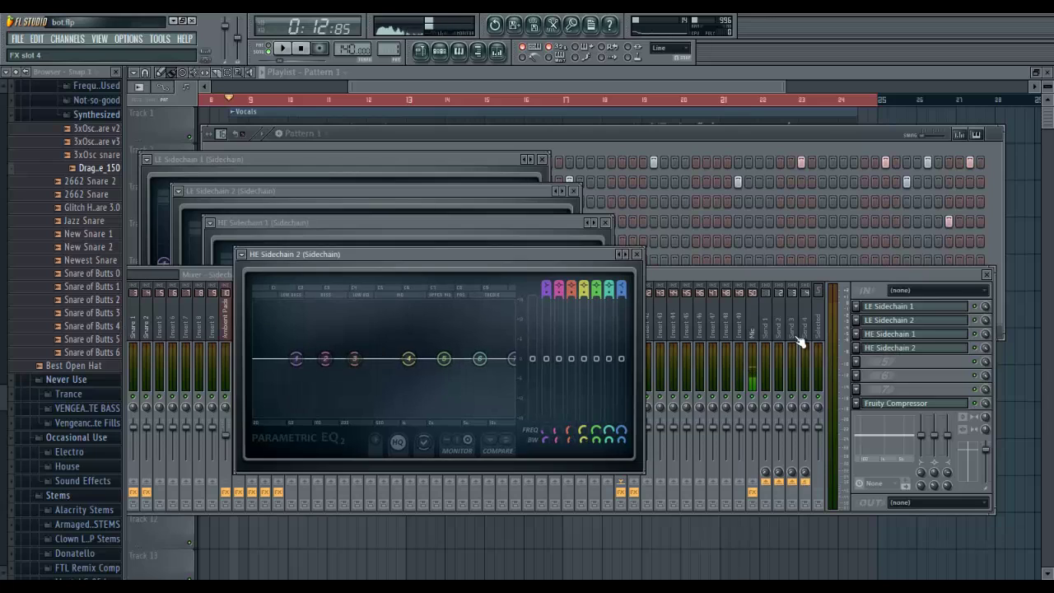
Clone the Kick 1 channel in Pattern 1 and clone its copy to make two additional kick channels
left_click(412, 136)
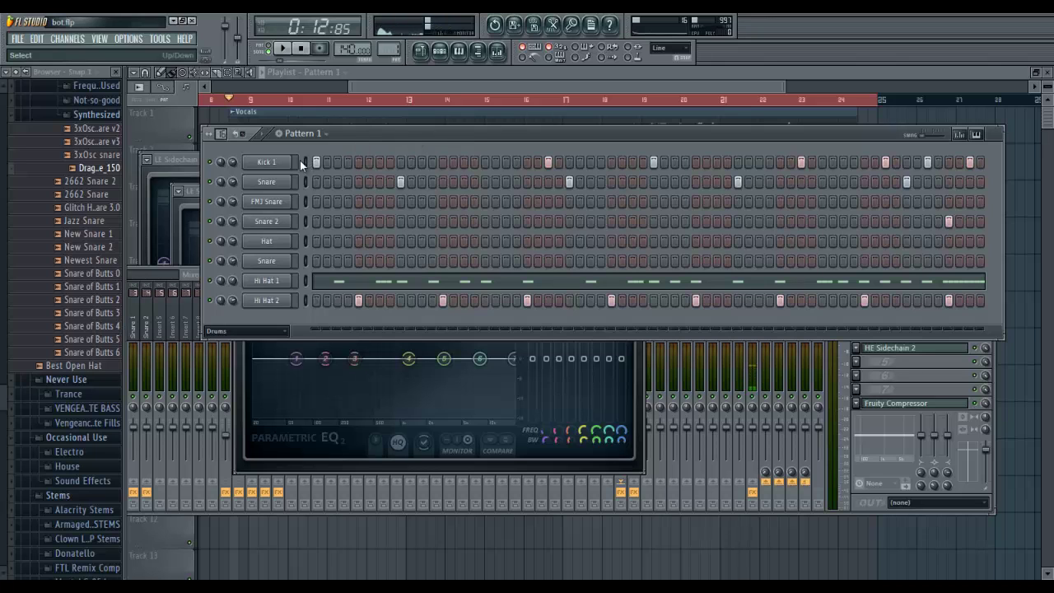
right_click(270, 167)
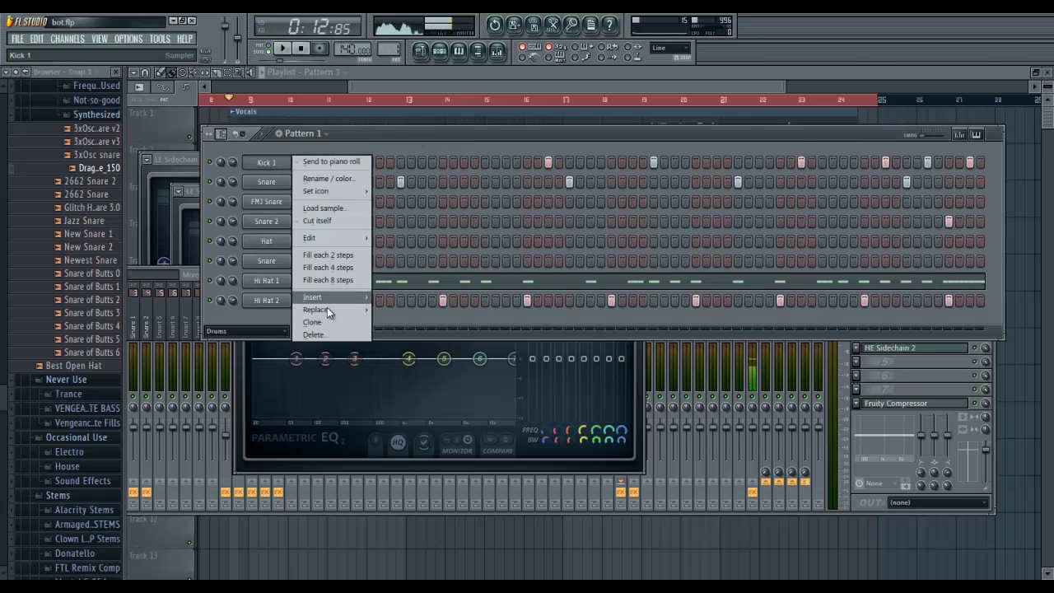
left_click(312, 322)
right_click(270, 185)
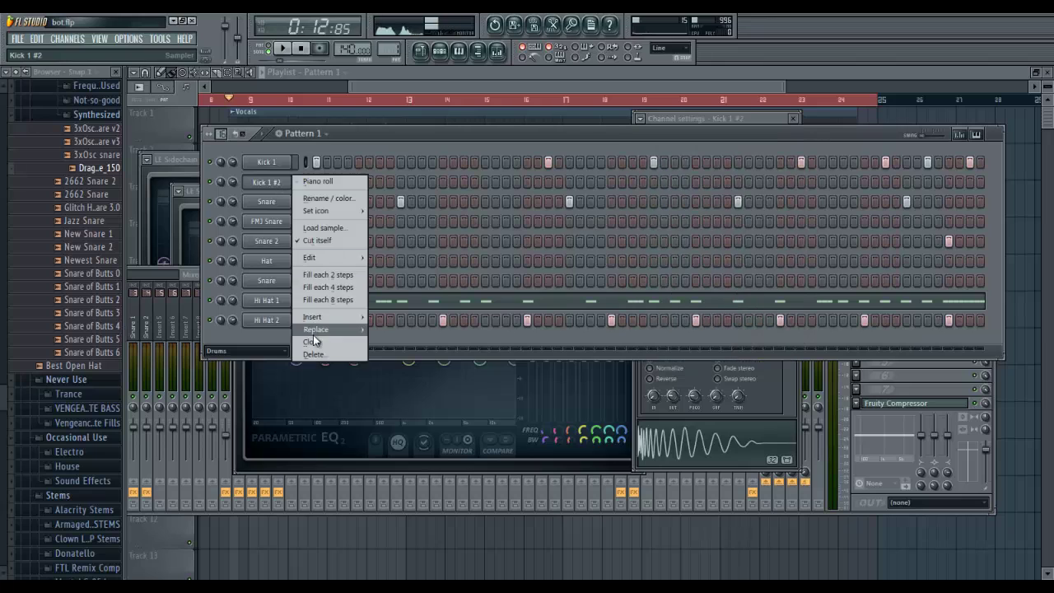
left_click(312, 340)
Reset the Kick 1 sample's pogo effect, audition the kick, and readjust the effect
left_click(278, 165)
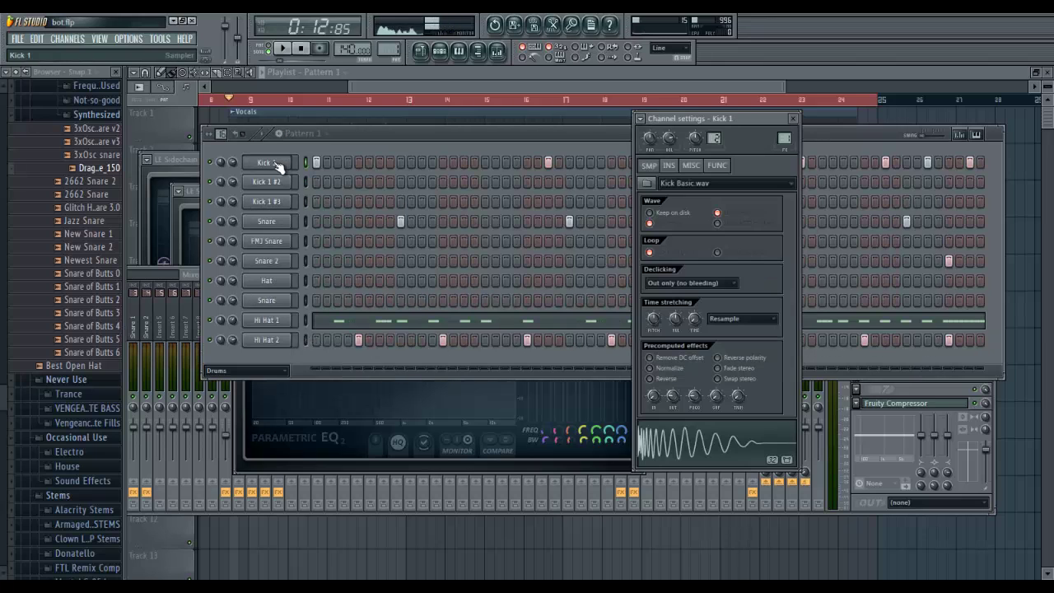
left_click(278, 165)
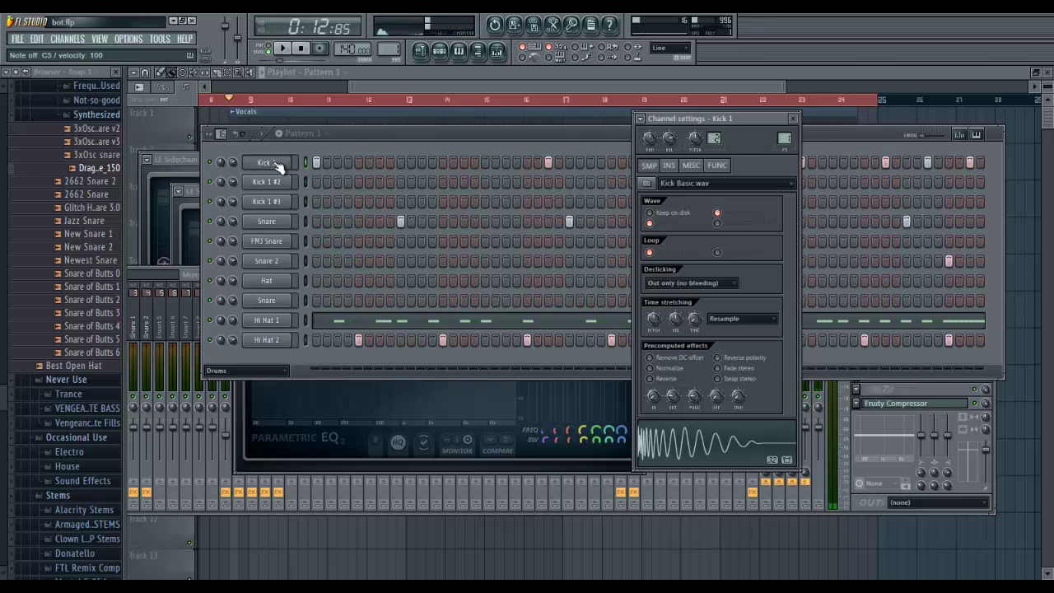
left_click(710, 404)
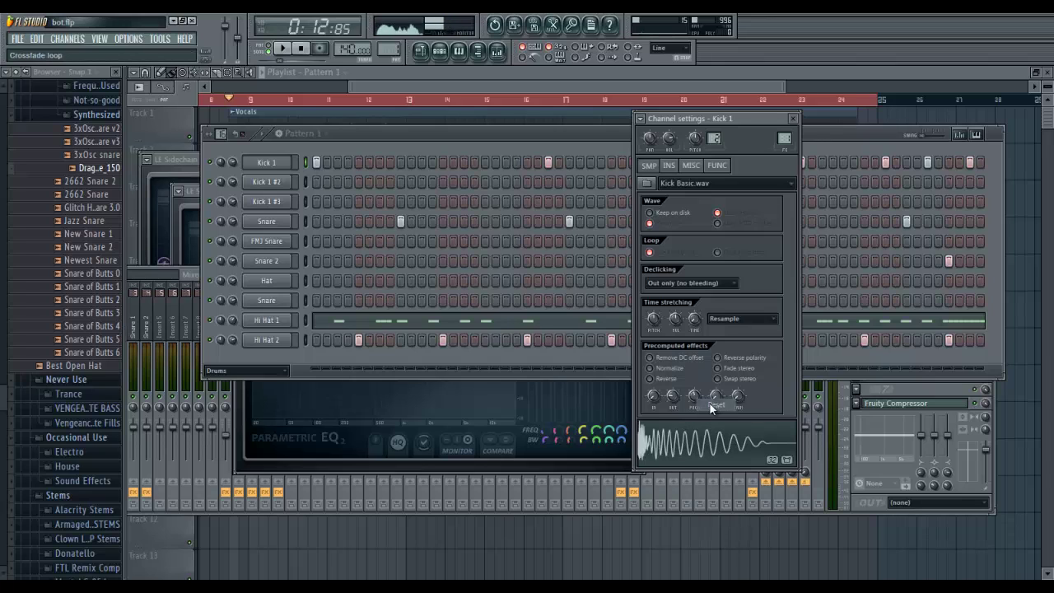
key("q")
key("q")
left_click_drag(696, 394, 695, 451)
key("q")
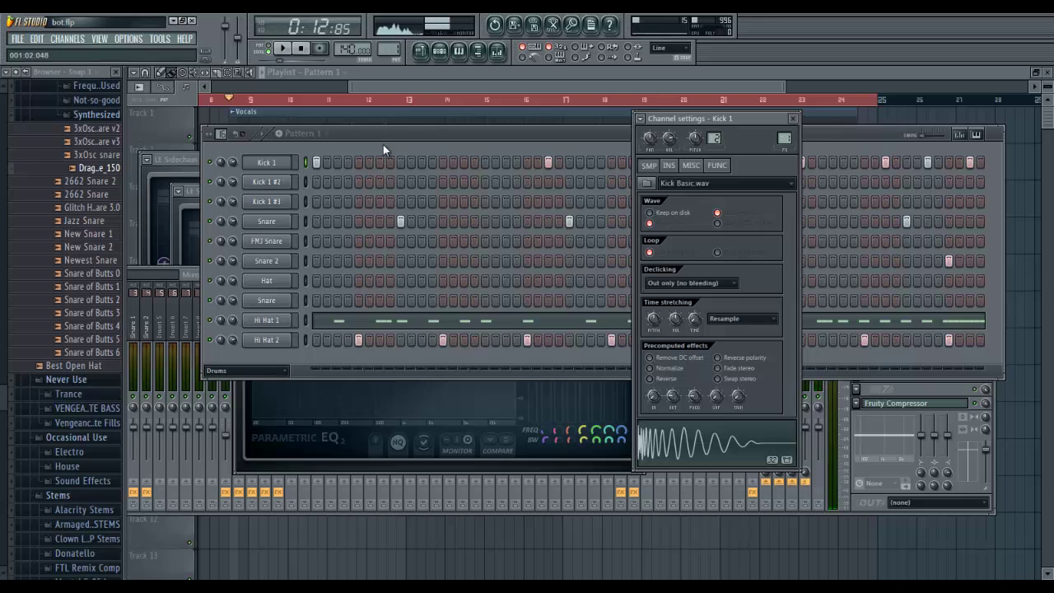
Audition the Snare channel that uses the HUE Snare.wav sample
left_click_drag(383, 140, 387, 123)
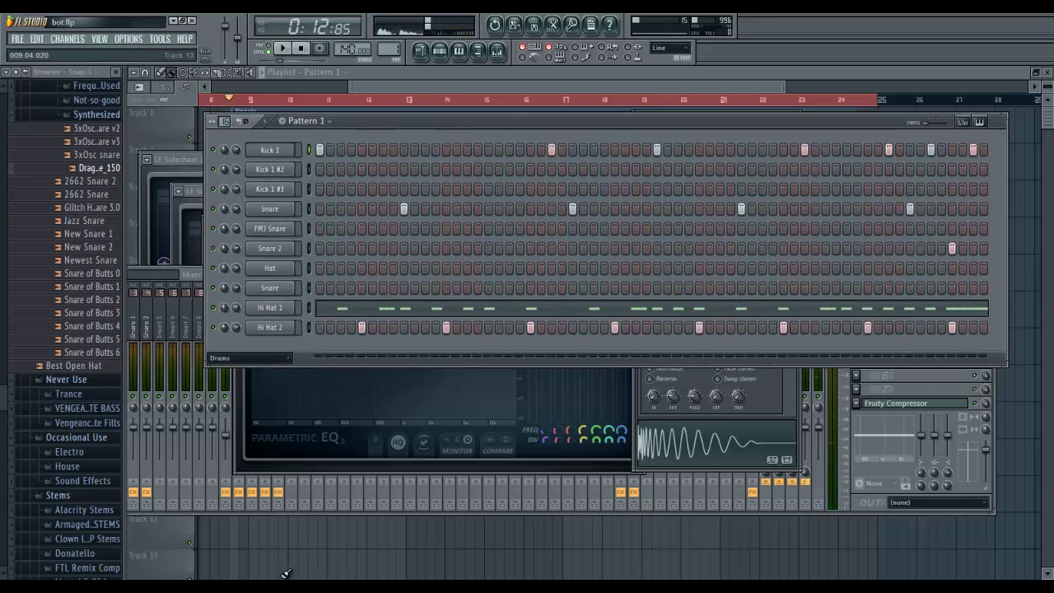
left_click(280, 211)
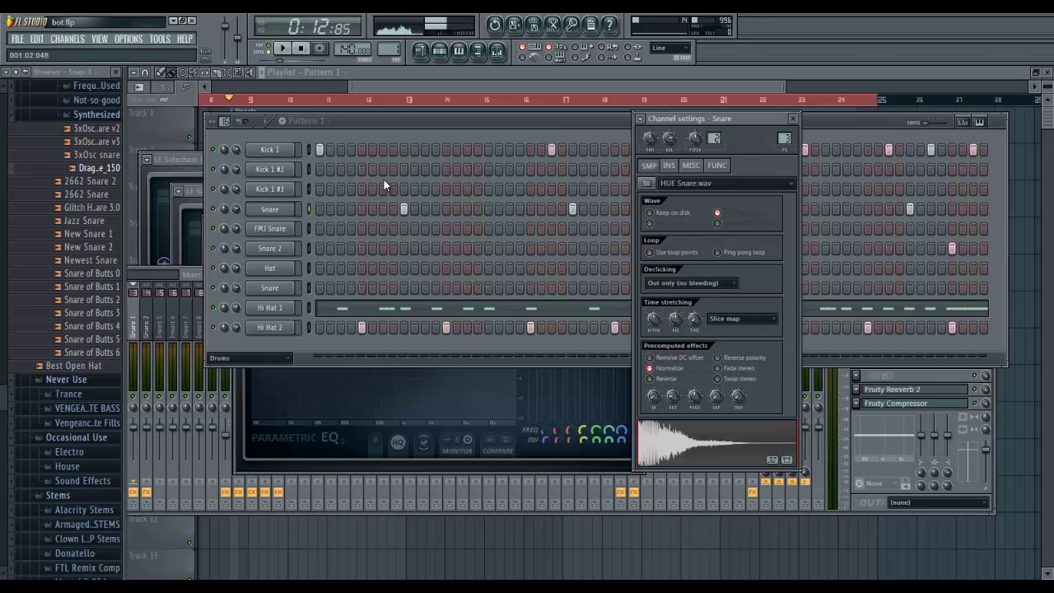
key("q")
Rename the Kick 1 #2 channel to "LE Sidechain" and copy the word "Sidechain" from its name
left_click(289, 169)
right_click(292, 170)
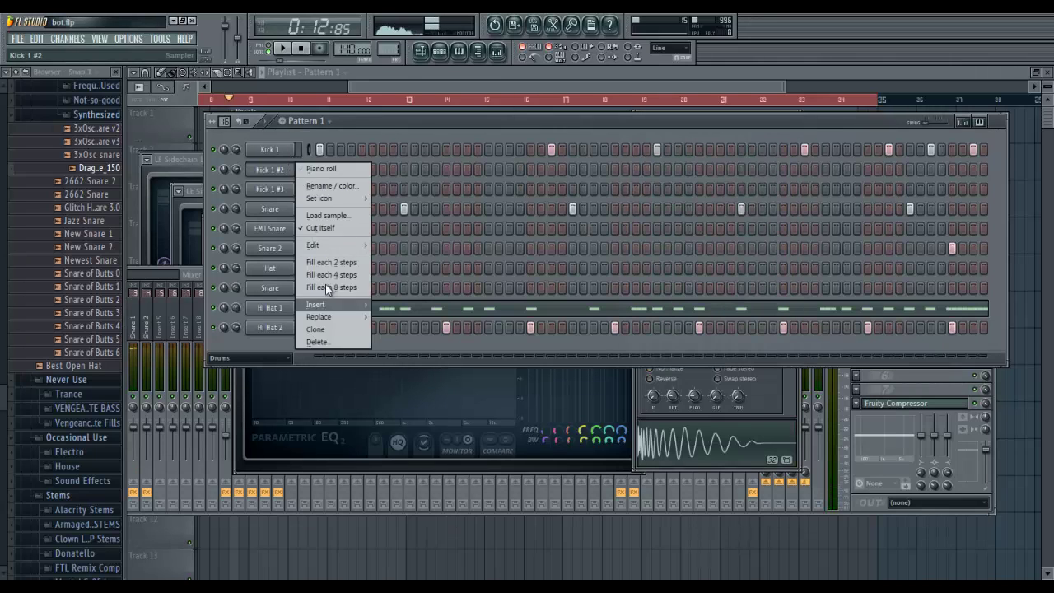
left_click(330, 195)
type("LE Sidechain")
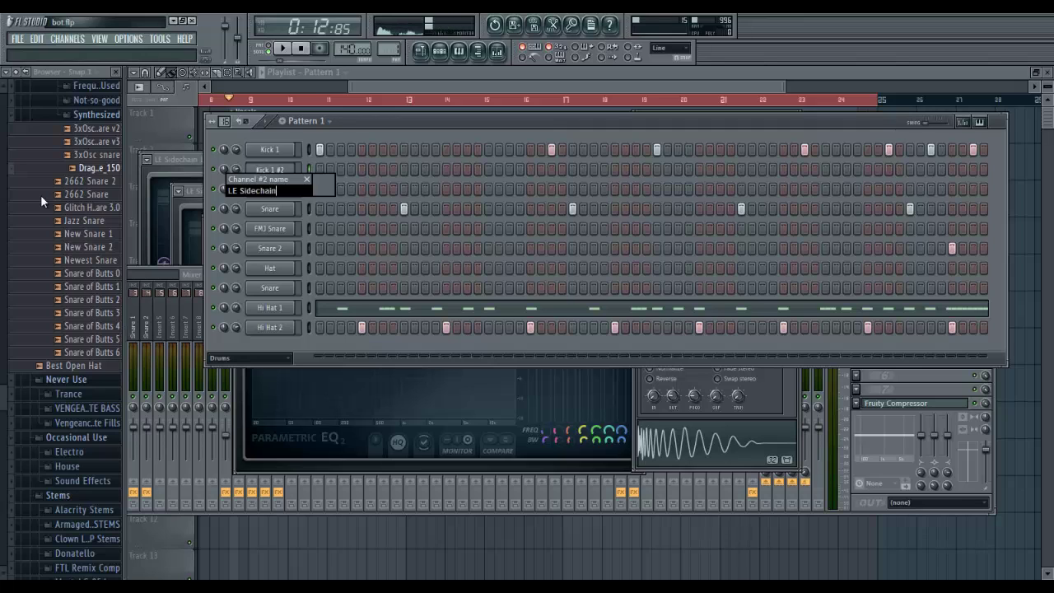
key("ctrl+shift+Left")
key("ctrl+c")
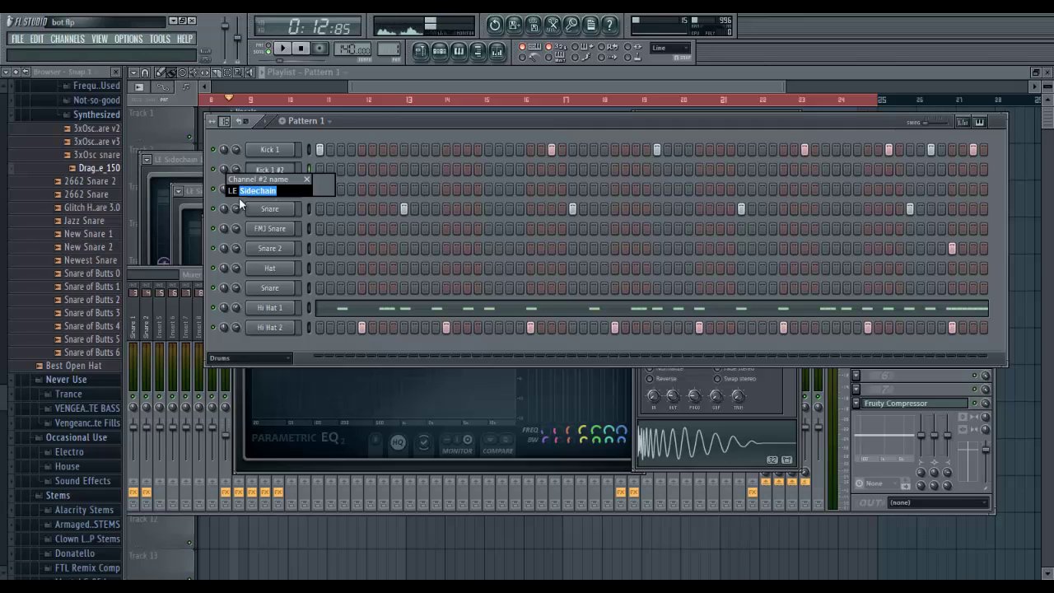
key("Return")
Rename the Kick 1 #3 channel to "HE Sidechain", reusing the copied word, and close its channel settings
left_click(262, 192)
right_click(295, 189)
left_click(340, 211)
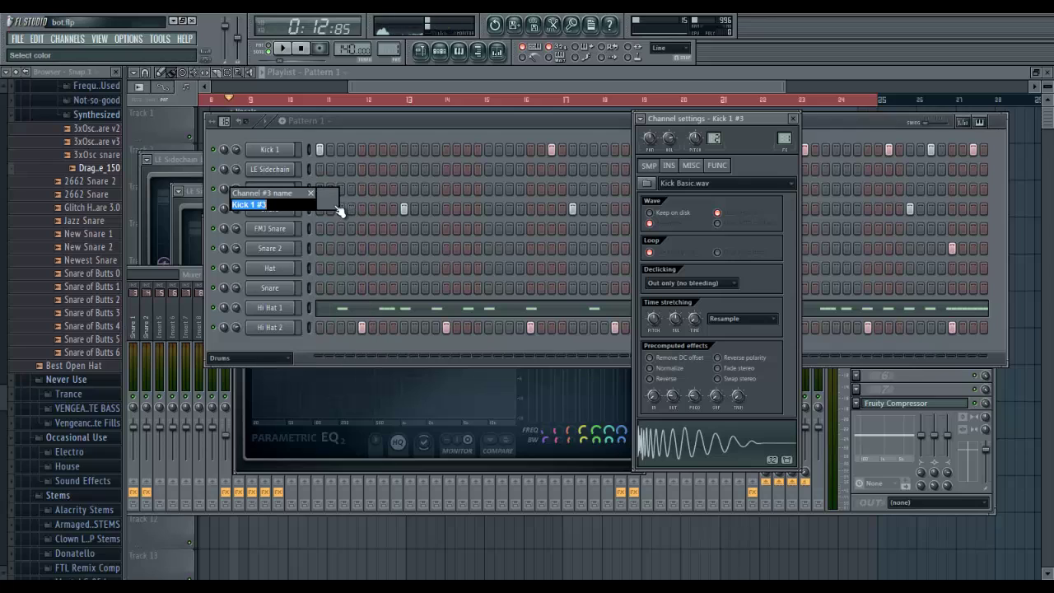
type("HE")
key("ctrl+v")
key("Return")
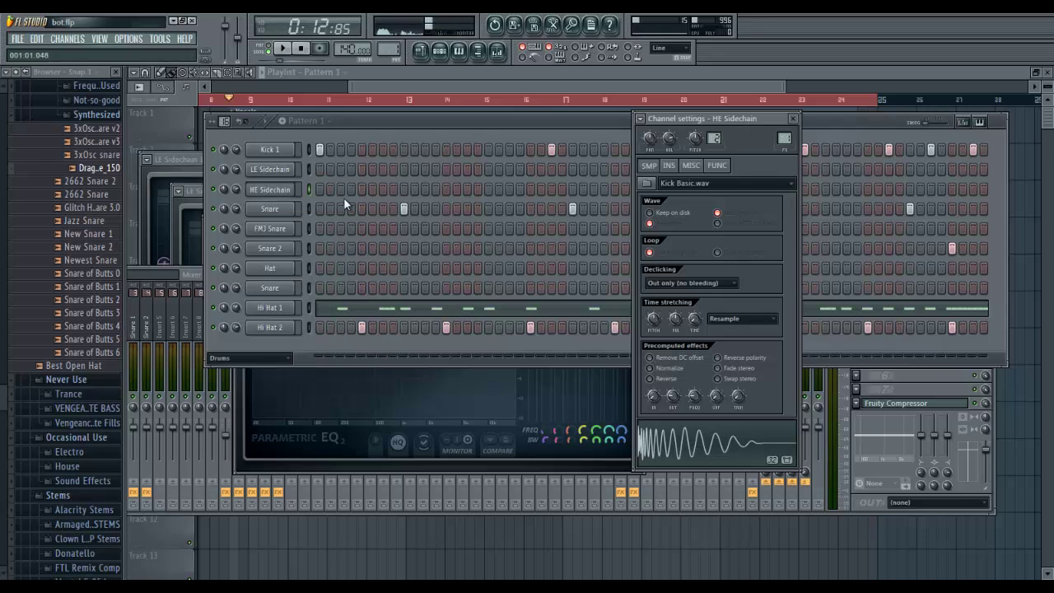
left_click(294, 188)
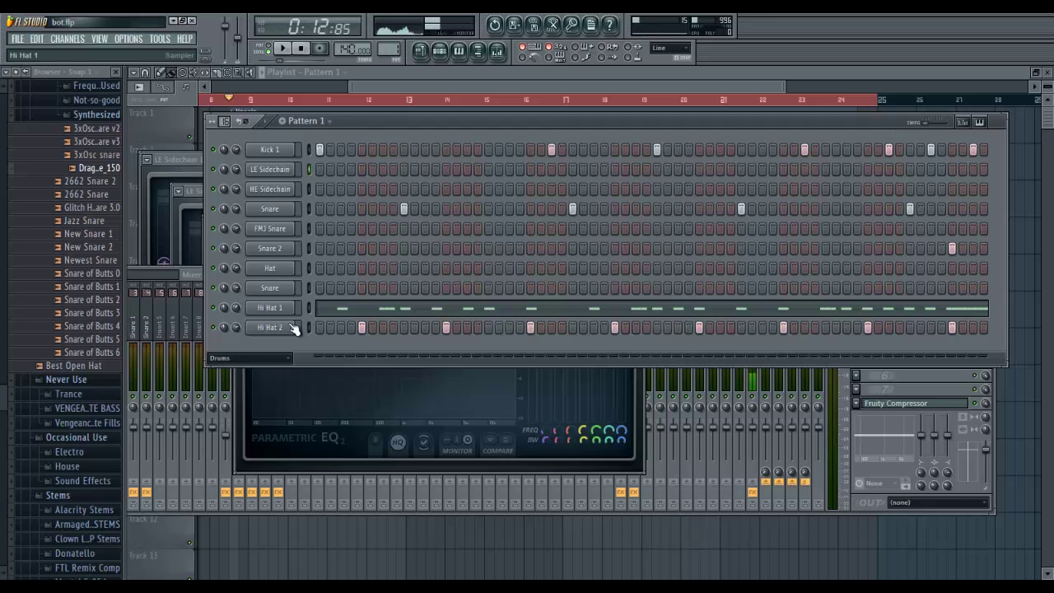
Select the LE Sidechain and HE Sidechain channels together and link them to consecutive mixer tracks starting from Insert 63
left_click(310, 189)
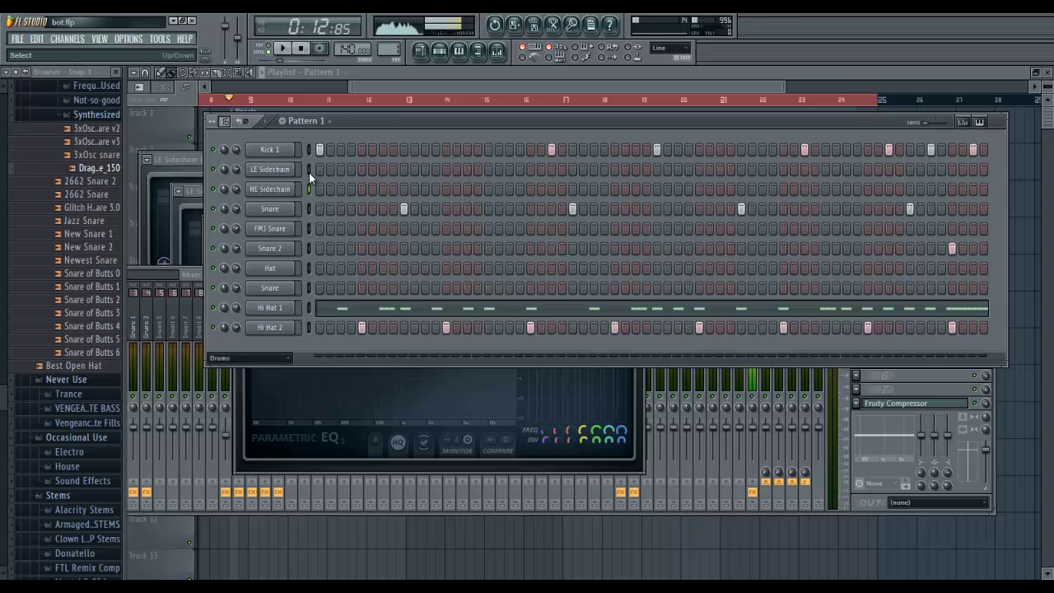
right_click(311, 168)
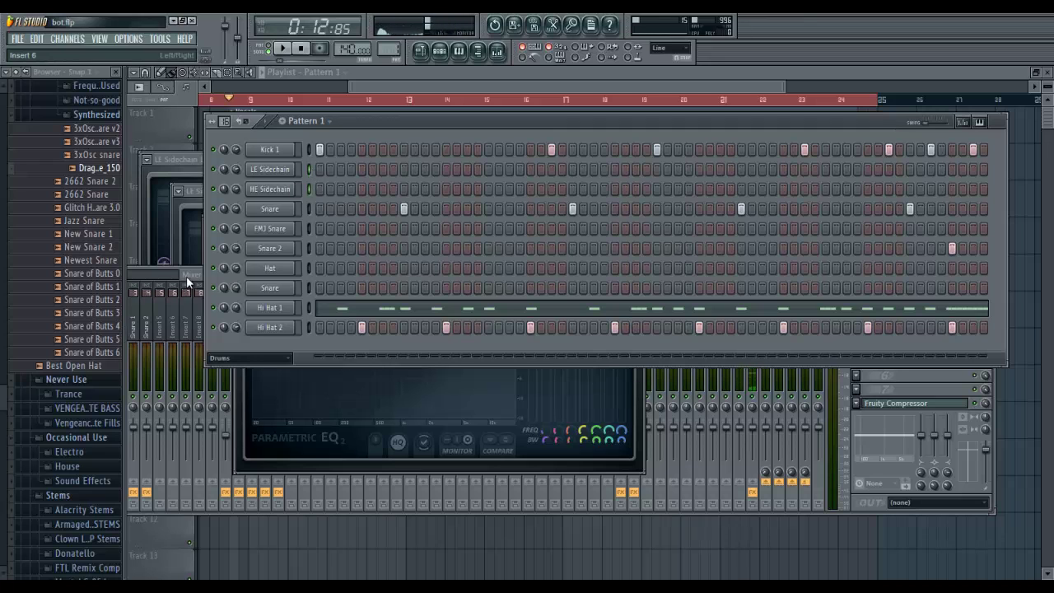
left_click_drag(186, 276, 294, 319)
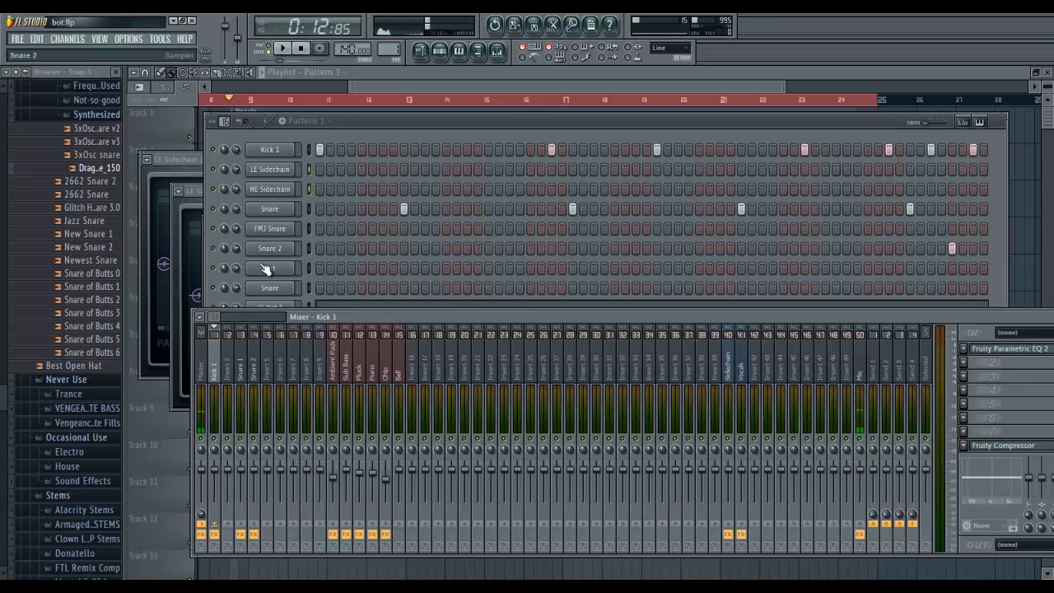
left_click_drag(218, 316, 279, 338)
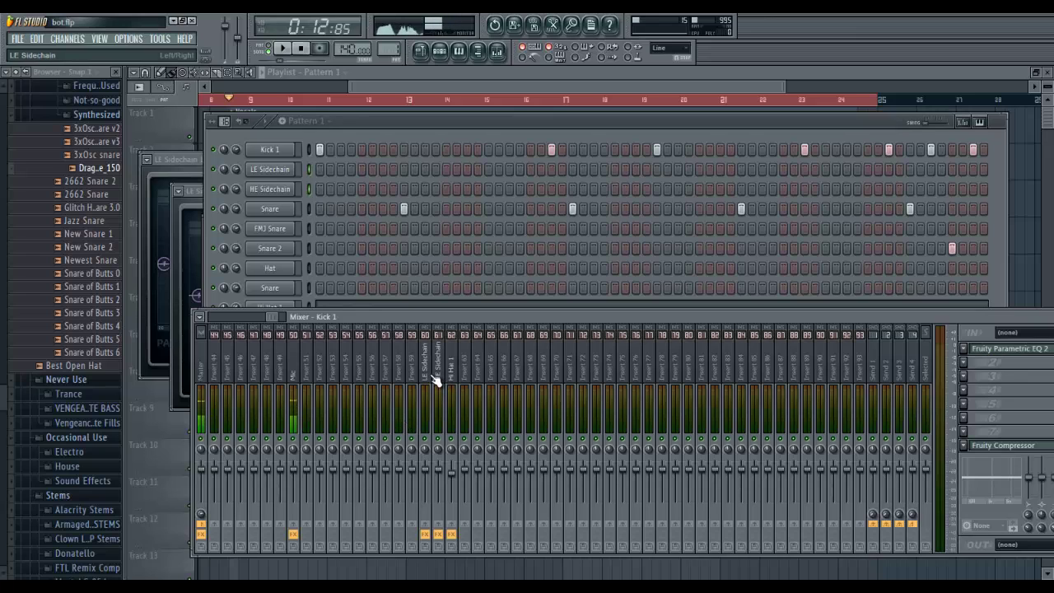
left_click(463, 371)
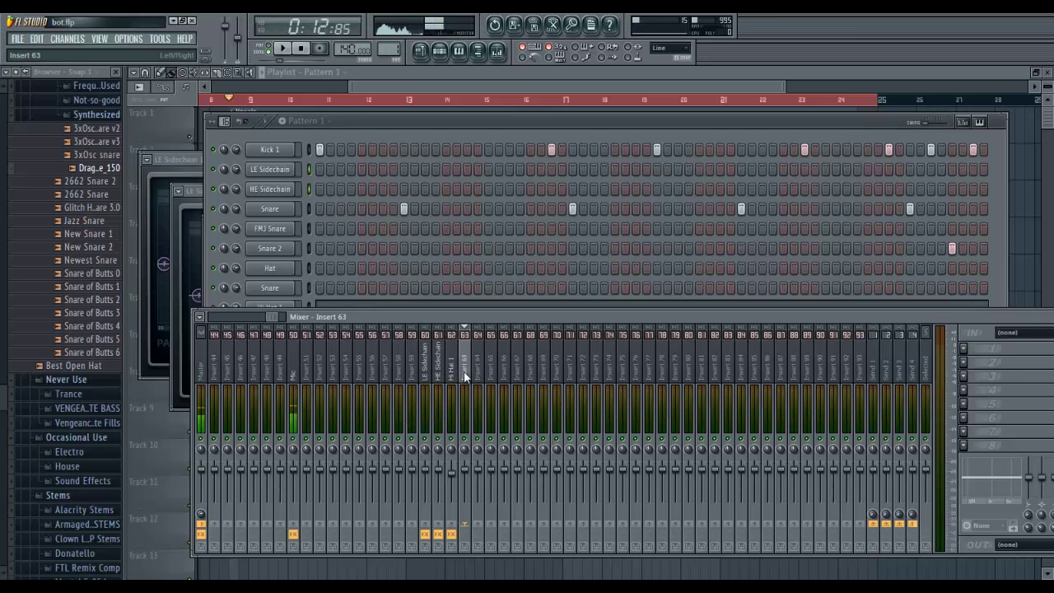
right_click(463, 371)
mouse_move(519, 371)
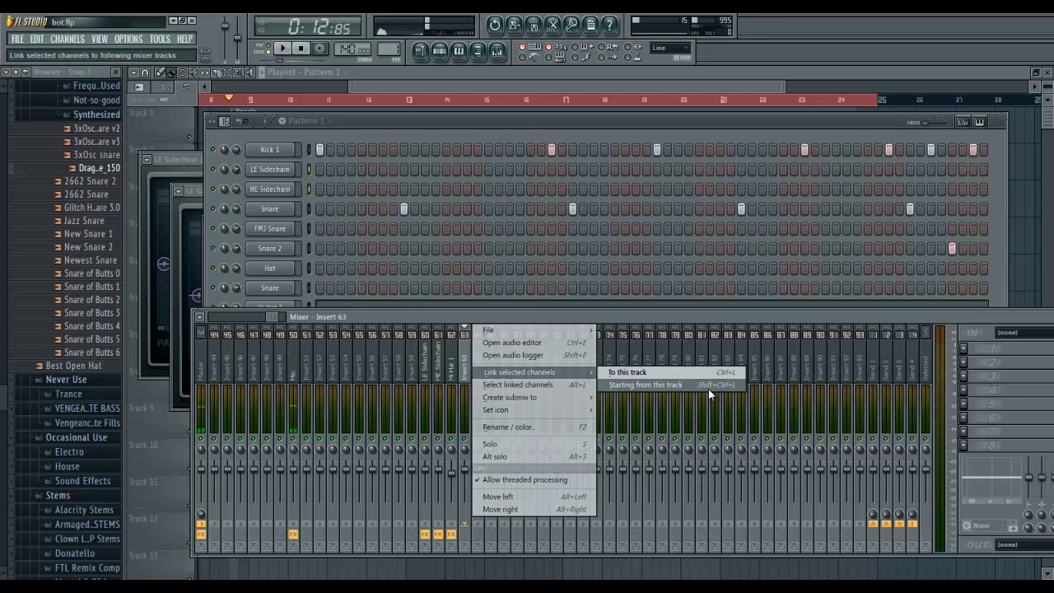
left_click(708, 388)
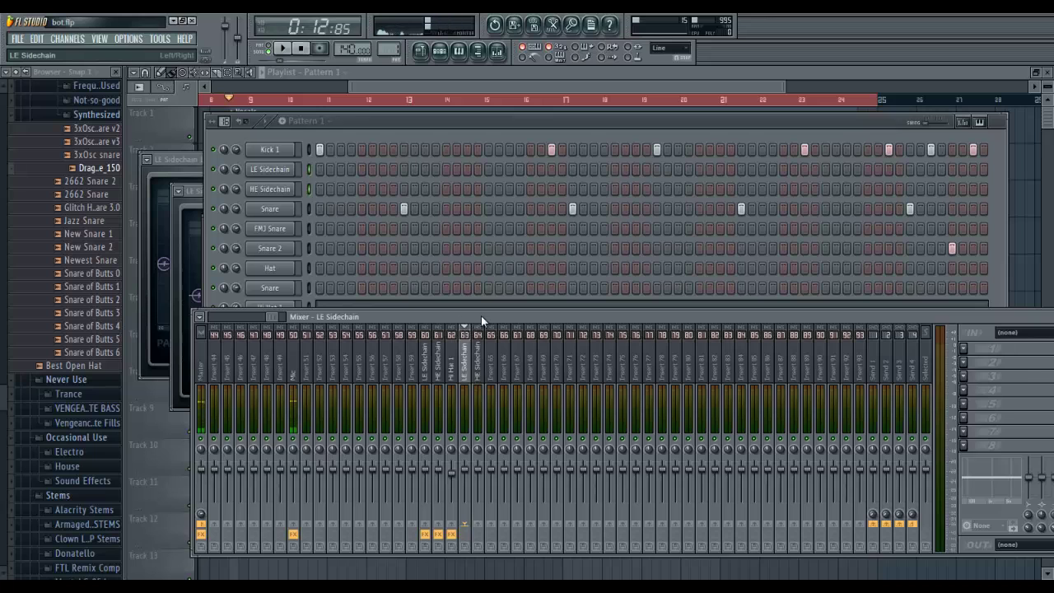
Place an LE Sidechain trigger on the first Kick hit and HE Sidechain triggers on the first three Snare hits of Pattern 1
left_click_drag(480, 315, 507, 326)
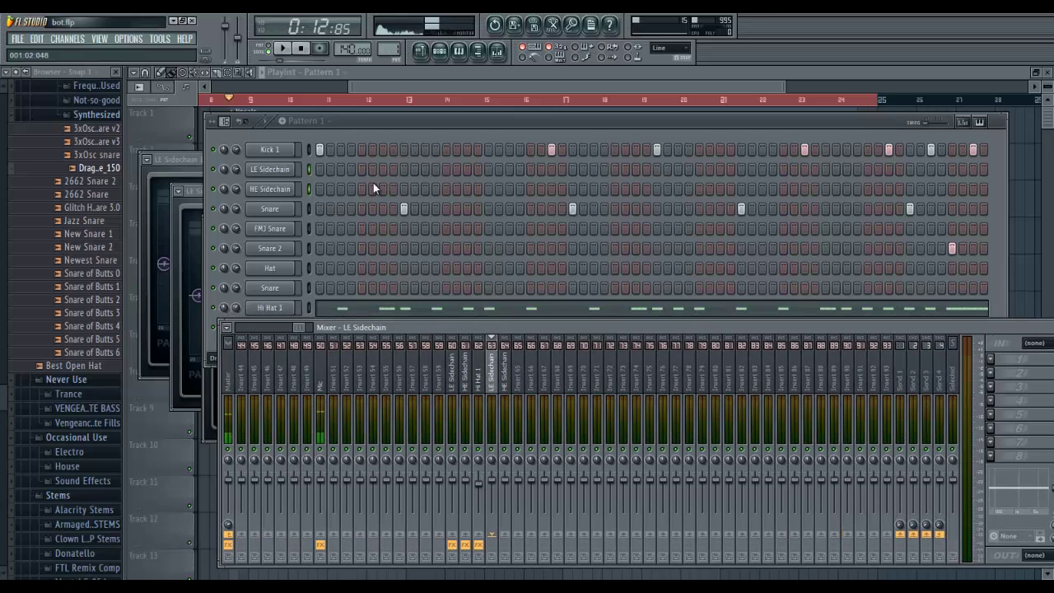
left_click(320, 170)
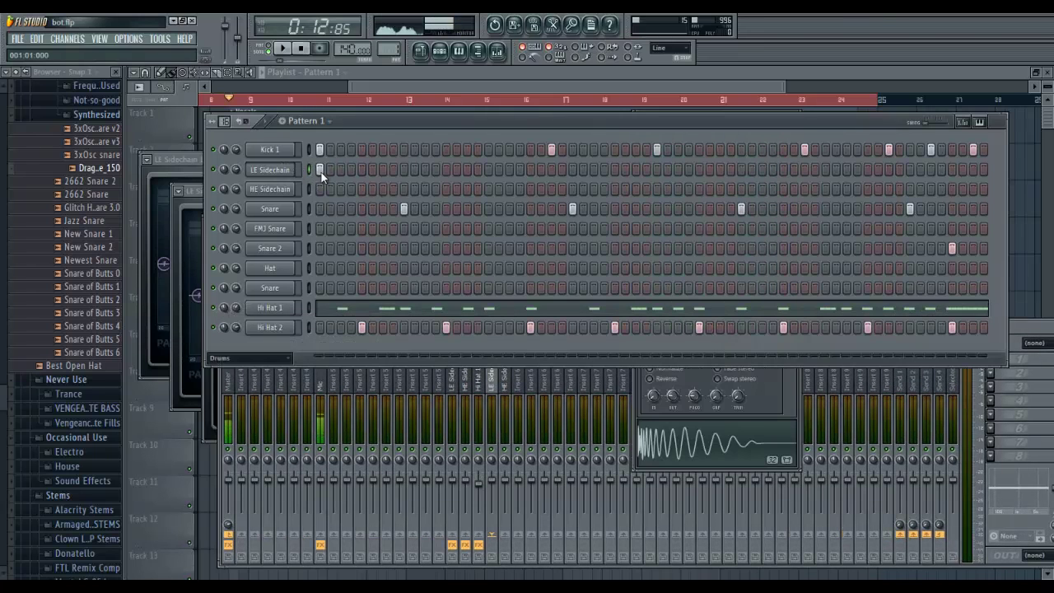
left_click(298, 208)
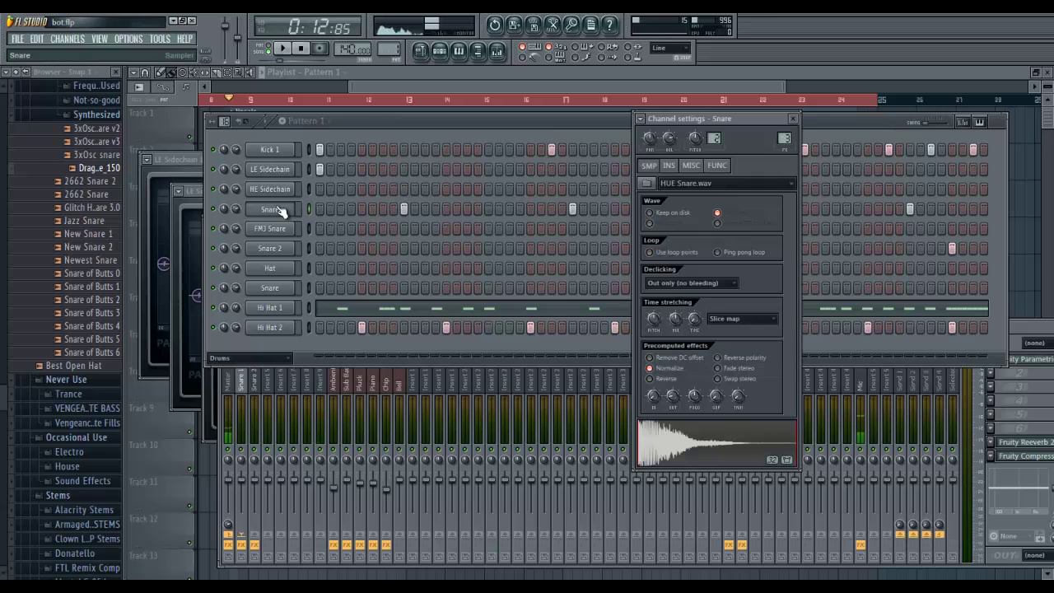
left_click(404, 189)
key("space")
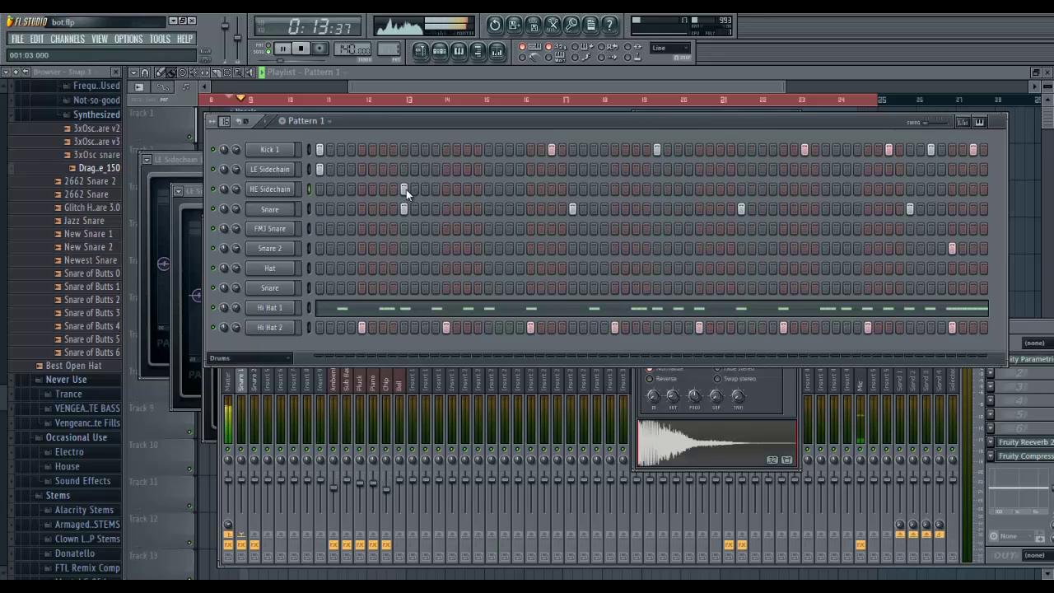
left_click(572, 189)
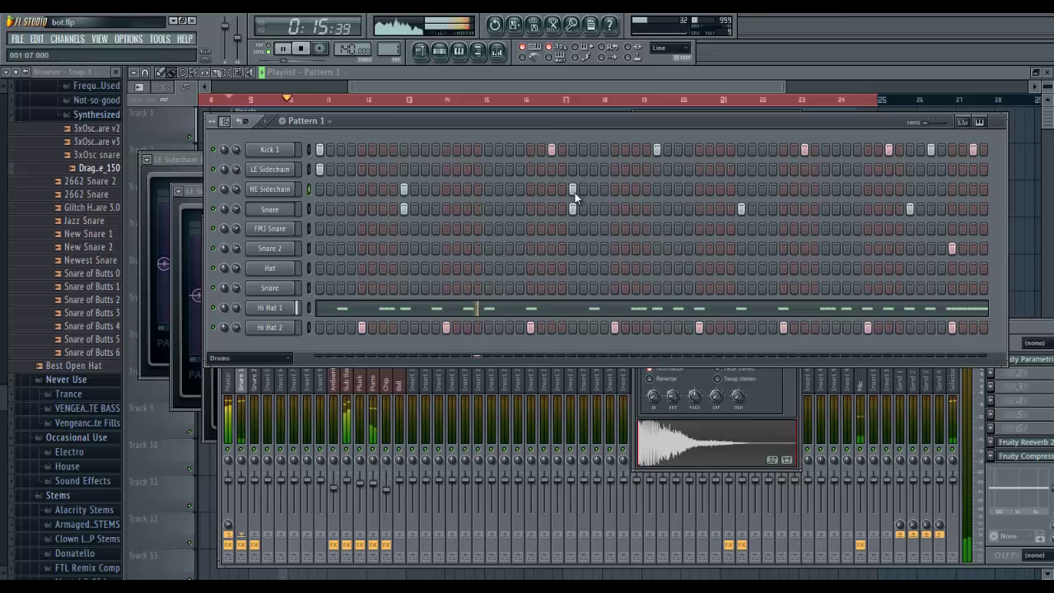
left_click(657, 189)
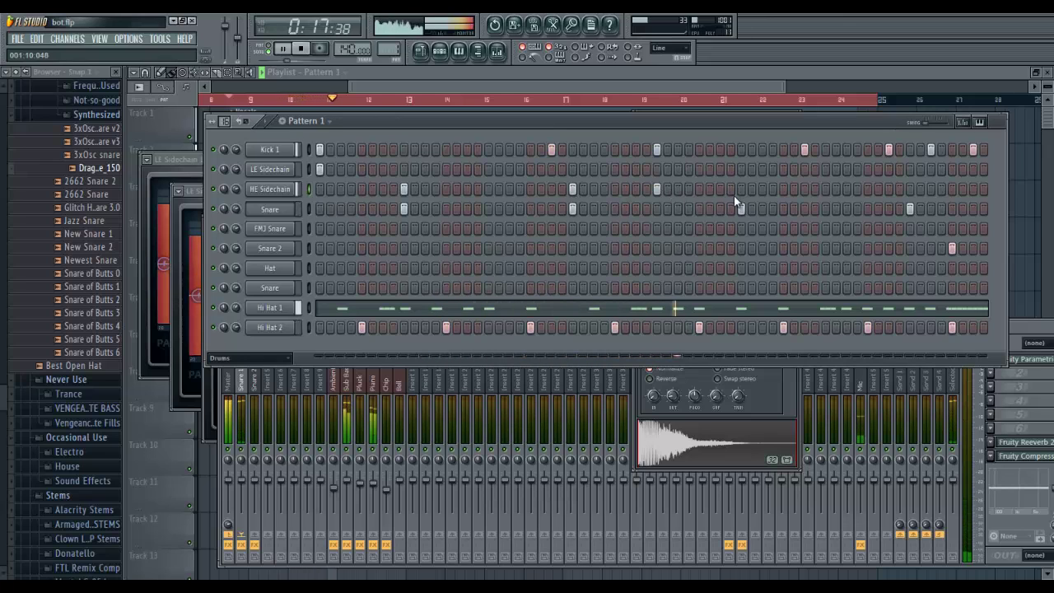
left_click(740, 190)
right_click(657, 189)
key("space")
Add LE Sidechain triggers on the Kick hits in the pattern's second half and HE Sidechain triggers on the last Snare and Snare 2 hits
left_click(656, 170)
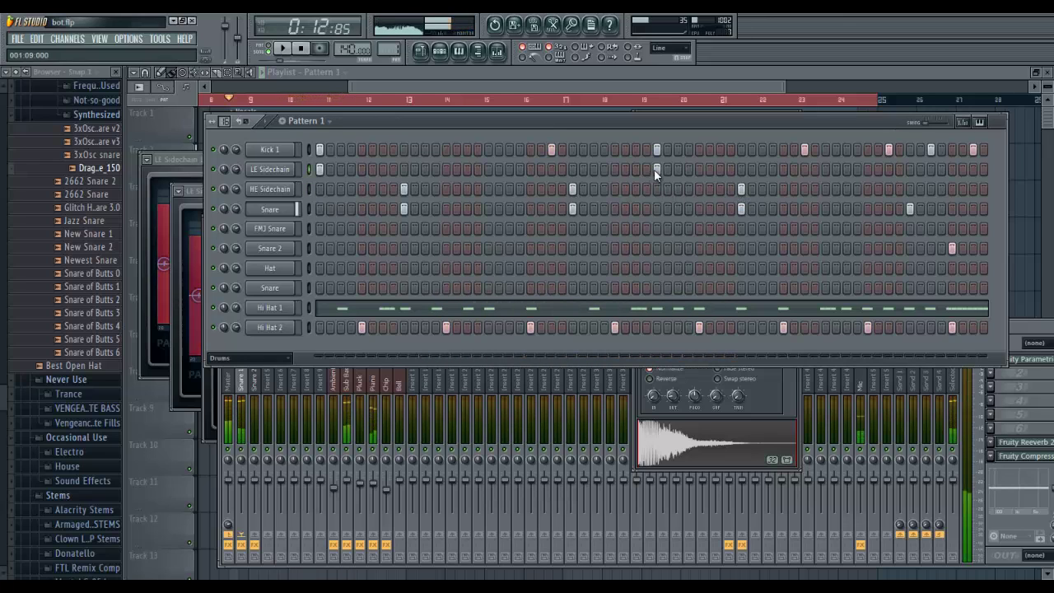
left_click(804, 169)
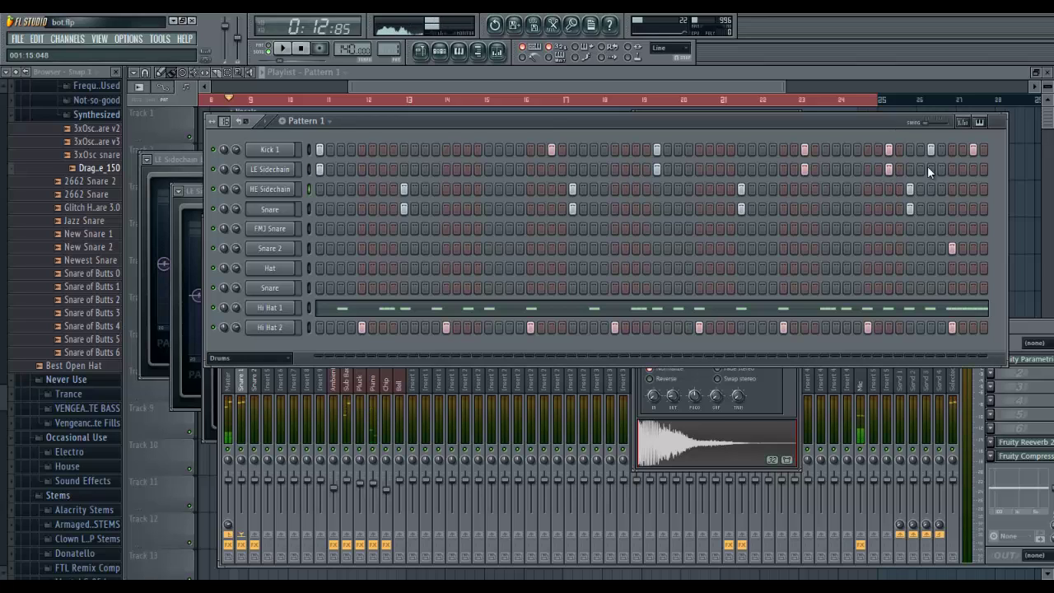
left_click(972, 169)
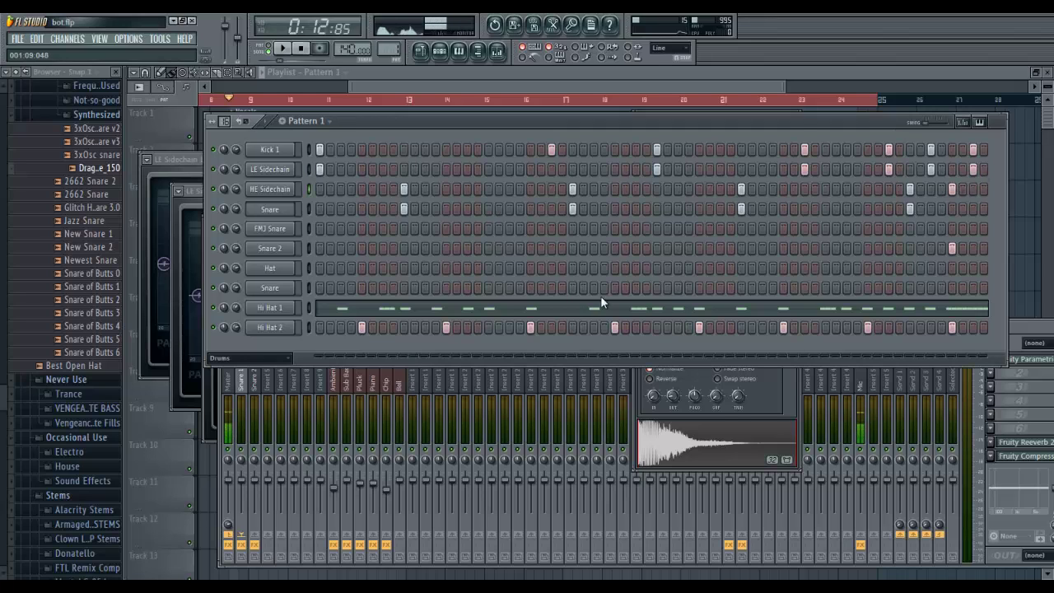
left_click(274, 252)
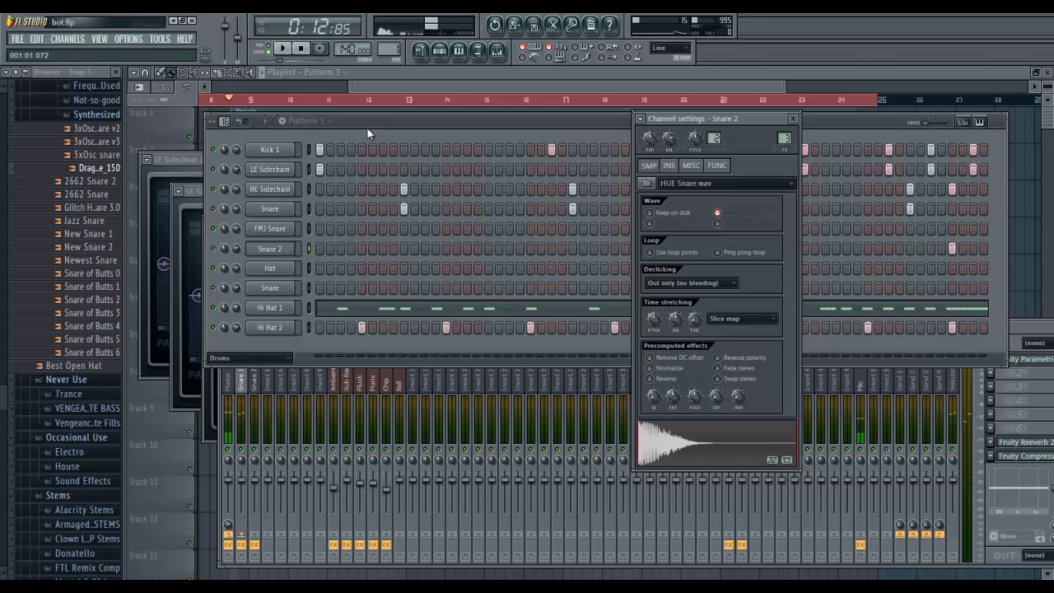
left_click_drag(366, 127, 366, 123)
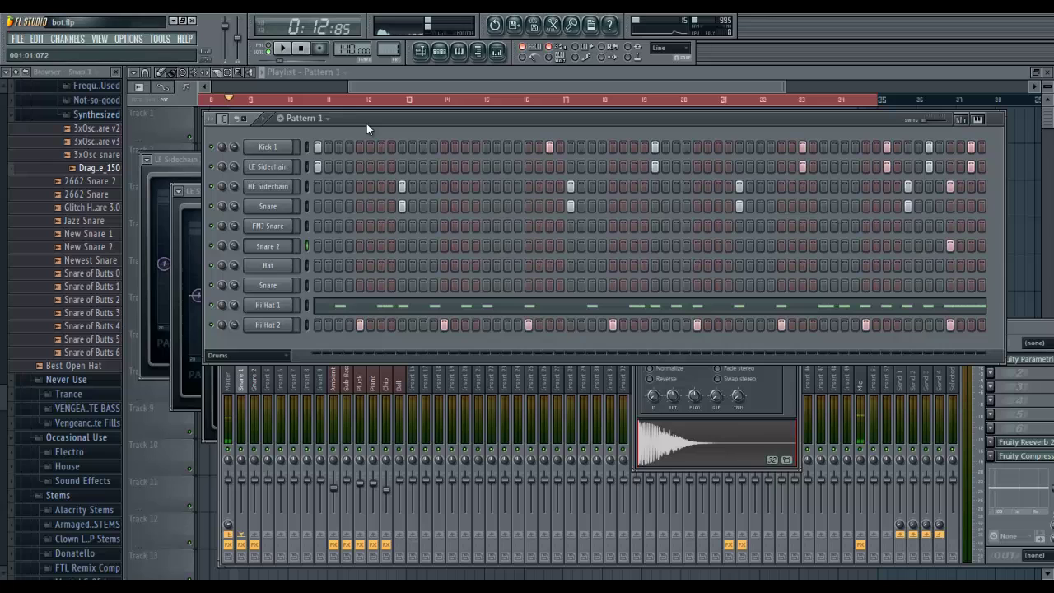
Reset the old LE Sidechain and HE Sidechain mixer tracks on Inserts 60 and 61 to their default state
left_click(246, 379)
left_click_drag(255, 325, 306, 328)
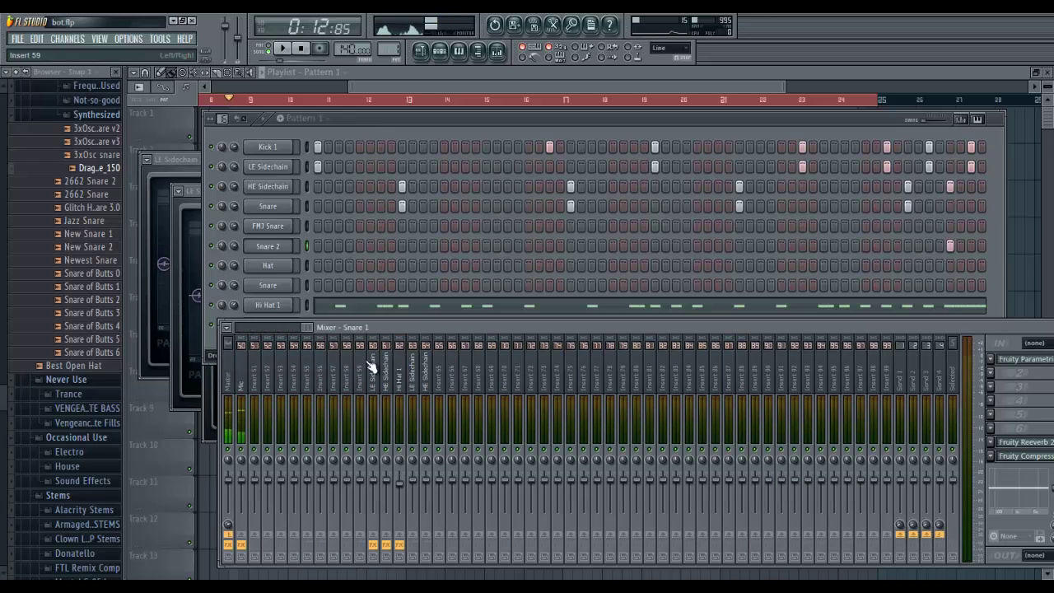
right_click(375, 367)
mouse_move(411, 341)
left_click(560, 341)
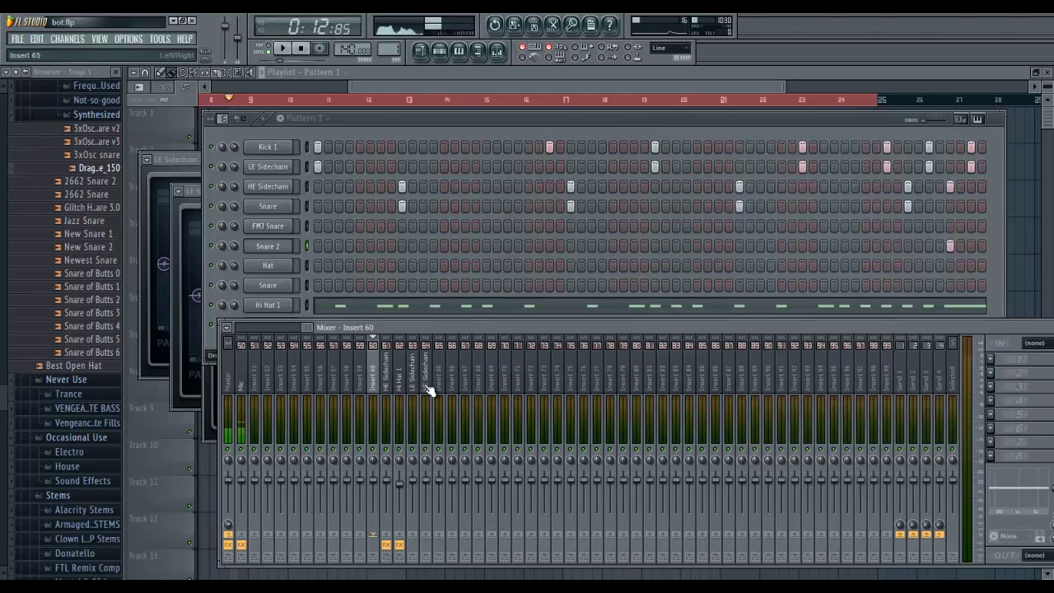
left_click(386, 381)
right_click(386, 379)
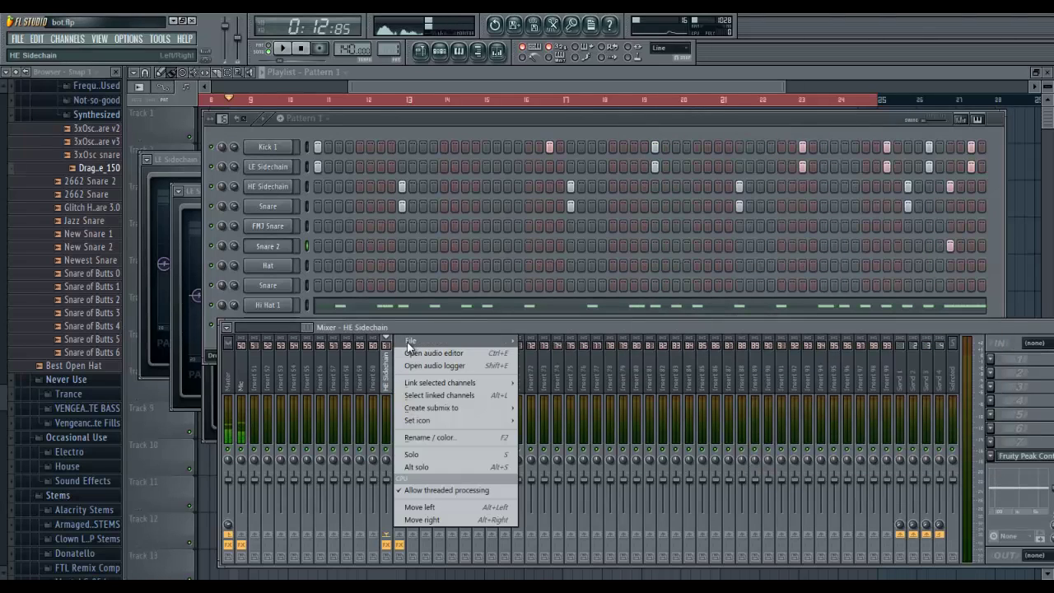
mouse_move(510, 340)
left_click(560, 341)
double_click(781, 327)
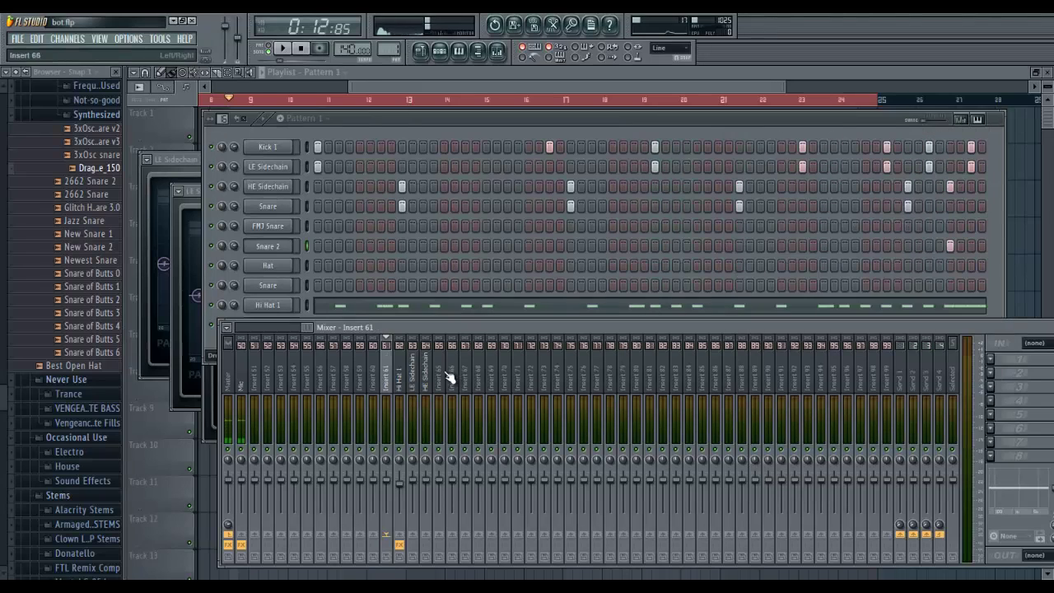
Load Fruity Peak Controller in effect slot 8 of the LE Sidechain mixer track and move its window into clear view
left_click(990, 455)
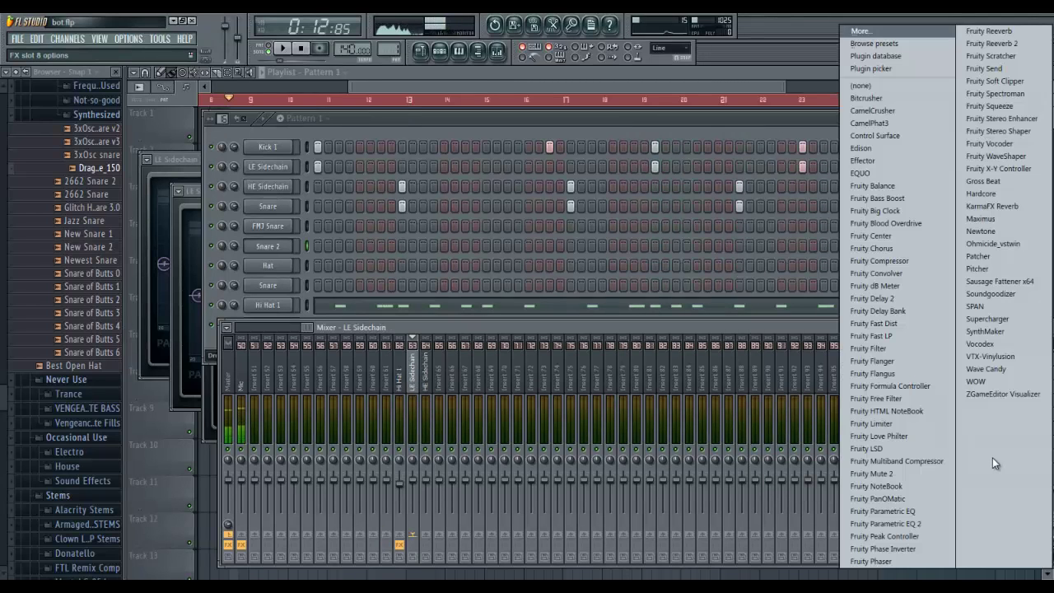
left_click(892, 538)
left_click_drag(481, 329, 389, 282)
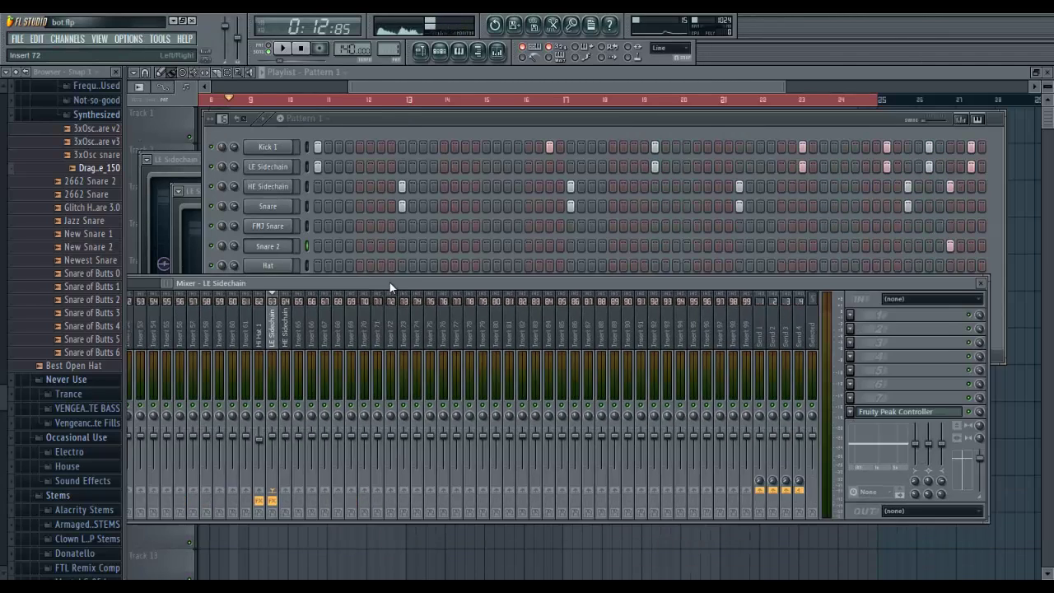
left_click_drag(543, 280, 546, 168)
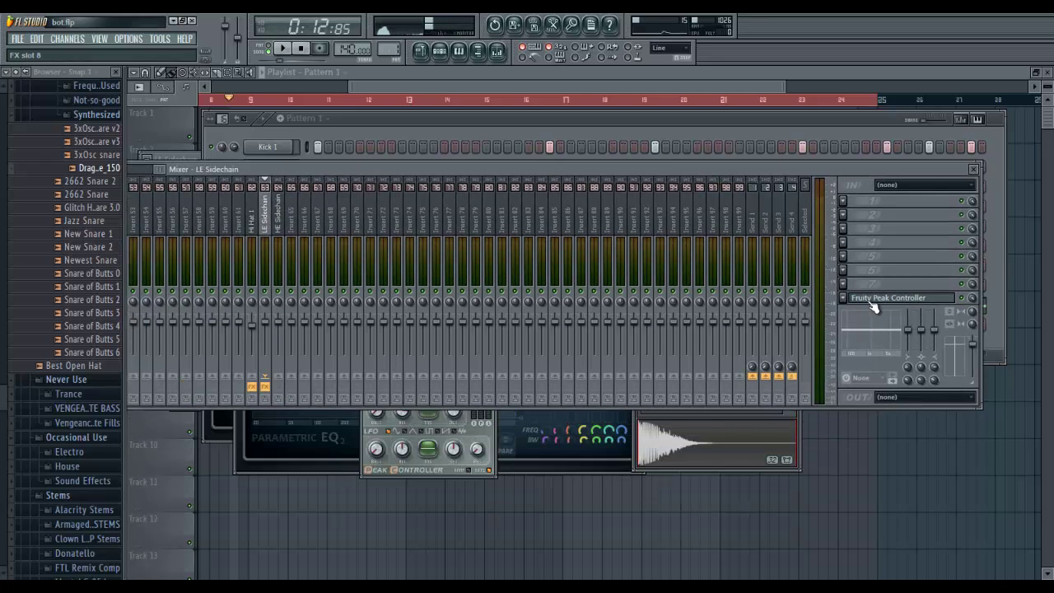
right_click(853, 298)
left_click(856, 311)
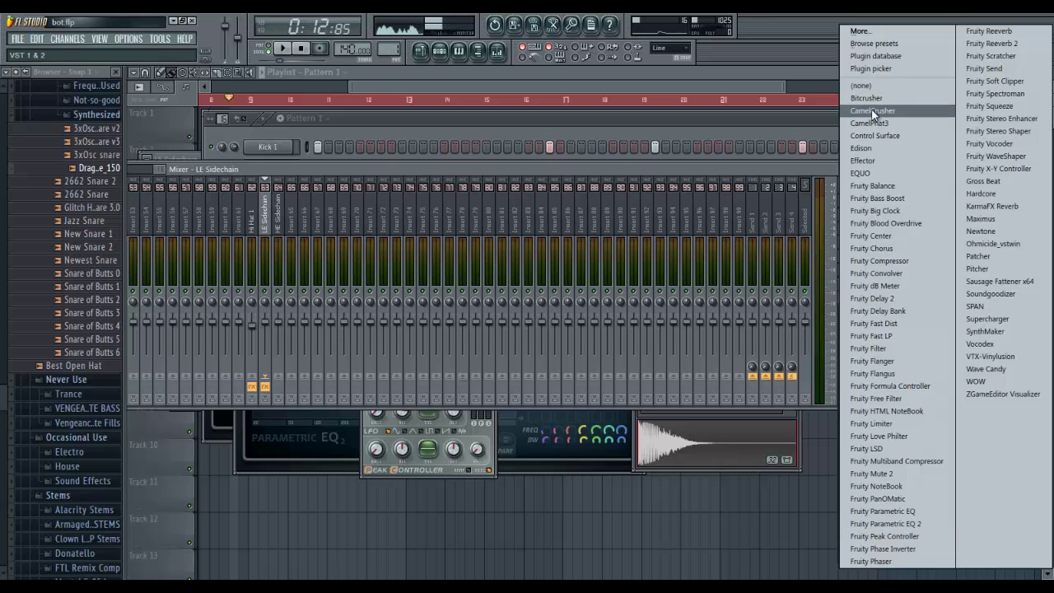
left_click(883, 534)
left_click_drag(395, 437, 382, 202)
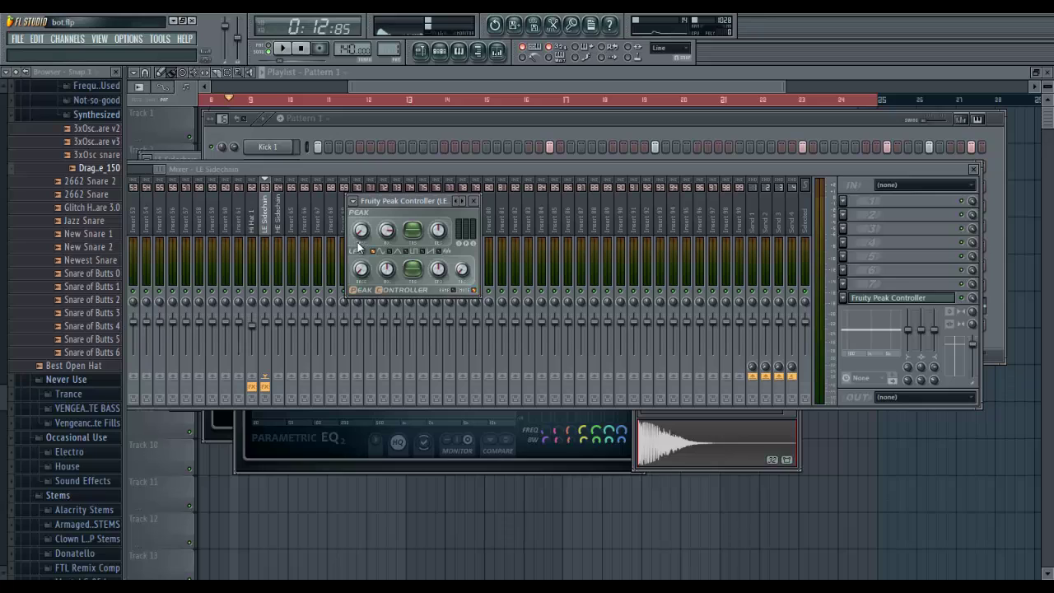
Set the peak base level of the LE Sidechain track's Fruity Peak Controller to 50
right_click(359, 230)
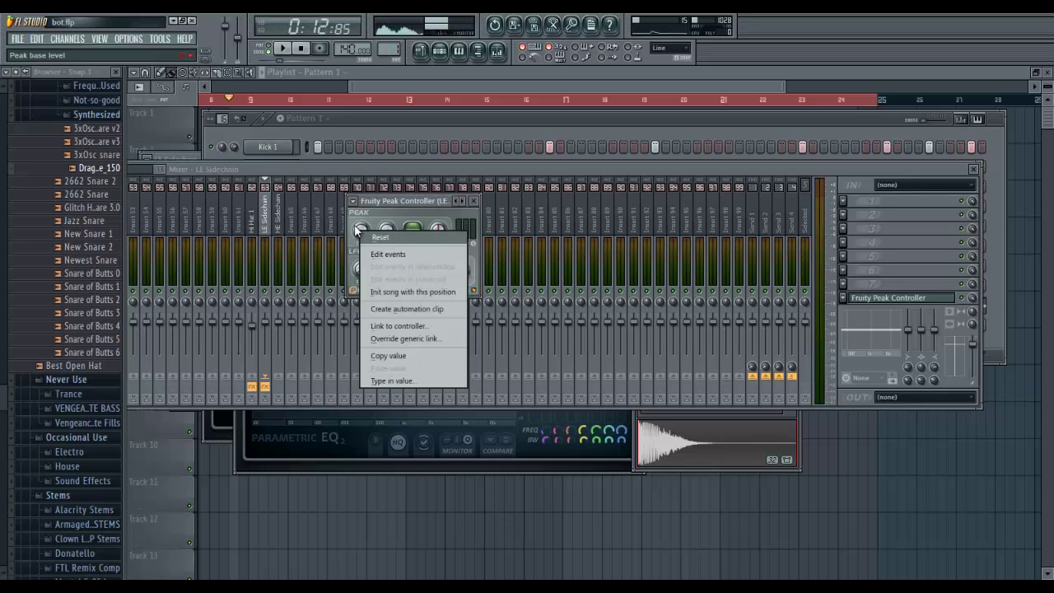
left_click(355, 233)
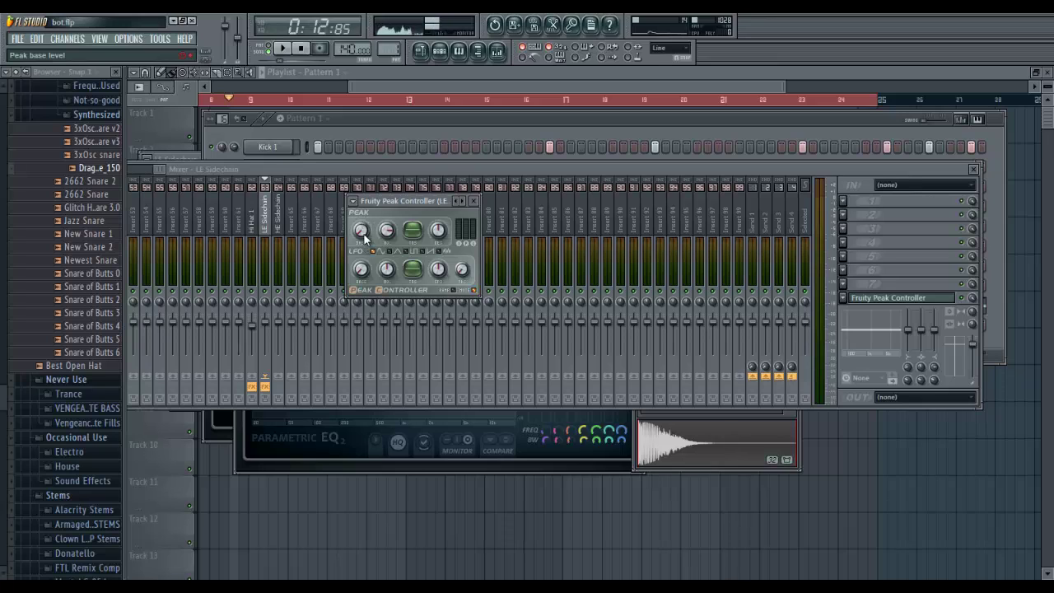
right_click(362, 235)
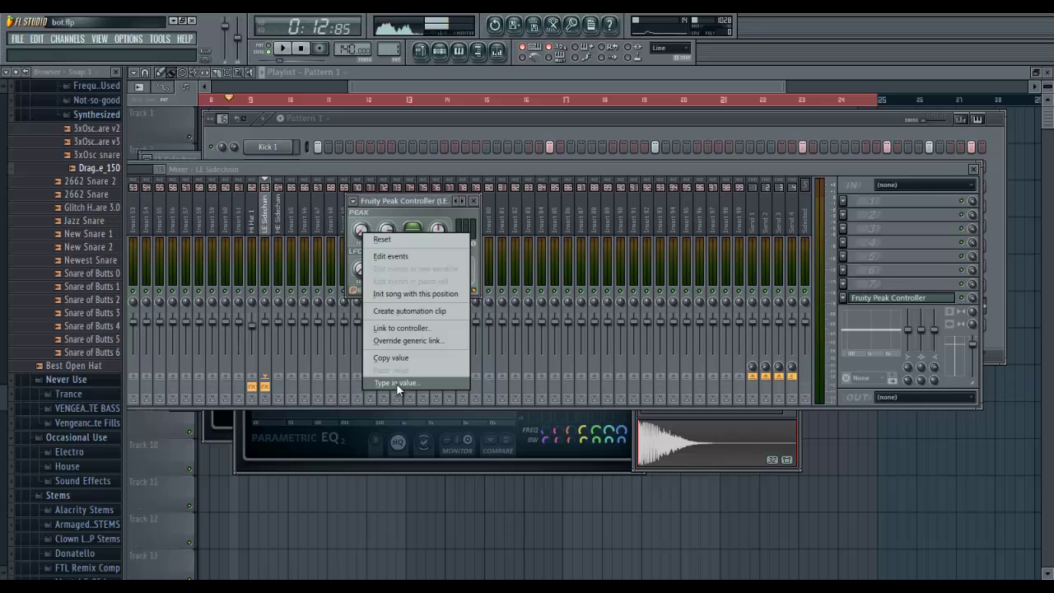
left_click(396, 383)
type("50")
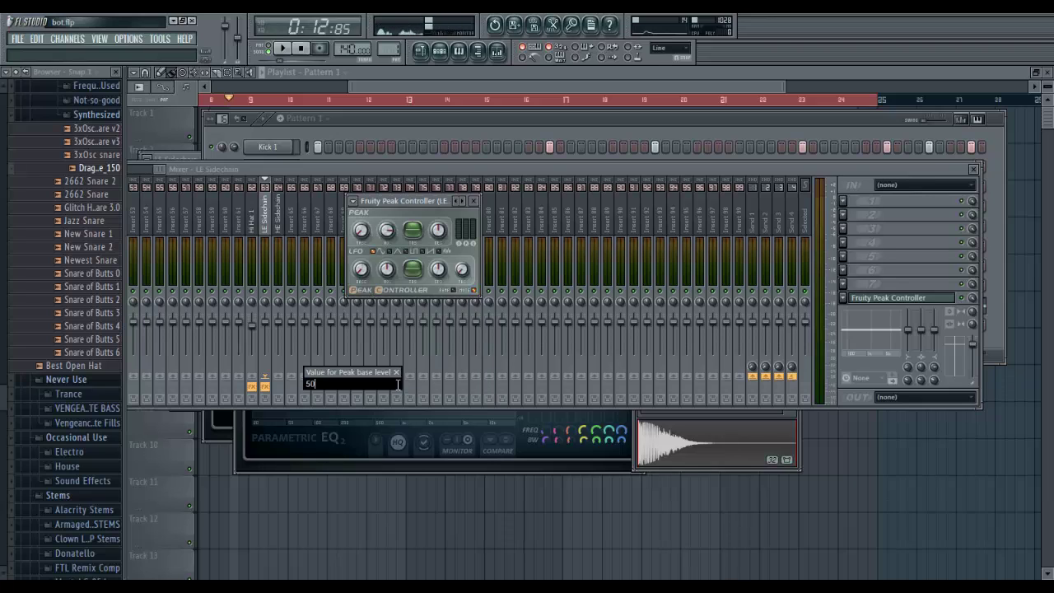
key("Return")
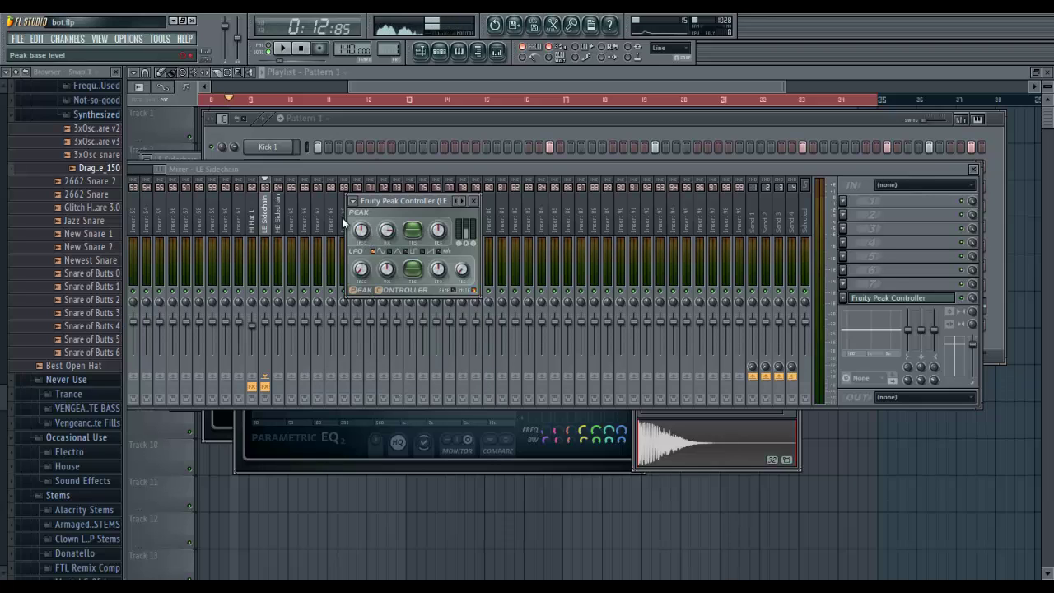
Load Fruity Peak Controller in effect slot 8 of the HE Sidechain mixer track and set its peak base level to .5
left_click(282, 218)
left_click(851, 301)
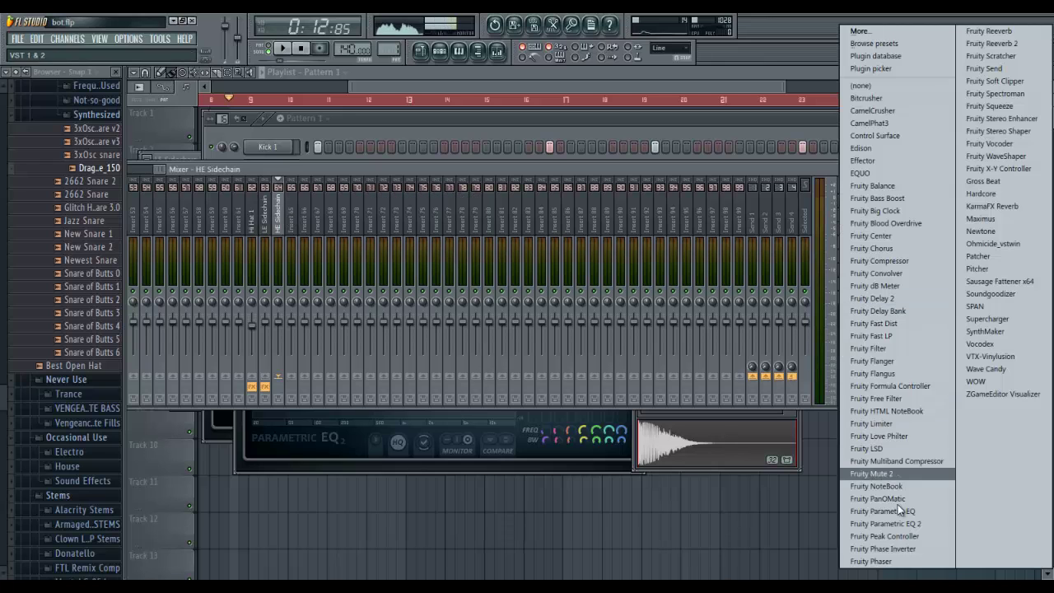
left_click(893, 535)
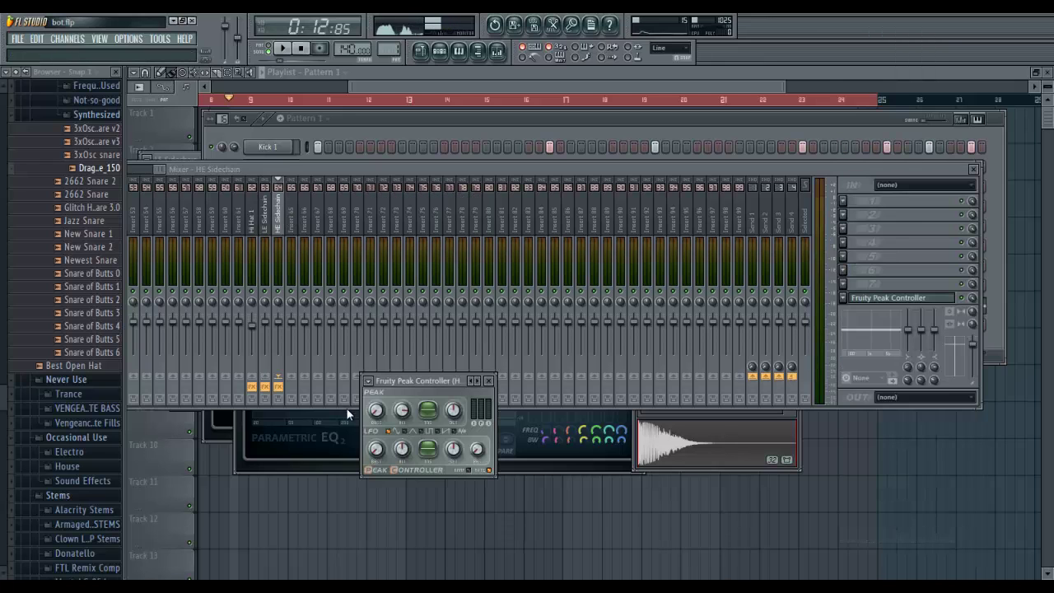
right_click(375, 410)
left_click(403, 559)
type(".5")
key("Return")
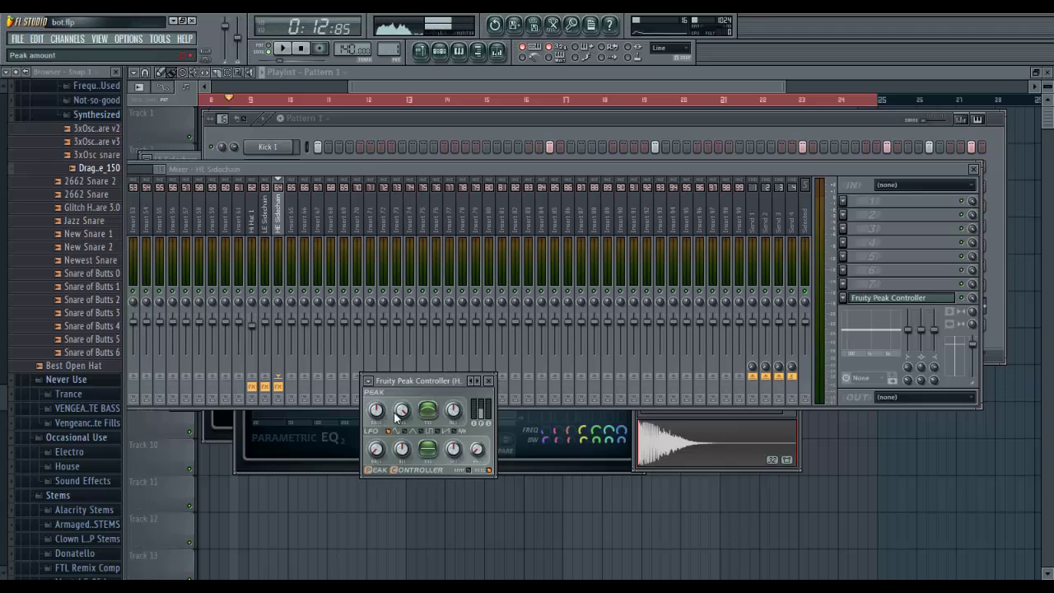
Check the Fruity Peak Controller on the LE Sidechain mixer track and close its window
left_click(265, 212)
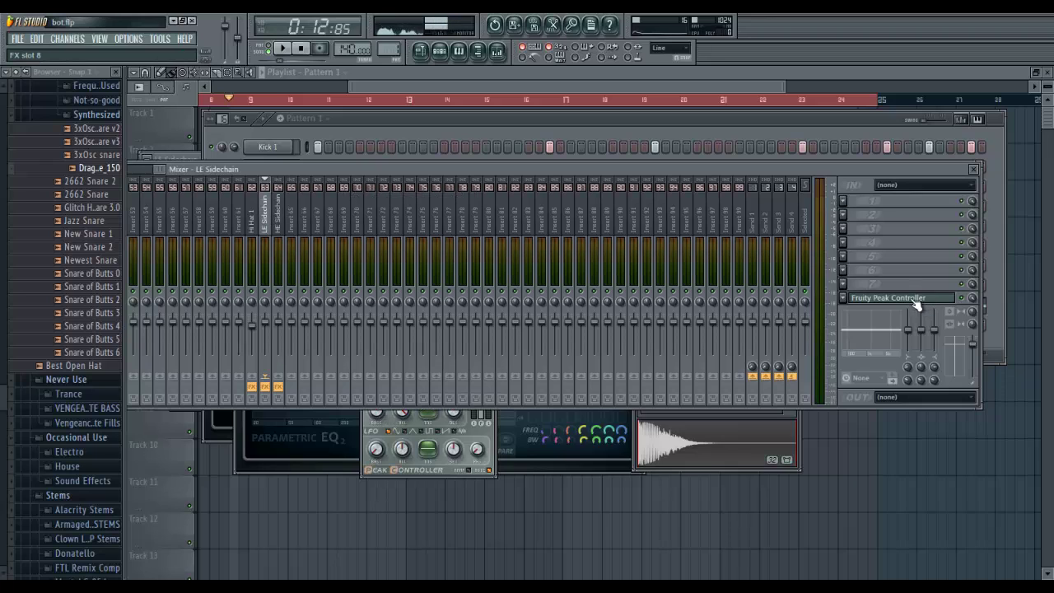
left_click(916, 301)
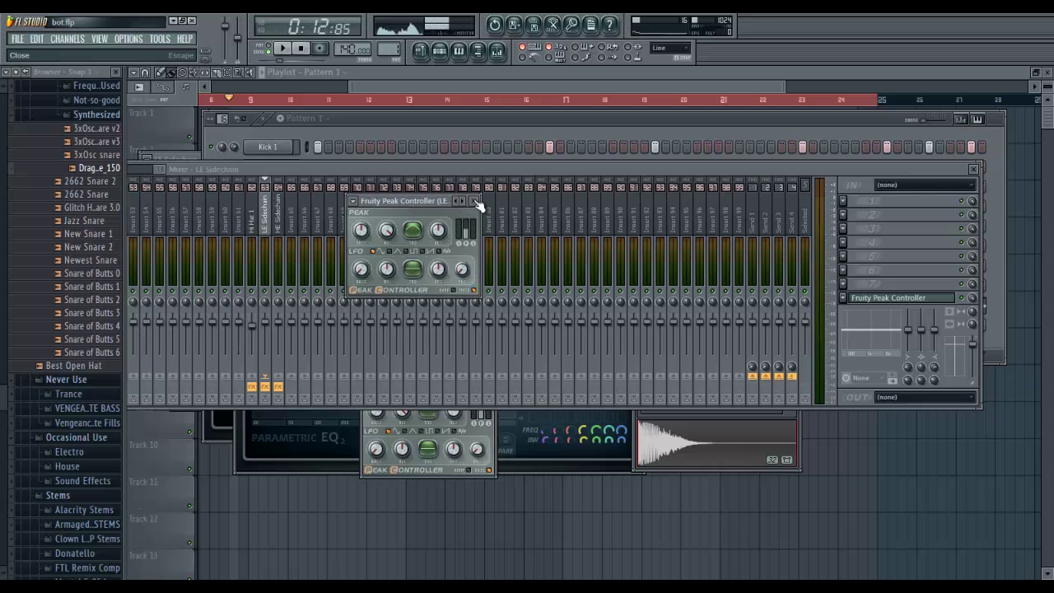
left_click(477, 203)
Open the Kick 1 channel's settings and bring its linked mixer track into view
mouse_move(268, 170)
left_mouse_down()
mouse_move(430, 170)
mouse_move(280, 162)
left_mouse_up()
left_click(288, 147)
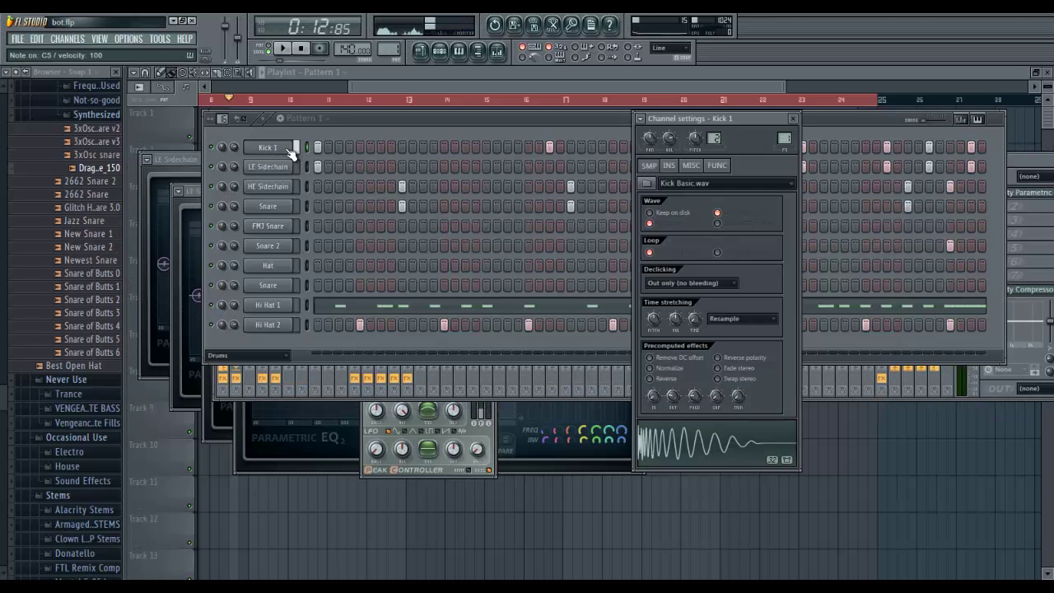
left_click_drag(1032, 170, 1014, 186)
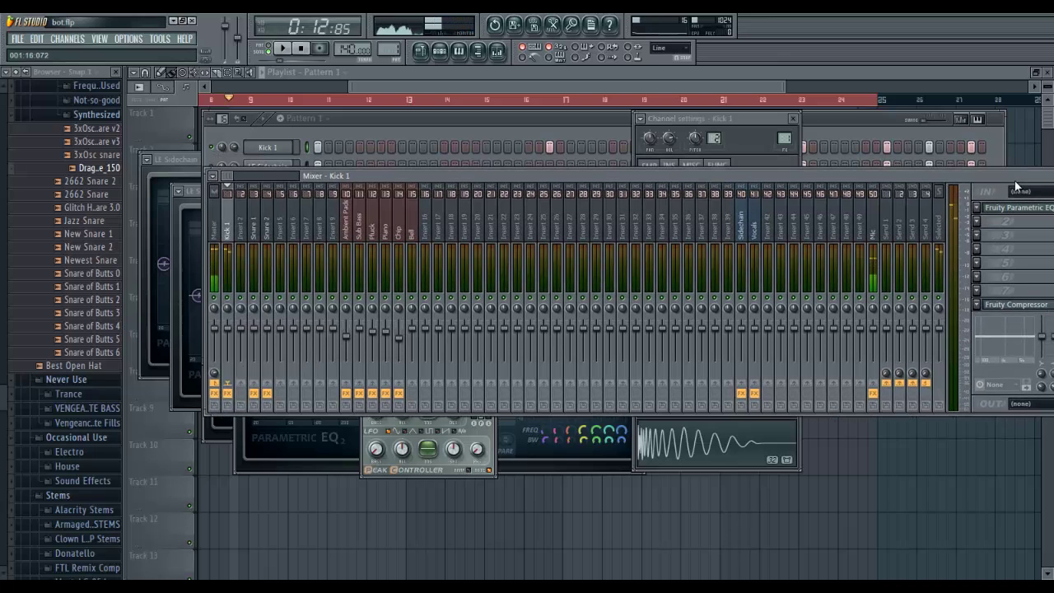
Select the Sidechain mixer track on Insert 40 and open its LE Sidechain 1 equalizer
left_click_drag(809, 219, 742, 225)
left_click_drag(231, 176, 251, 179)
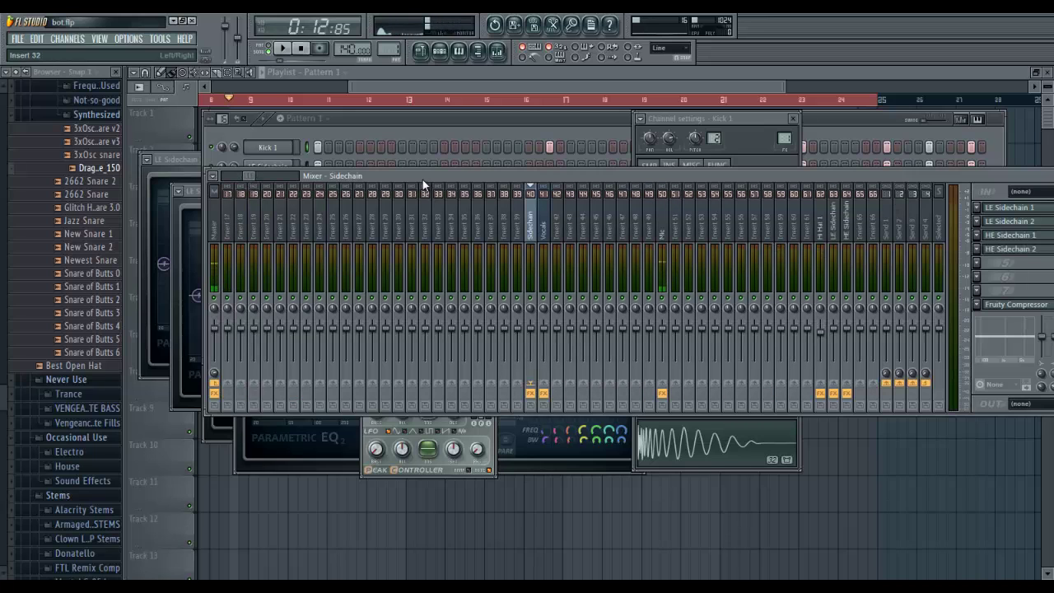
left_click_drag(423, 185, 345, 201)
left_click(939, 224)
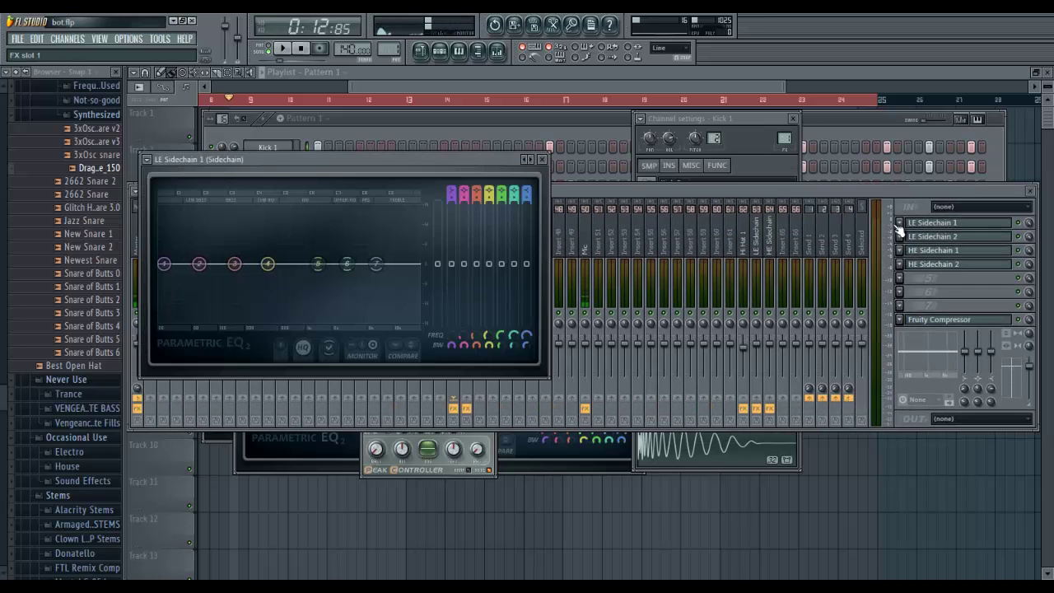
left_click_drag(595, 191, 556, 192)
left_click_drag(386, 192, 557, 189)
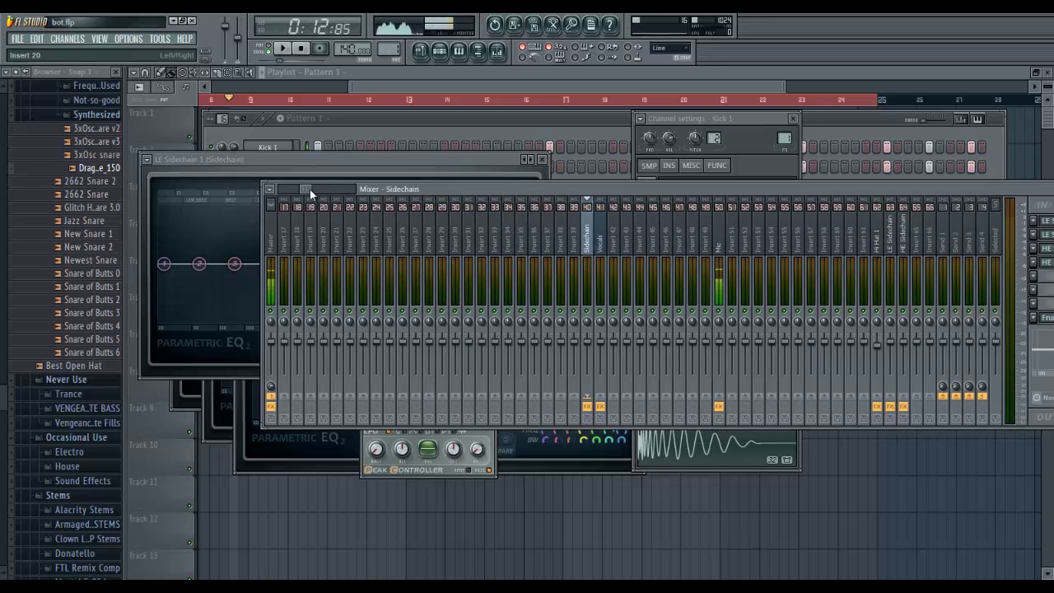
Disable the Ambient Pads mixer track's send to the Master and route it to the Sidechain track on Insert 40
left_click_drag(309, 192, 279, 200)
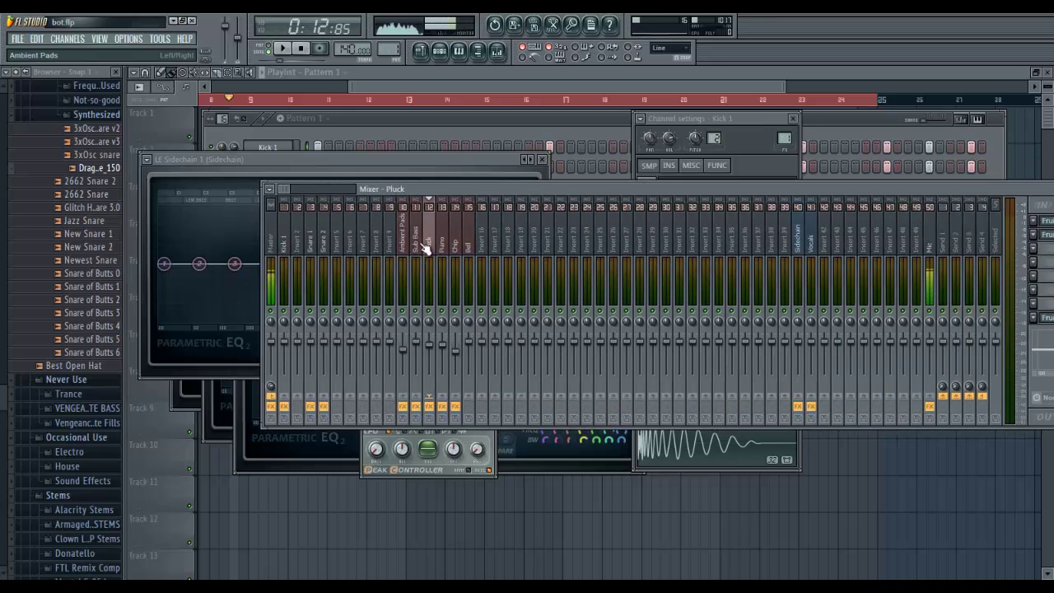
left_click(455, 246)
left_click(410, 241)
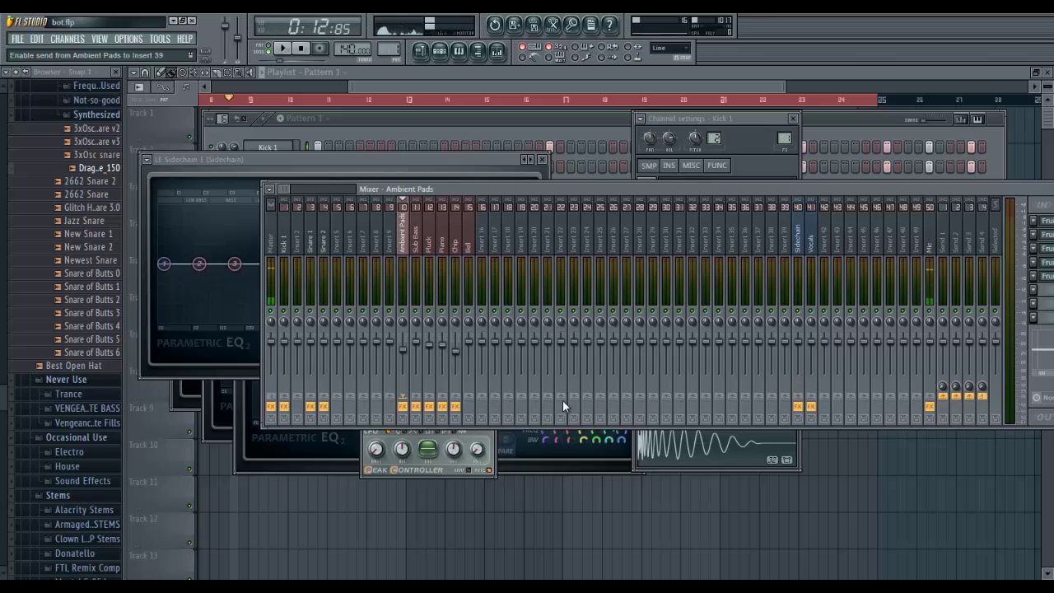
left_click(267, 398)
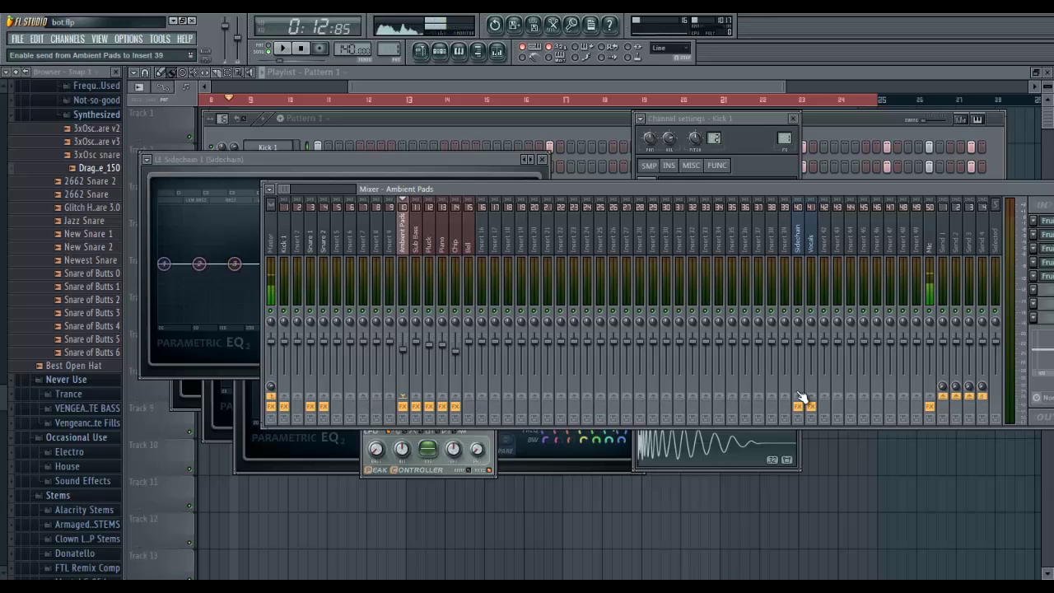
left_click(275, 399)
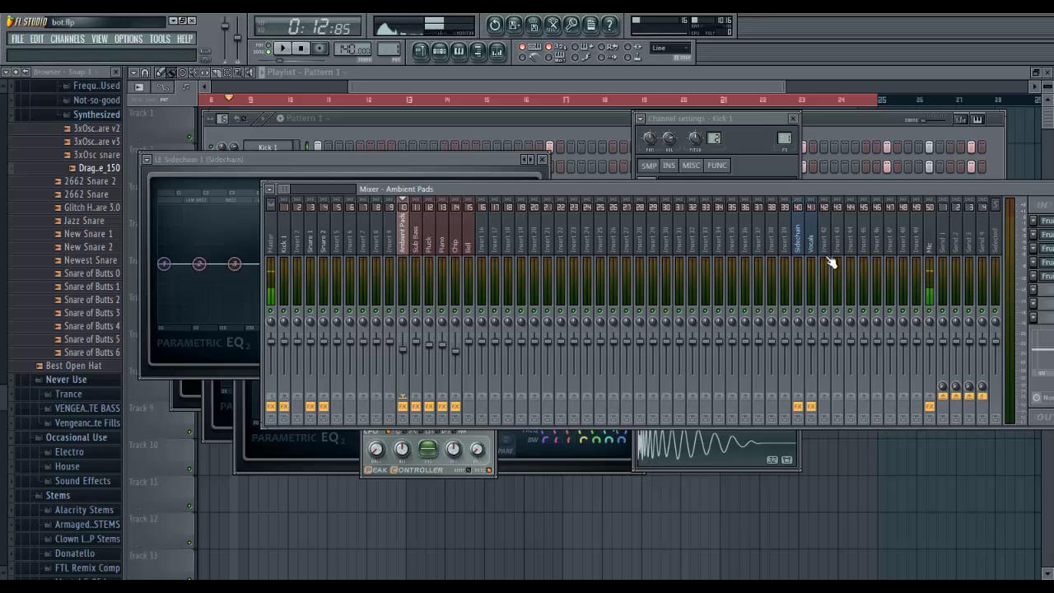
left_click(802, 403)
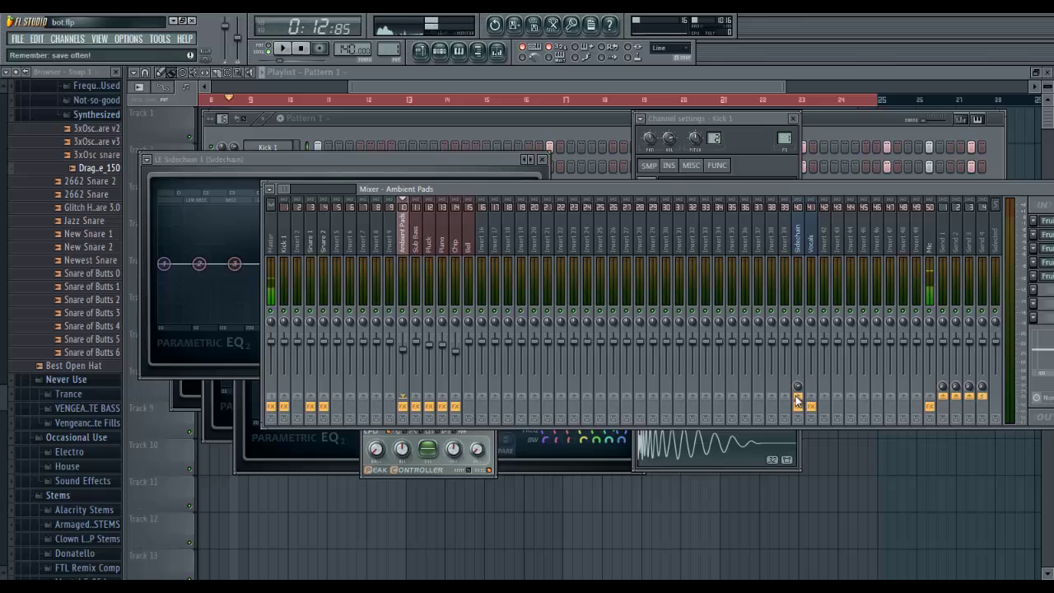
Show the Synths channel group beside the mixer and audition the Ambient Pads channel to check its signal on the Sidechain track
left_click_drag(444, 189, 338, 319)
left_click_drag(352, 121, 477, 86)
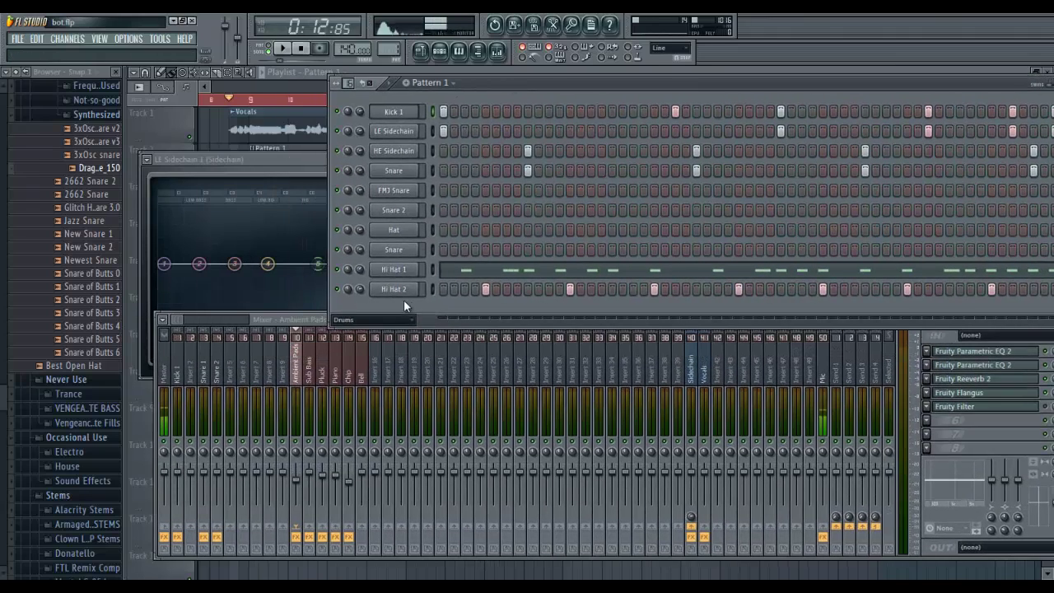
left_click(387, 320)
left_click(362, 398)
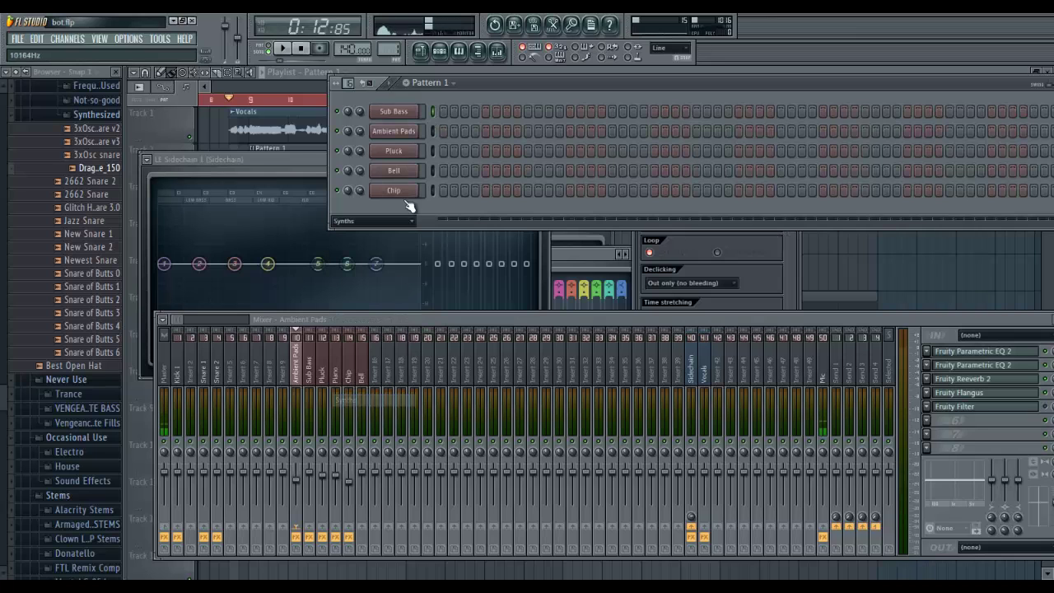
left_click(408, 132)
left_click_drag(485, 86, 457, 80)
left_click(274, 225)
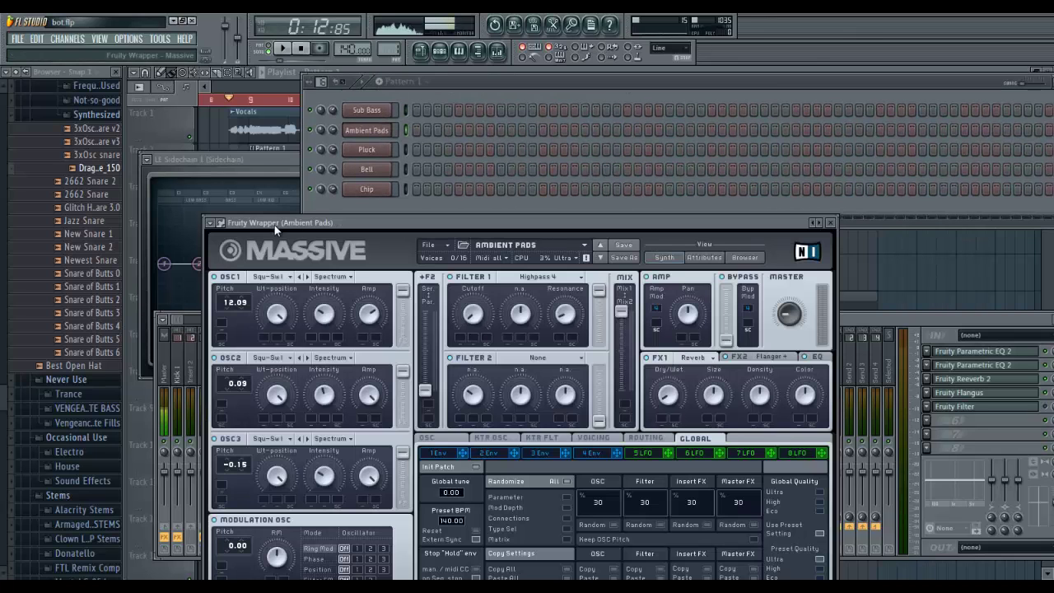
left_click(829, 222)
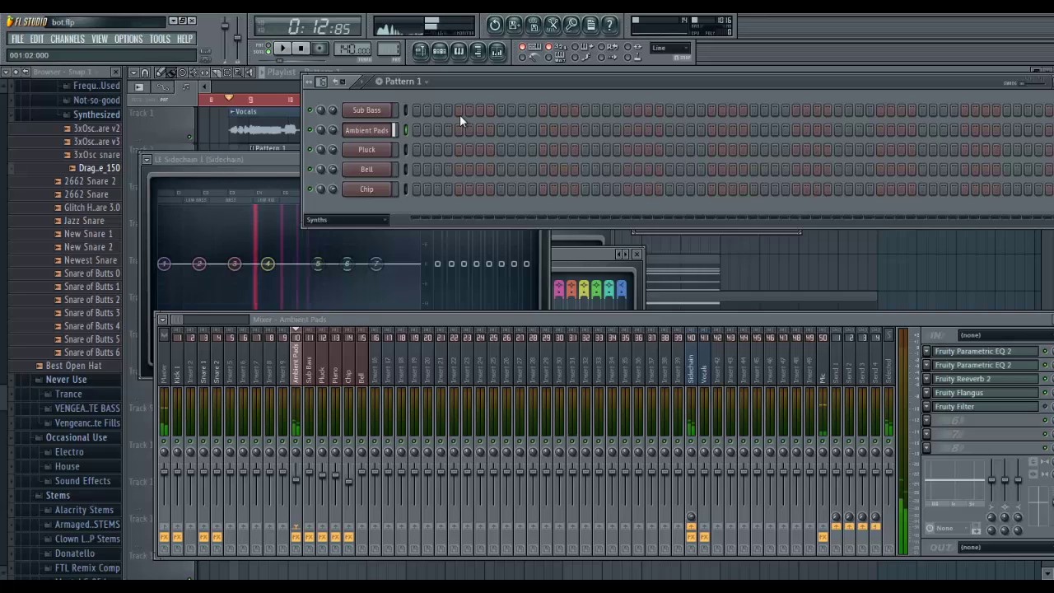
key("b")
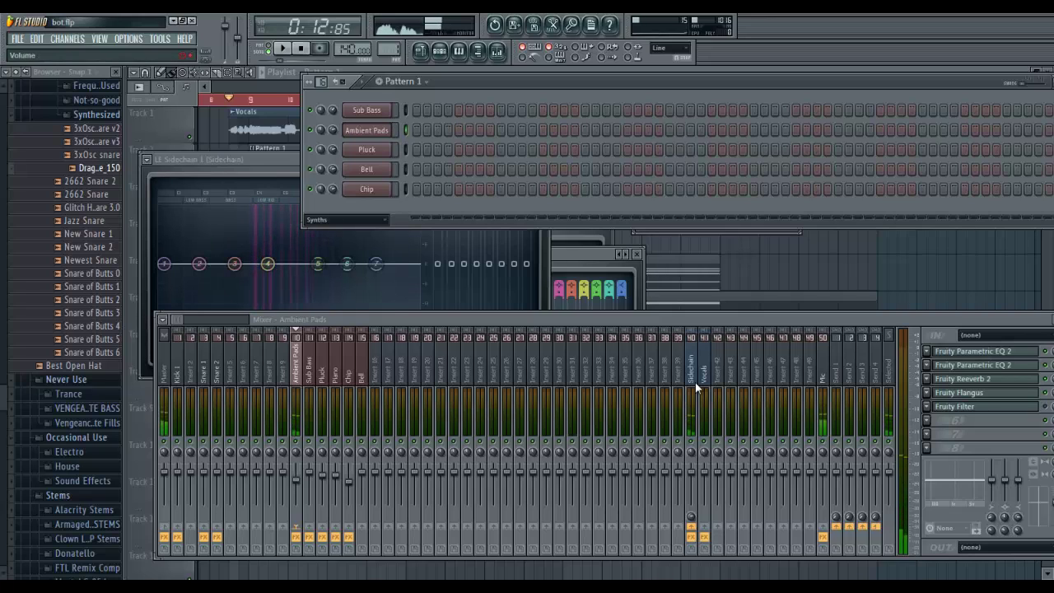
Compare Ambient Pads with its send to the Master enabled, and restore its routing to the Sidechain track only
left_click(301, 388)
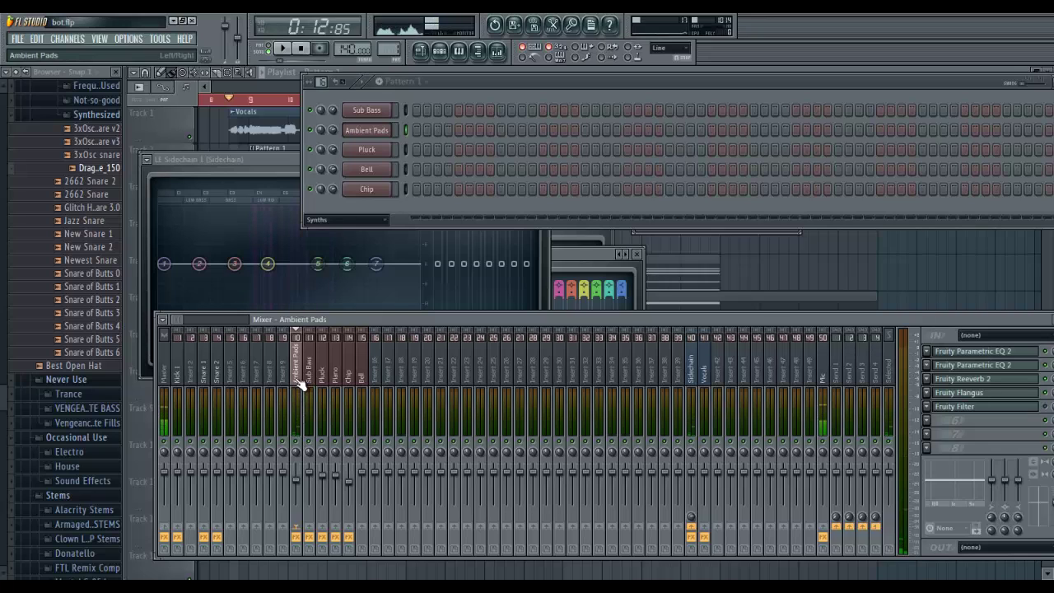
left_click(693, 434)
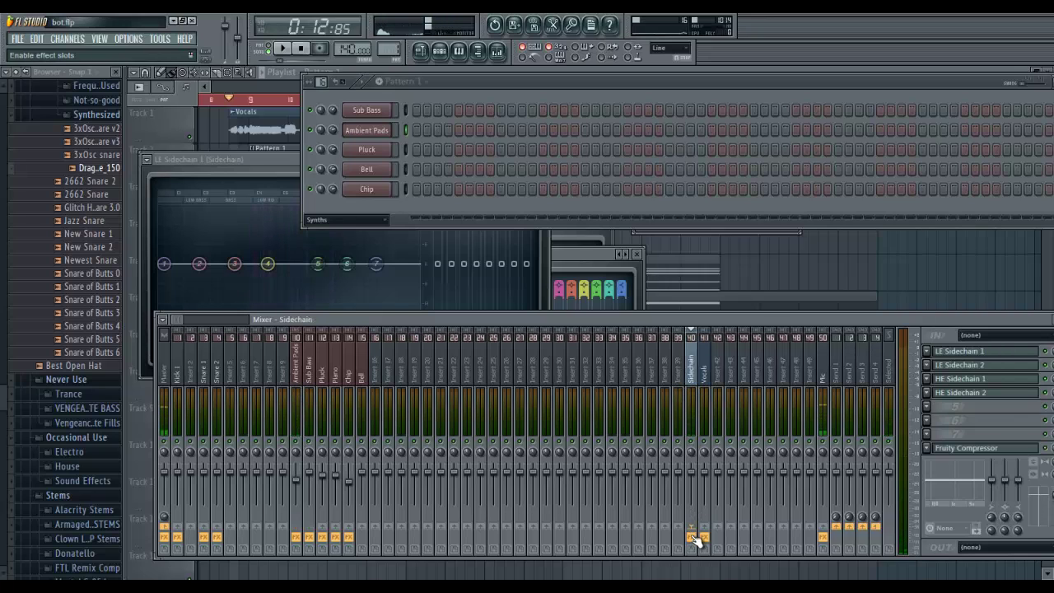
left_click(296, 366)
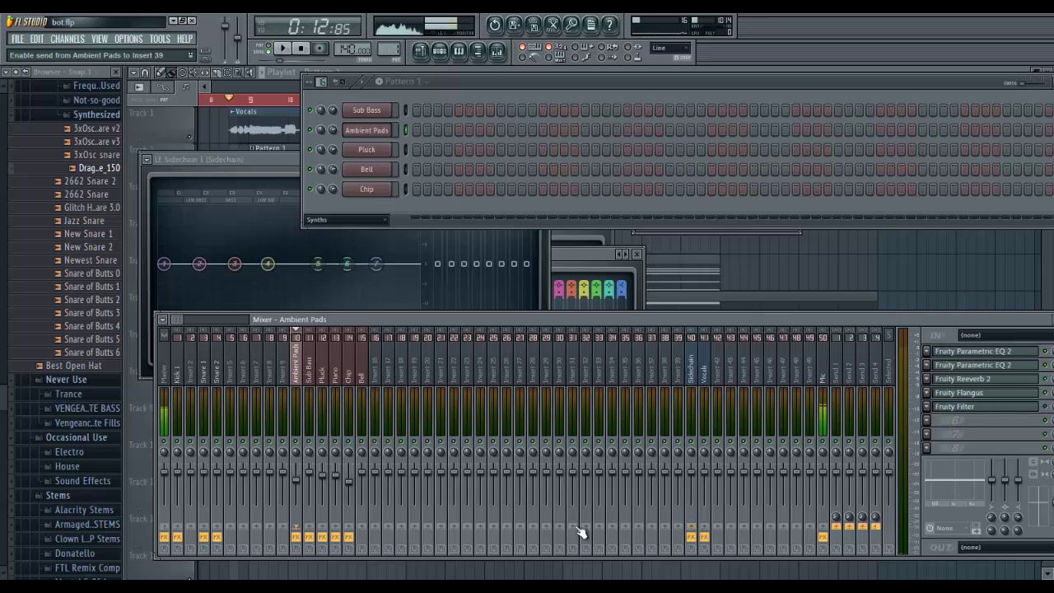
left_click(165, 527)
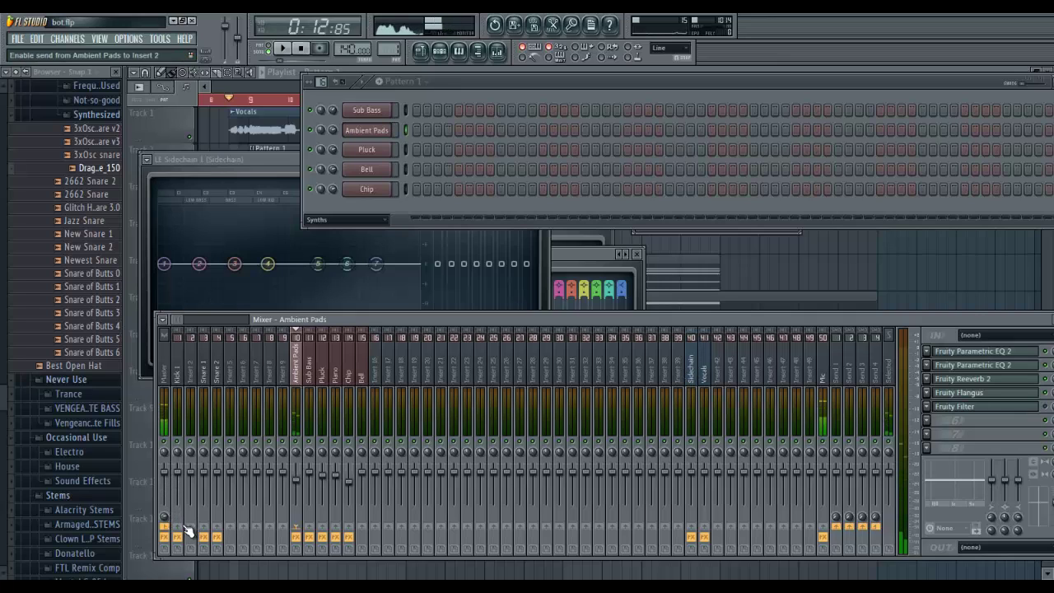
key("space")
left_click_drag(444, 316, 457, 300)
key("space")
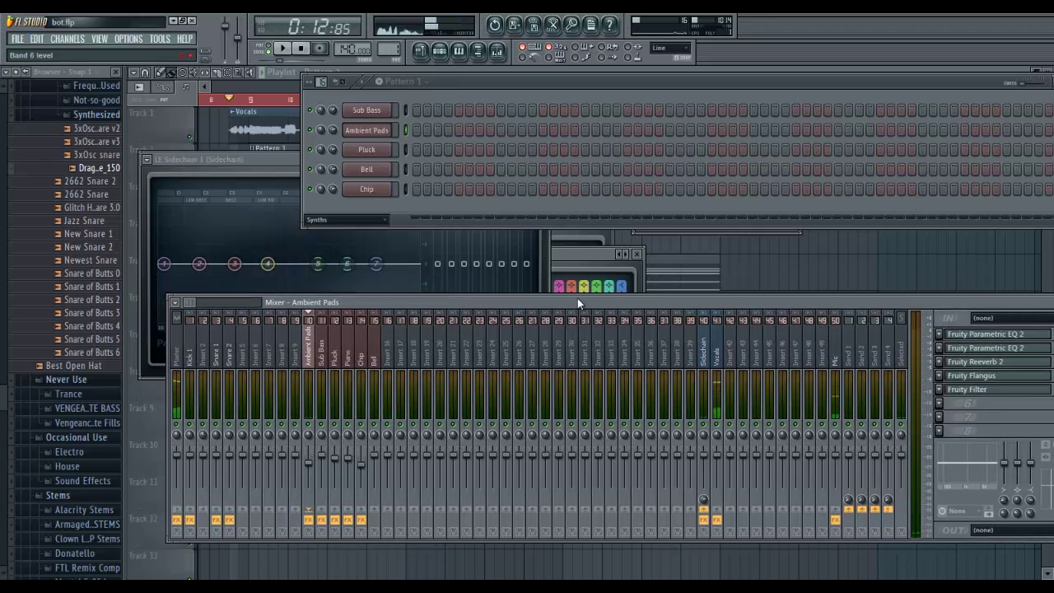
Route the Sub Bass mixer track to Sidechain instead of the Master and play Pattern 2 to check the signal
left_click(323, 362)
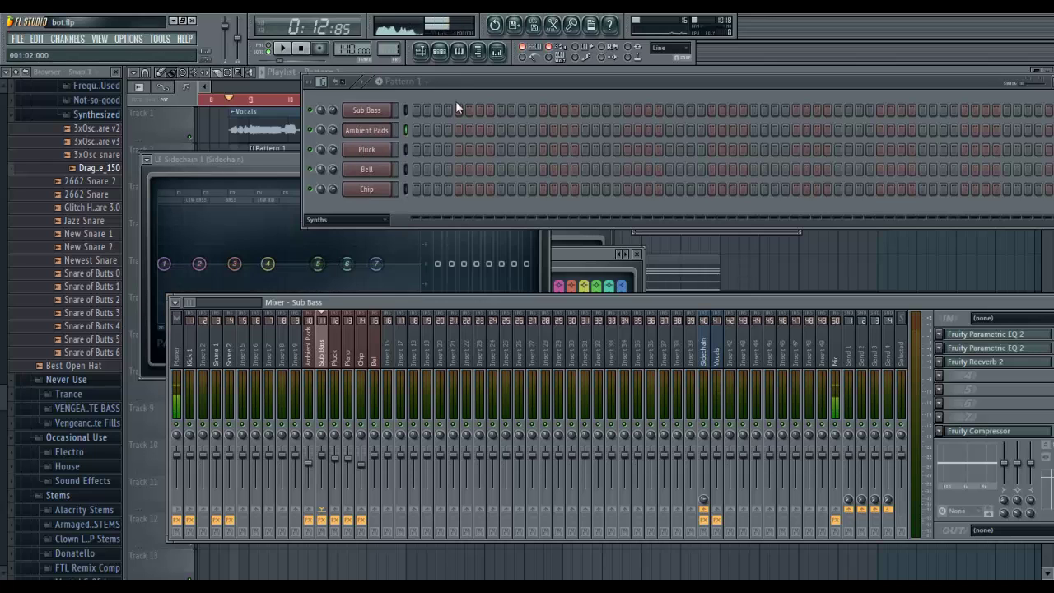
left_click_drag(452, 88, 366, 122)
scroll(333, 124, "down", 1)
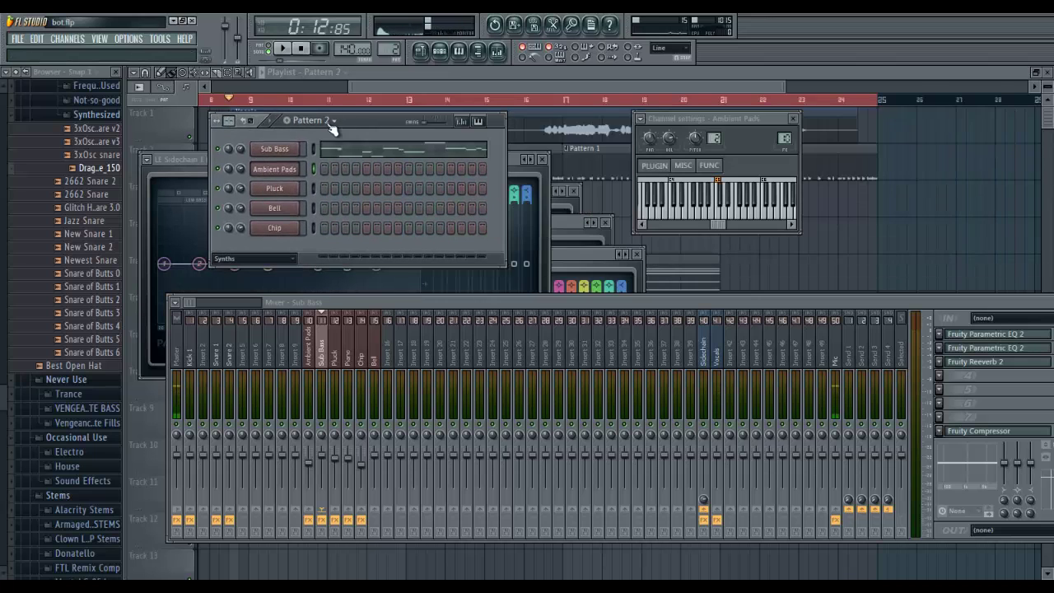
left_click(274, 149)
left_click(258, 440)
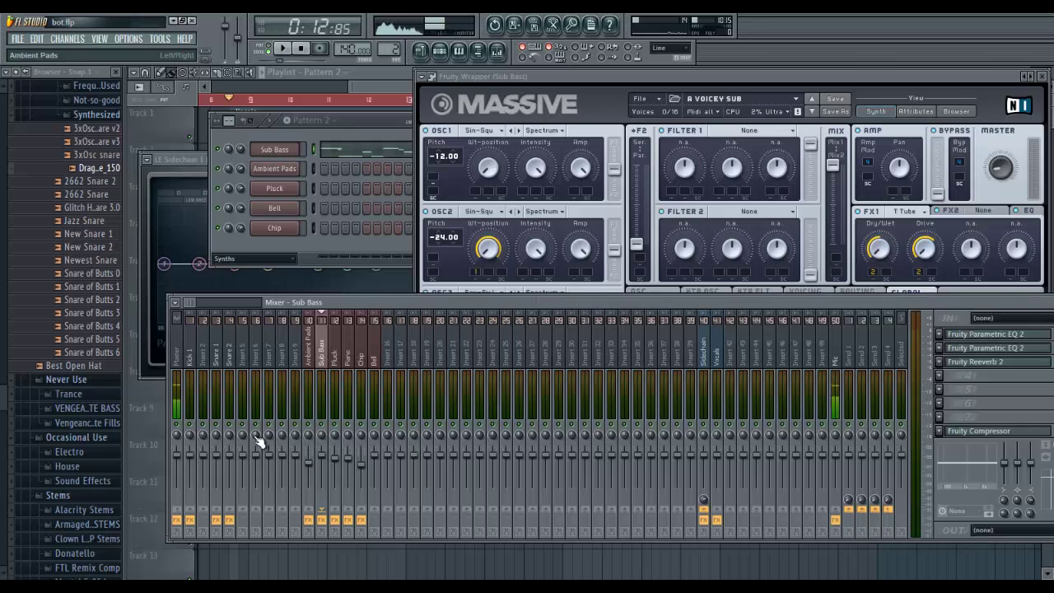
left_click(356, 125)
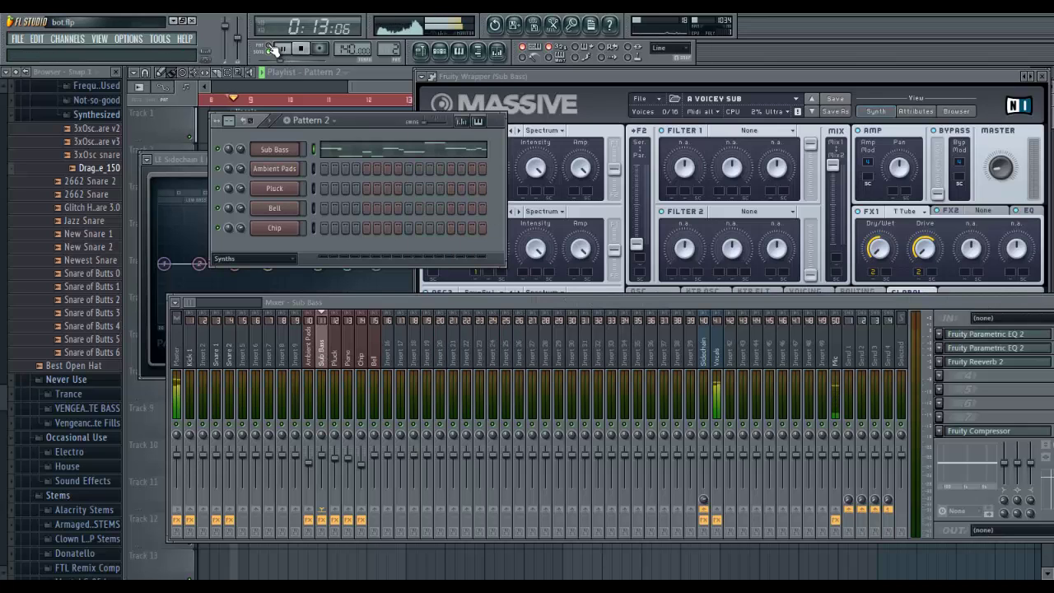
left_click(273, 48)
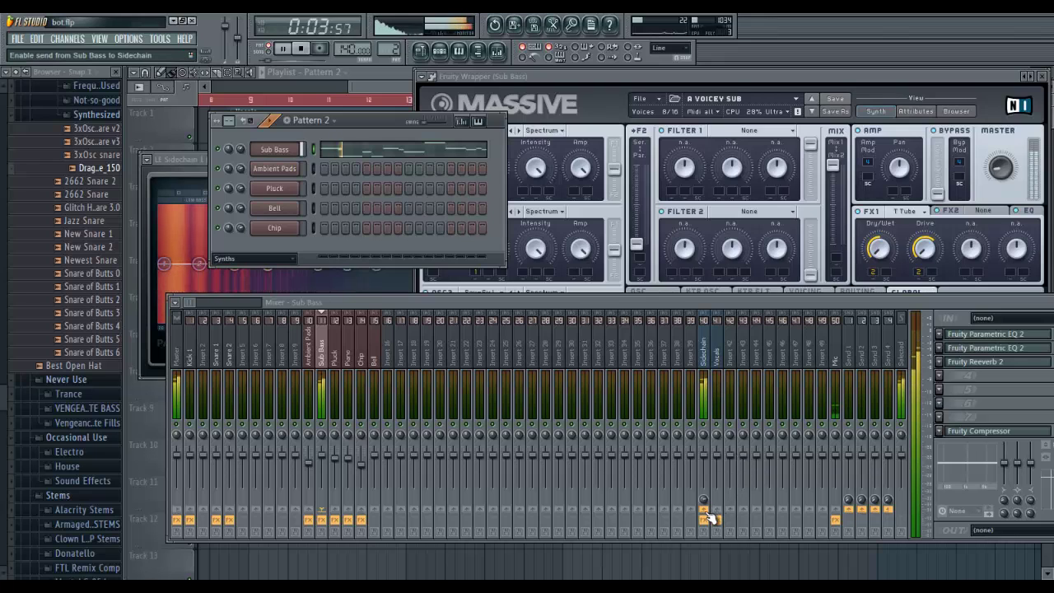
key("space")
Check the Pluck and Piano mixer tracks and close all open windows over the playlist
left_click(341, 354)
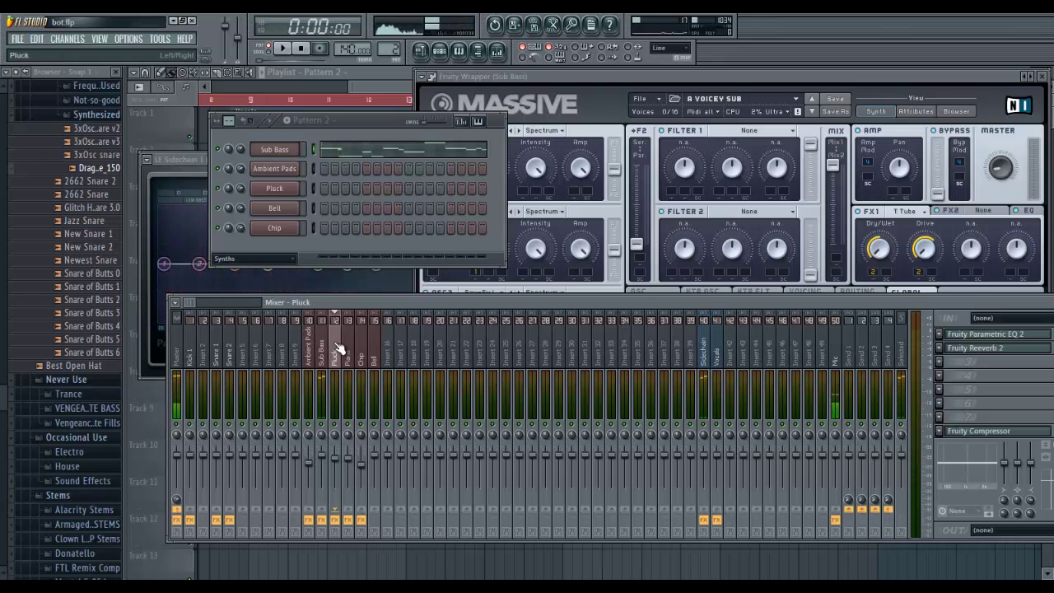
left_click(347, 359)
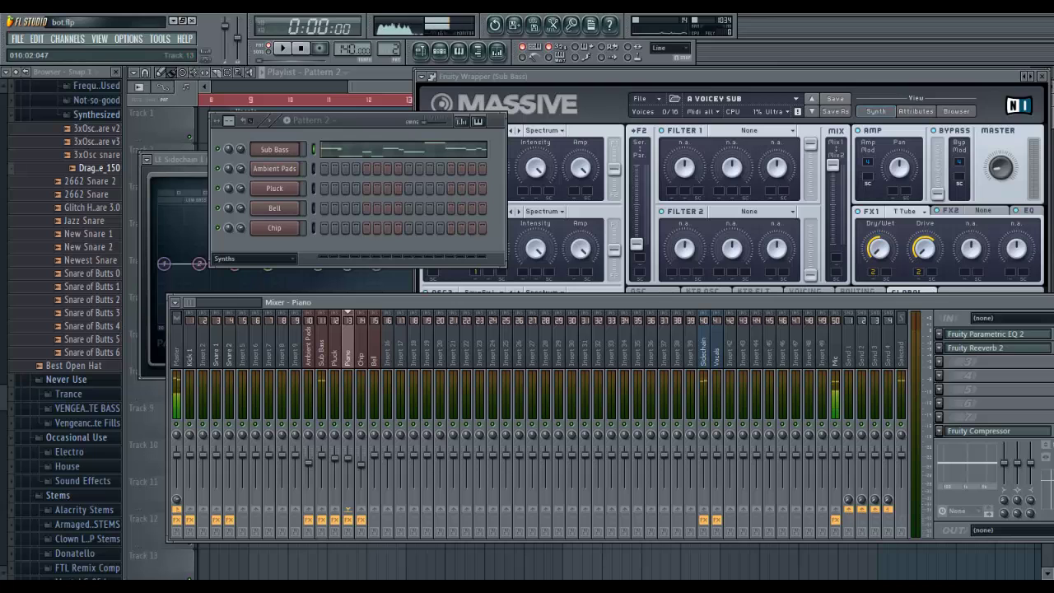
left_click(363, 123)
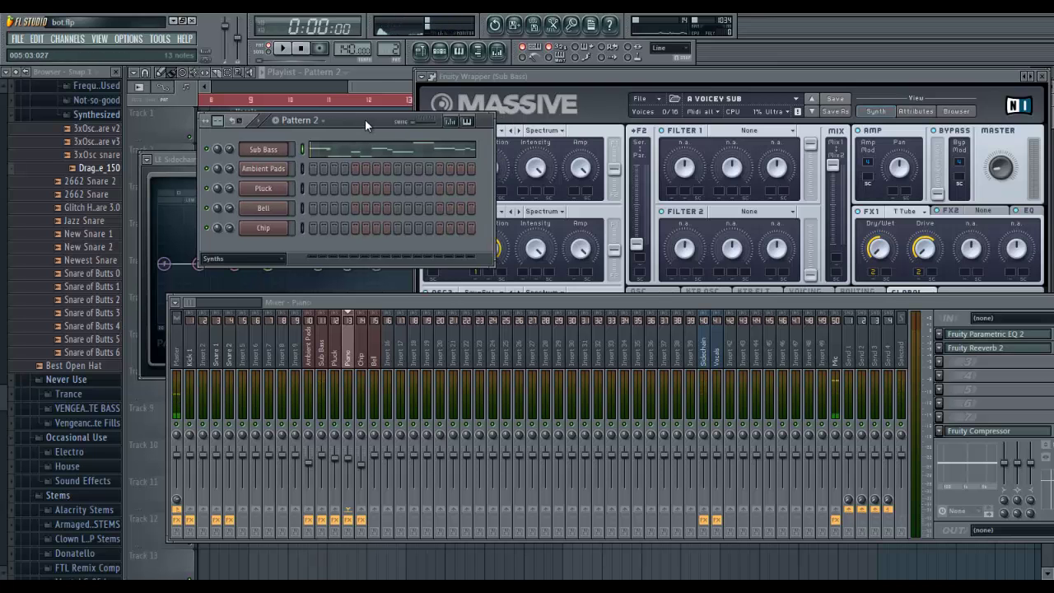
key("F12")
Place the song playhead at bar 9 in the playlist and open the Drums channels of Pattern 1
left_click(368, 100)
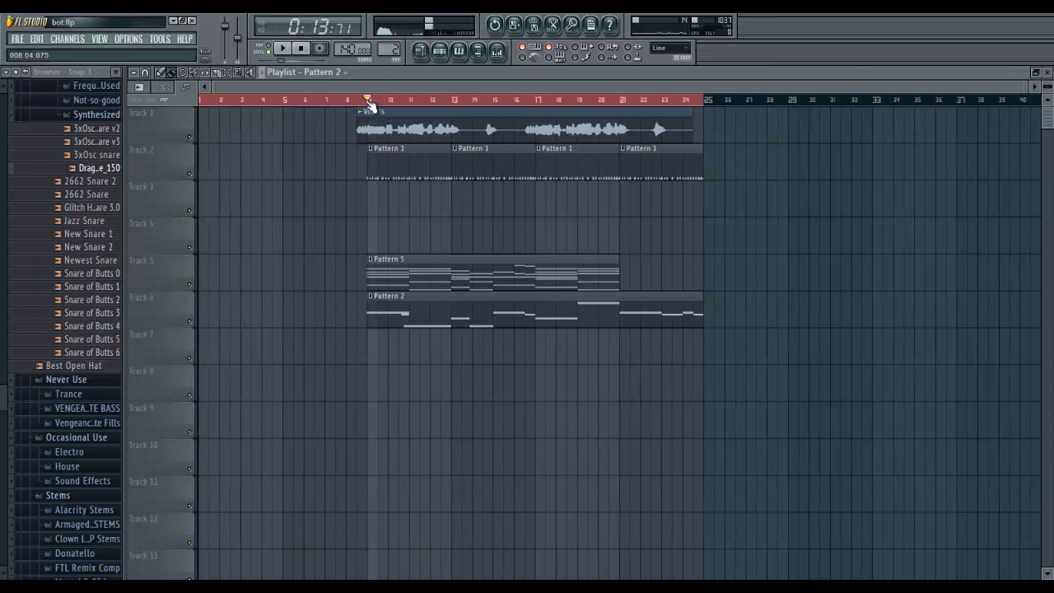
scroll(368, 102, "up", 2)
scroll(411, 85, "down", 1)
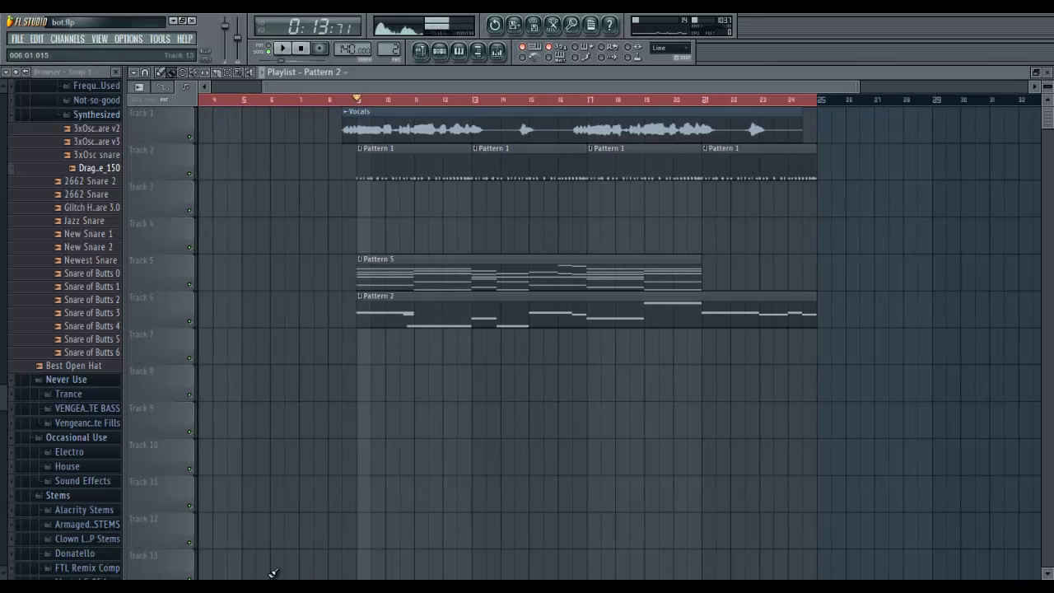
scroll(373, 84, "down", 1)
scroll(407, 84, "down", 2)
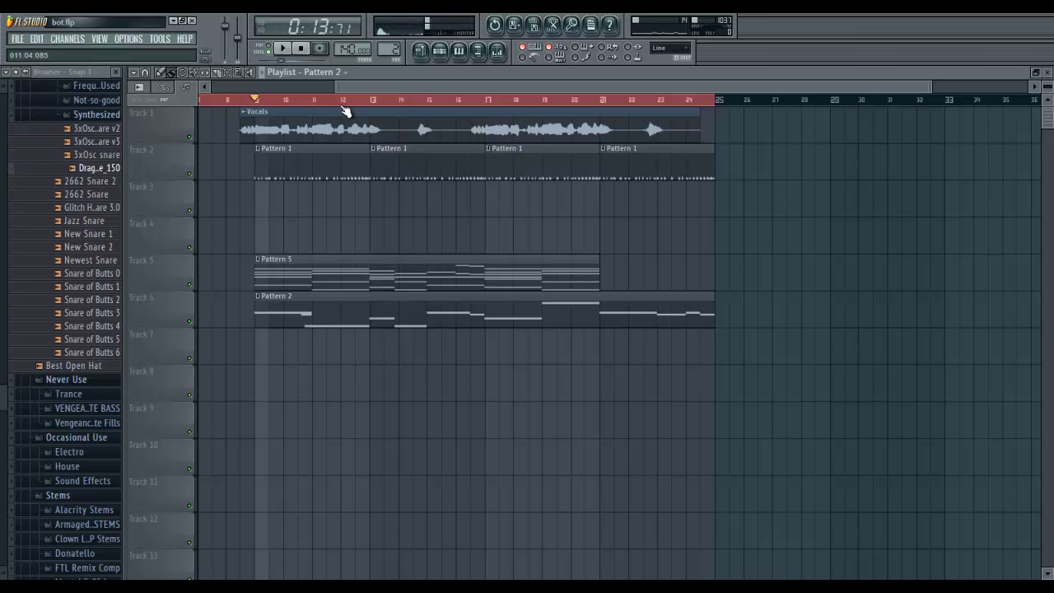
scroll(473, 105, "up", 1)
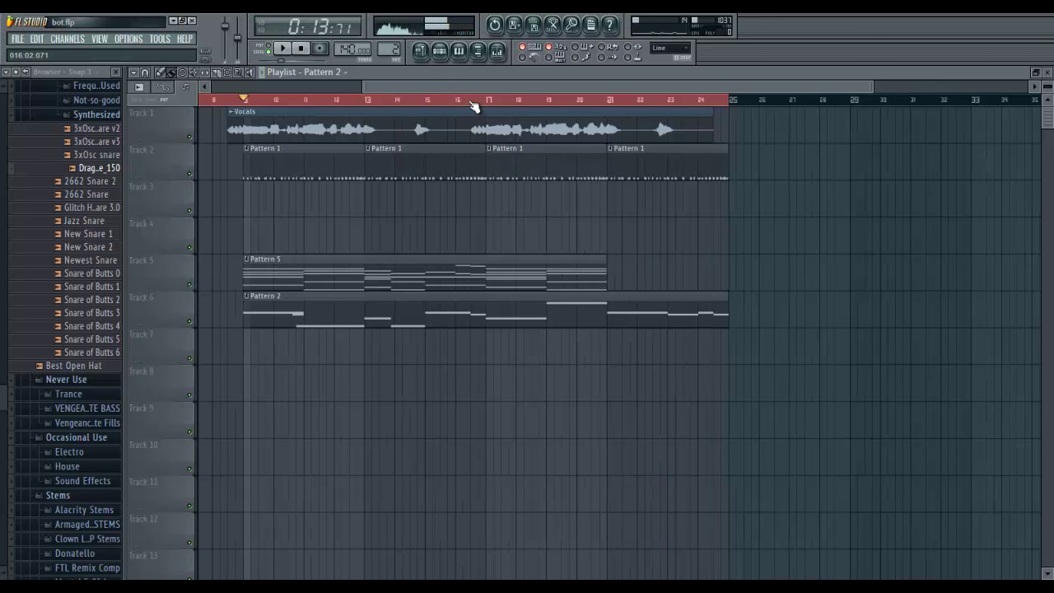
scroll(474, 105, "up", 2)
double_click(369, 162)
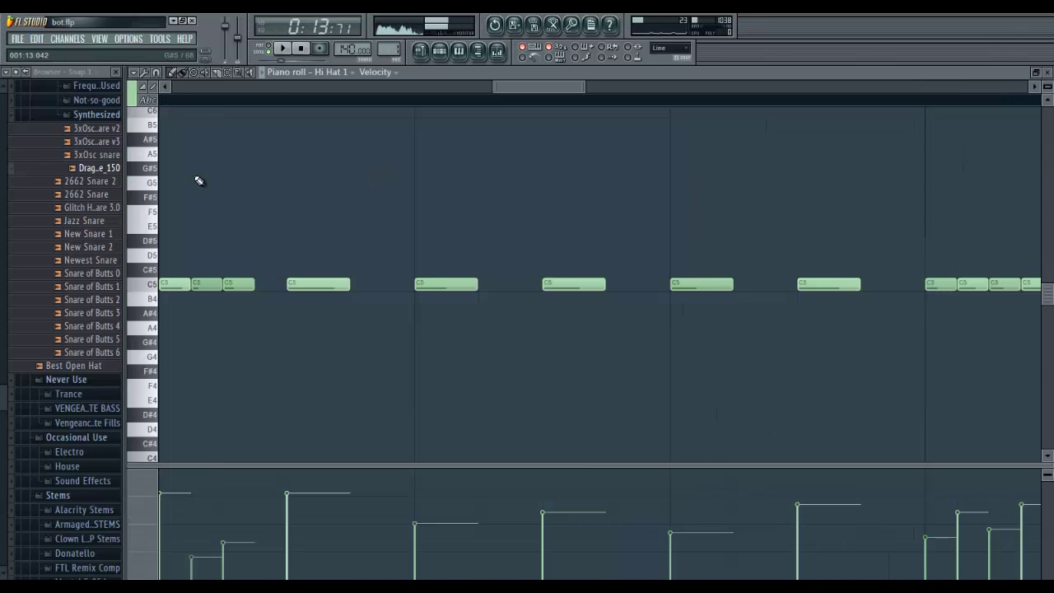
left_click(1047, 73)
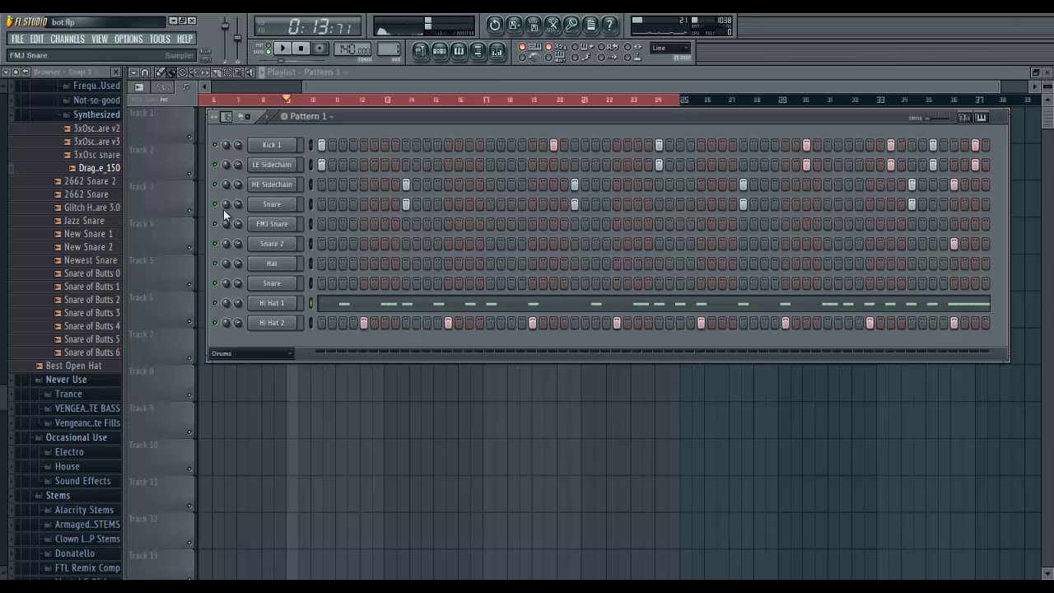
Open the mixer and bring it in front of the Pattern 1 channels
left_click(498, 51)
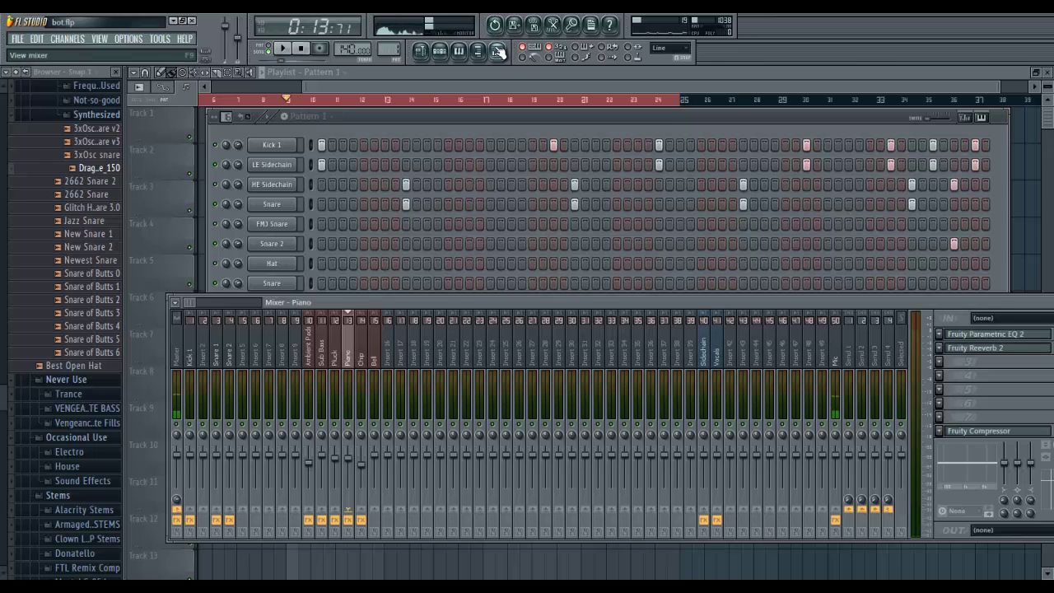
left_click(358, 119)
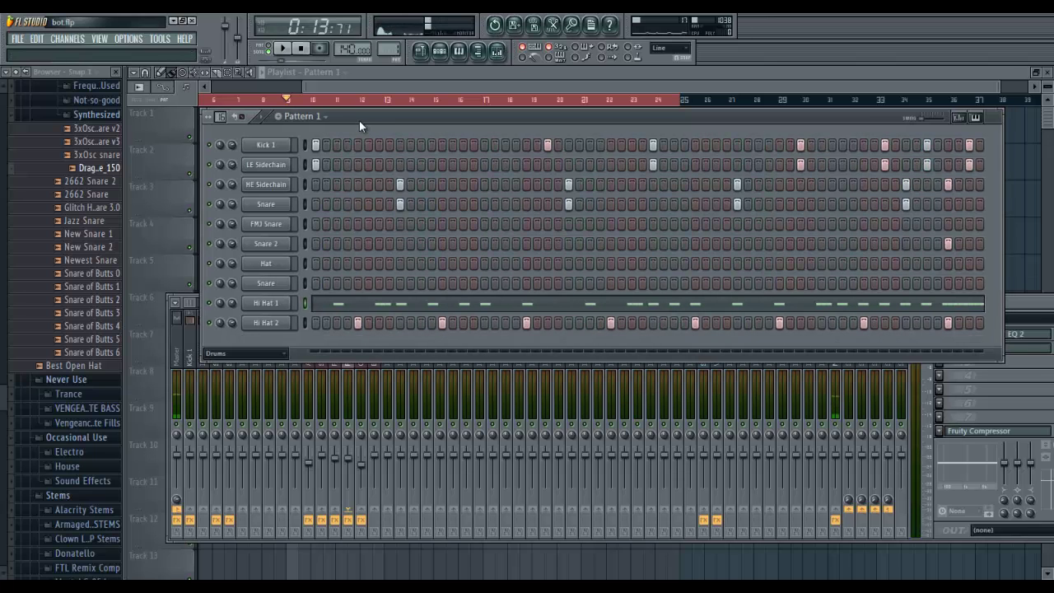
left_click(188, 309)
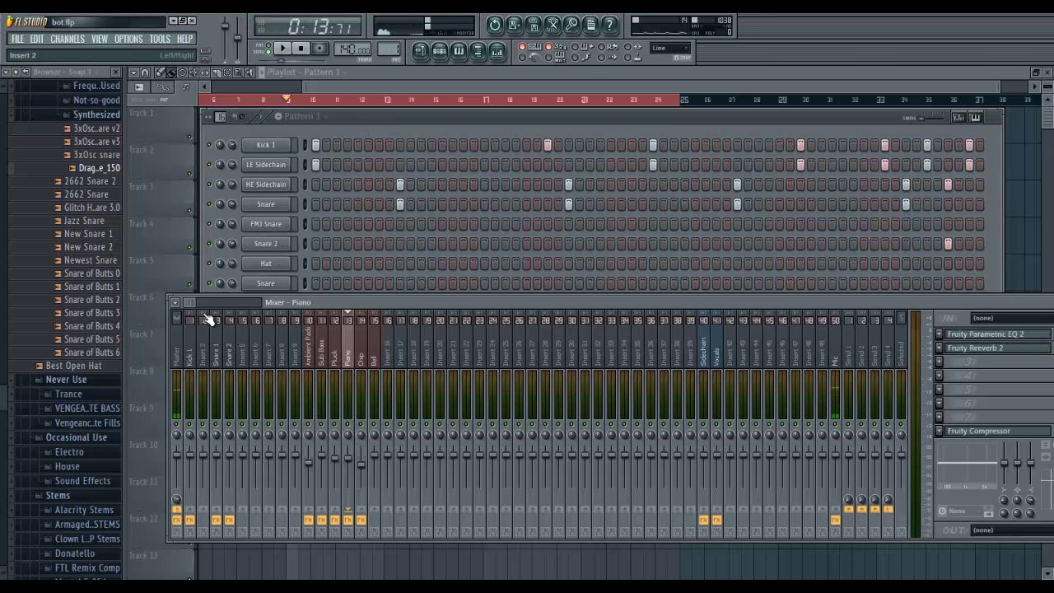
left_click_drag(198, 306, 146, 318)
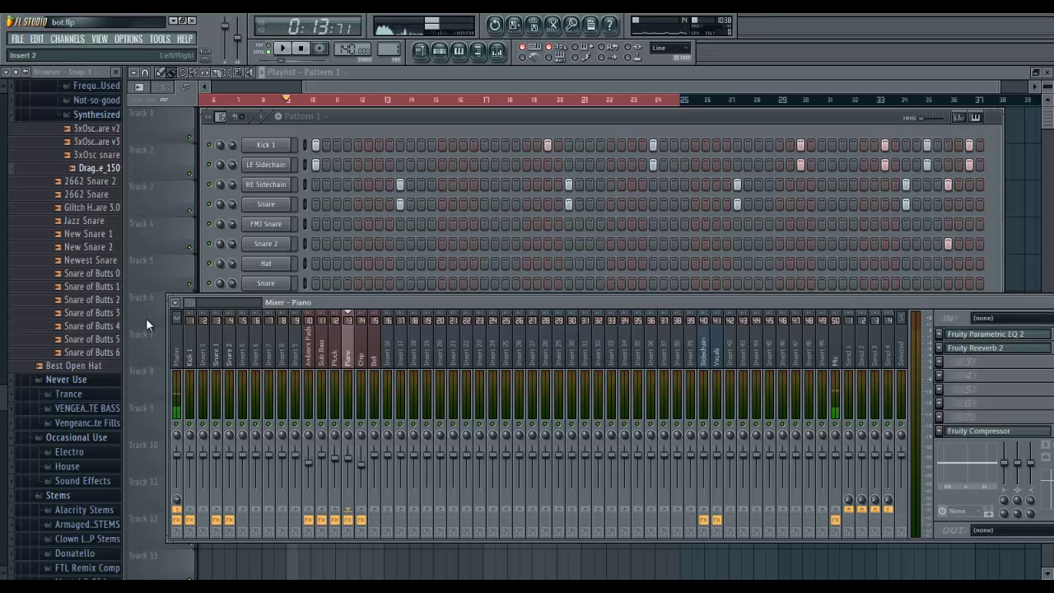
Select the Sidechain mixer track and open its LE Sidechain 1, LE Sidechain 2, HE Sidechain 1 and HE Sidechain 2 equalizers
left_click(704, 350)
left_click(962, 333)
left_click(967, 348)
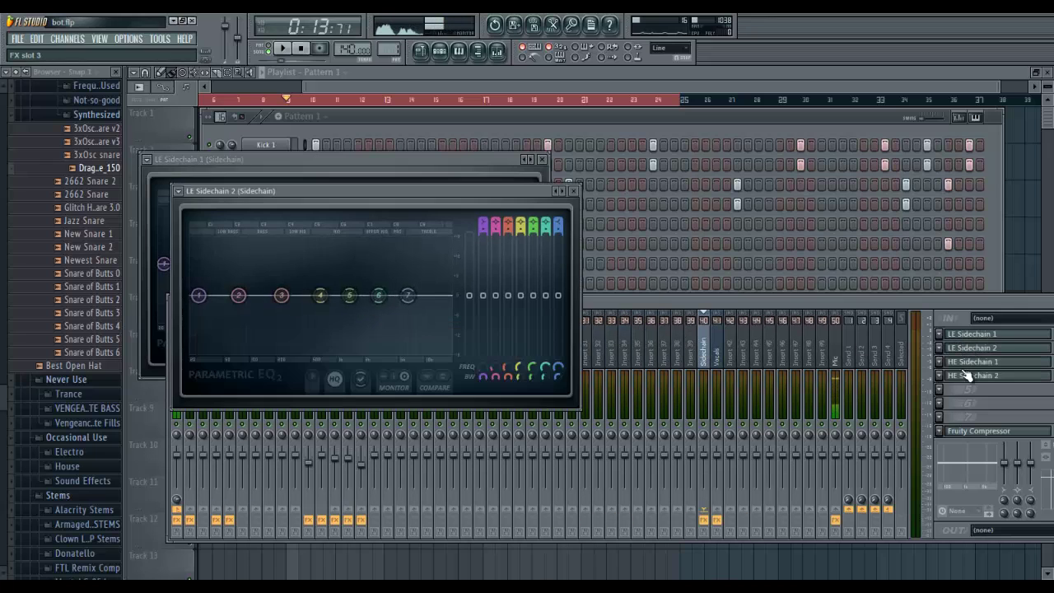
left_click(961, 362)
left_click(971, 375)
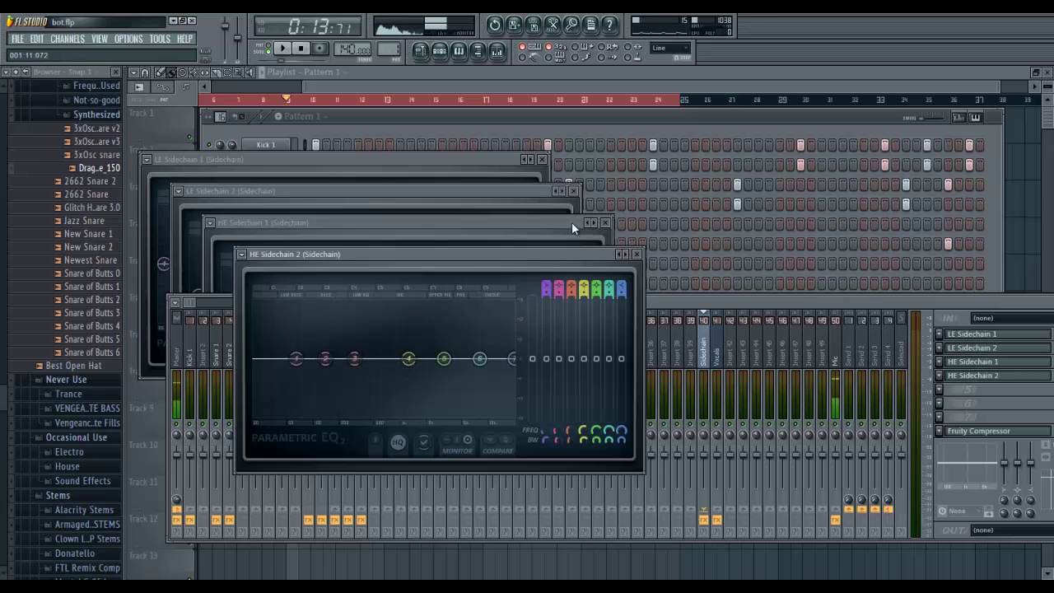
Rearrange the LE Sidechain 1 and LE Sidechain 2 equalizer windows to spread them out above the mixer
left_click(387, 165)
left_click_drag(300, 130, 292, 99)
left_click_drag(540, 190, 724, 68)
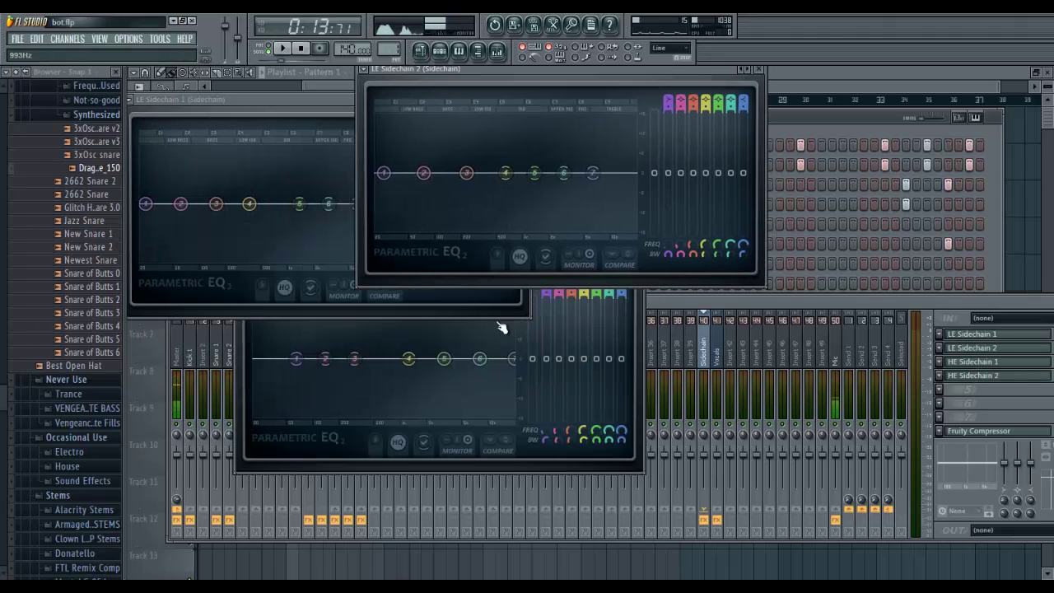
left_click_drag(253, 101, 272, 100)
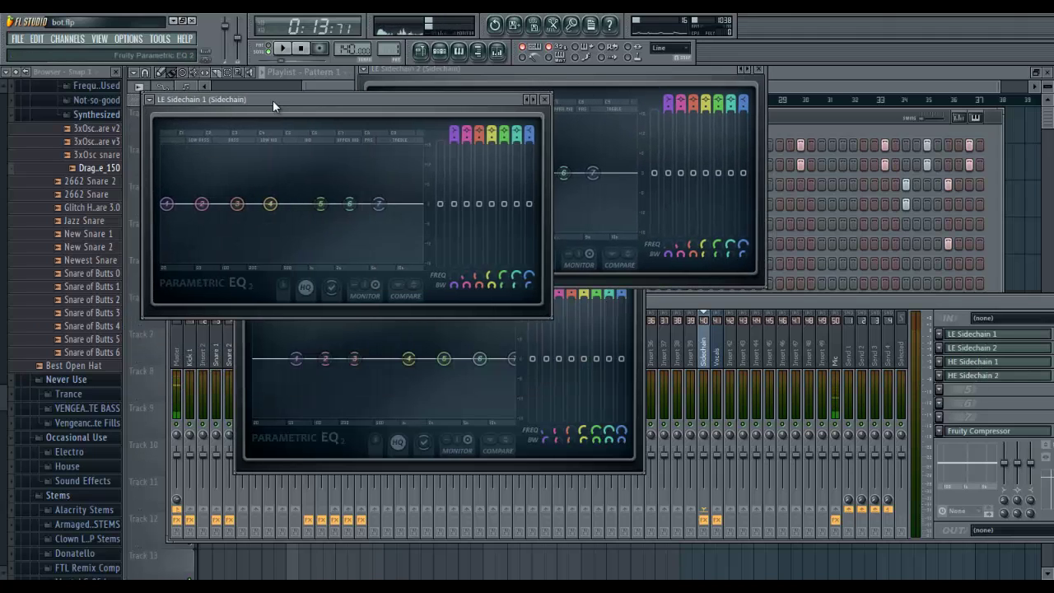
Replace the four equalizers in effect slots 1 to 4 of the Sidechain track with fresh Fruity Parametric EQ 2 instances
left_click(939, 334)
mouse_move(889, 313)
left_click(868, 522)
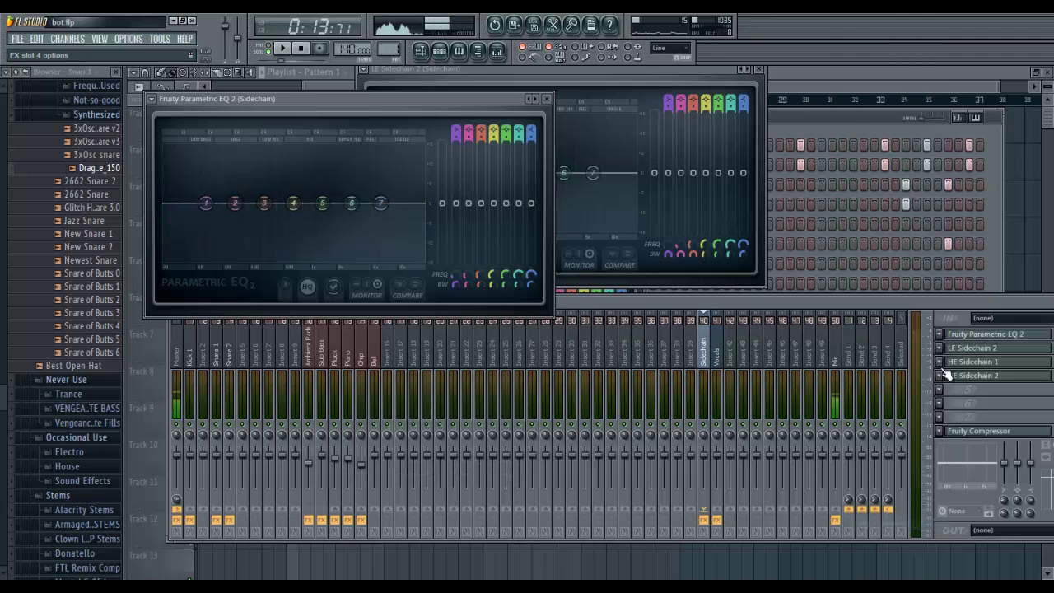
left_click(945, 374)
mouse_move(956, 322)
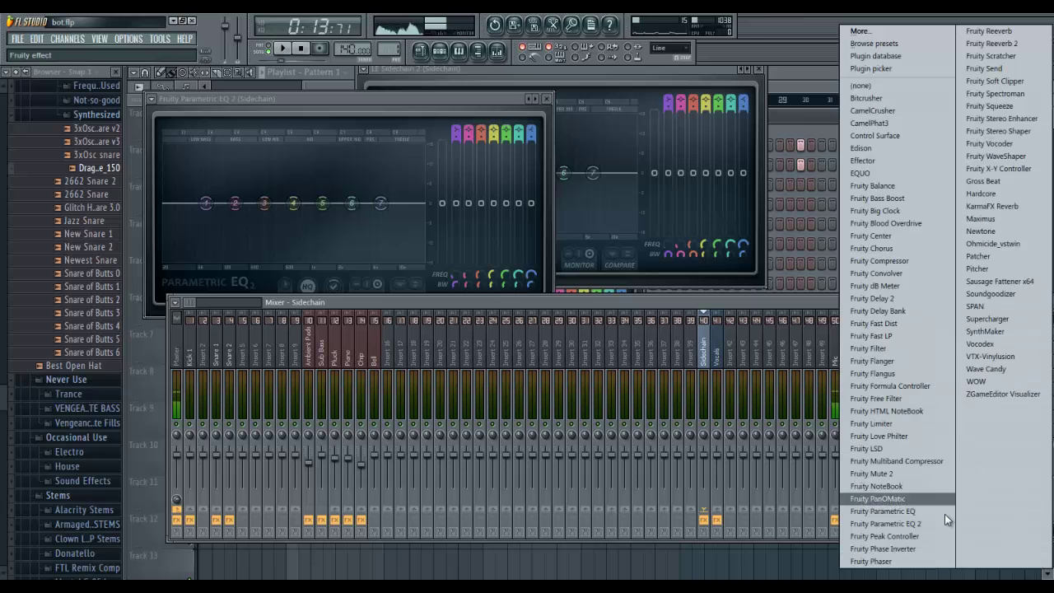
left_click(945, 522)
left_click(940, 359)
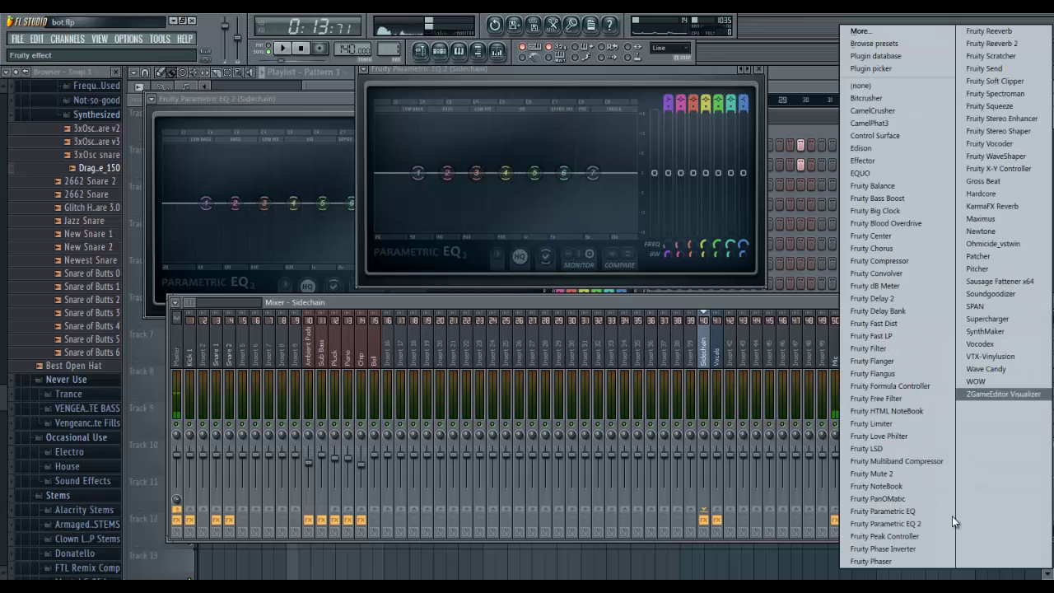
left_click(946, 522)
left_click(937, 373)
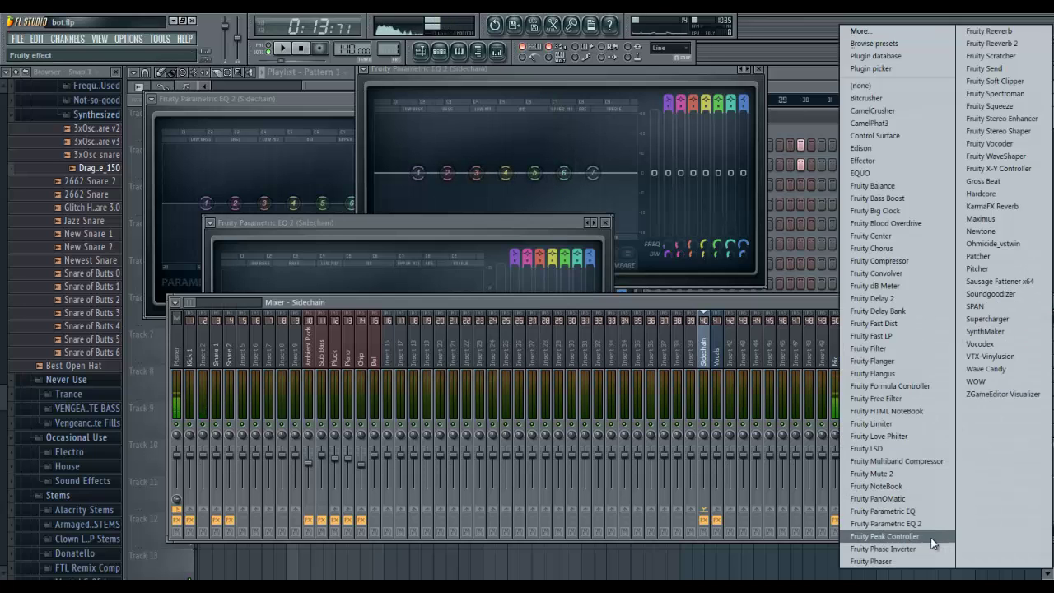
left_click(924, 524)
Rename the equalizers in effect slots 1 and 2 as LE Sidechain 1 and LE Sidechain 2
key("F2")
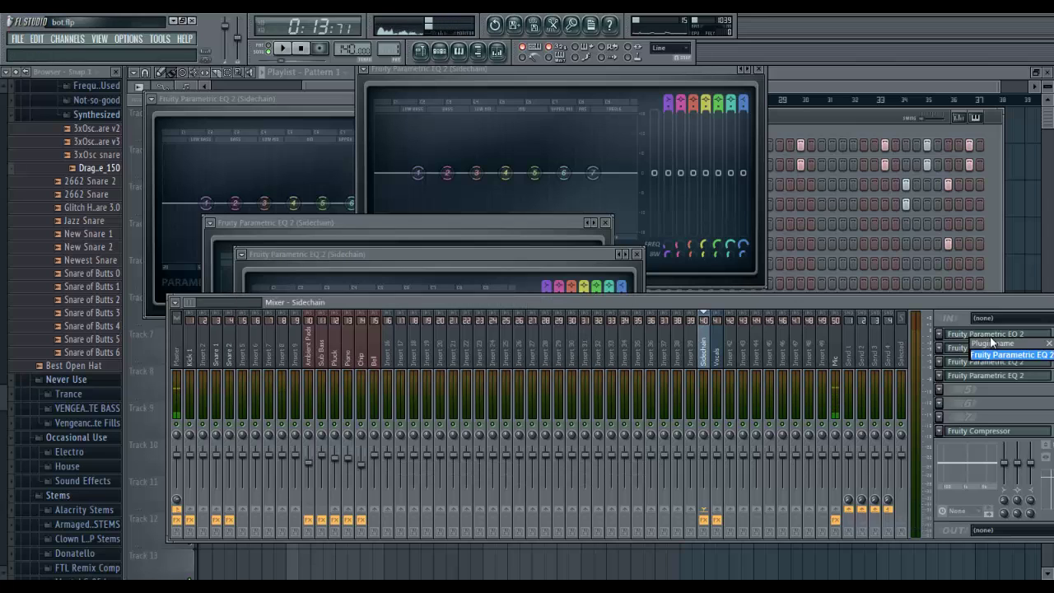
type("LE Sidechain 1")
key("Return")
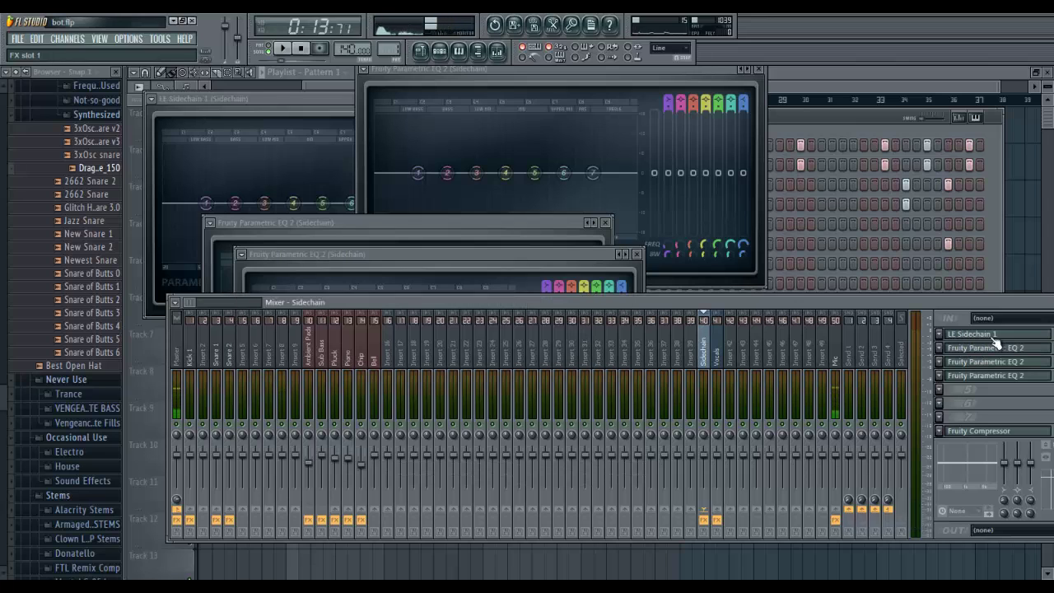
key("F2")
type("LE Sidechain2")
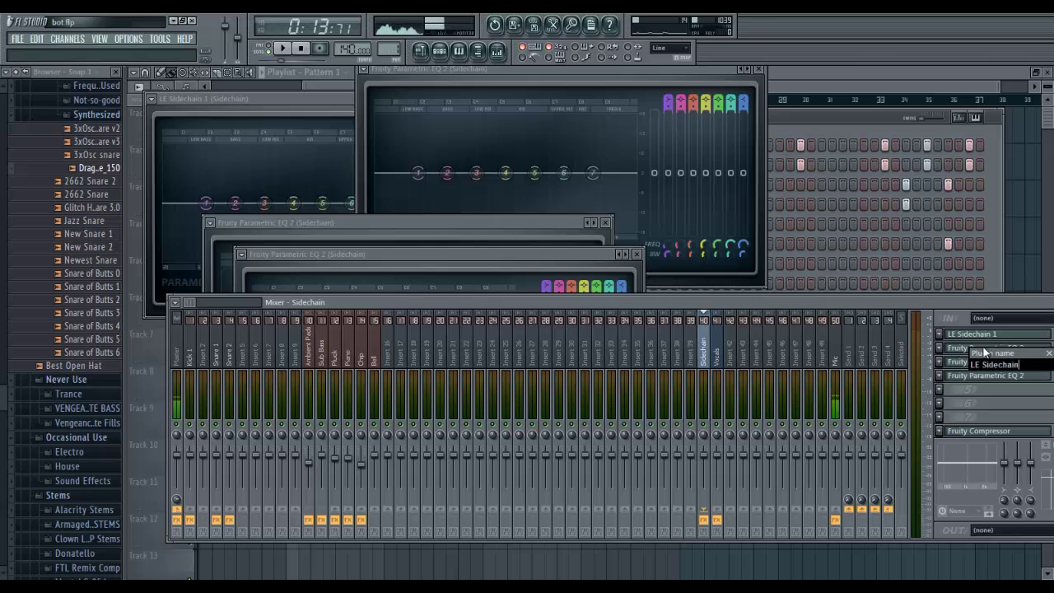
key("Return")
key("F2")
type("LE")
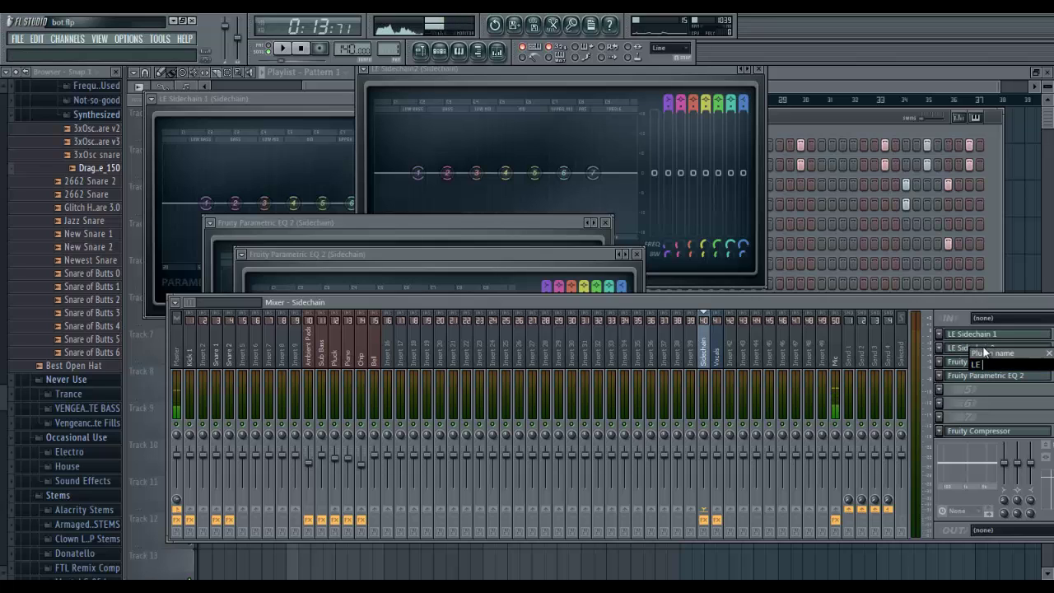
type(" Sidechain 2")
key("Return")
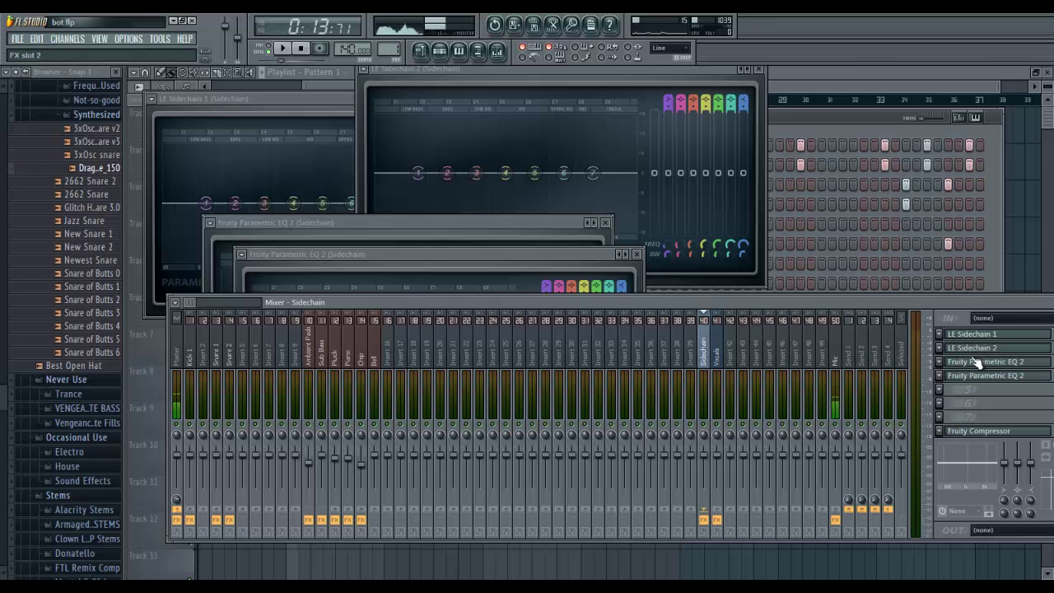
Rename the equalizers in effect slots 3 and 4 as HE Sidechain 1 and HE Sidechain 2
key("F2")
type("HE Sidechain ")
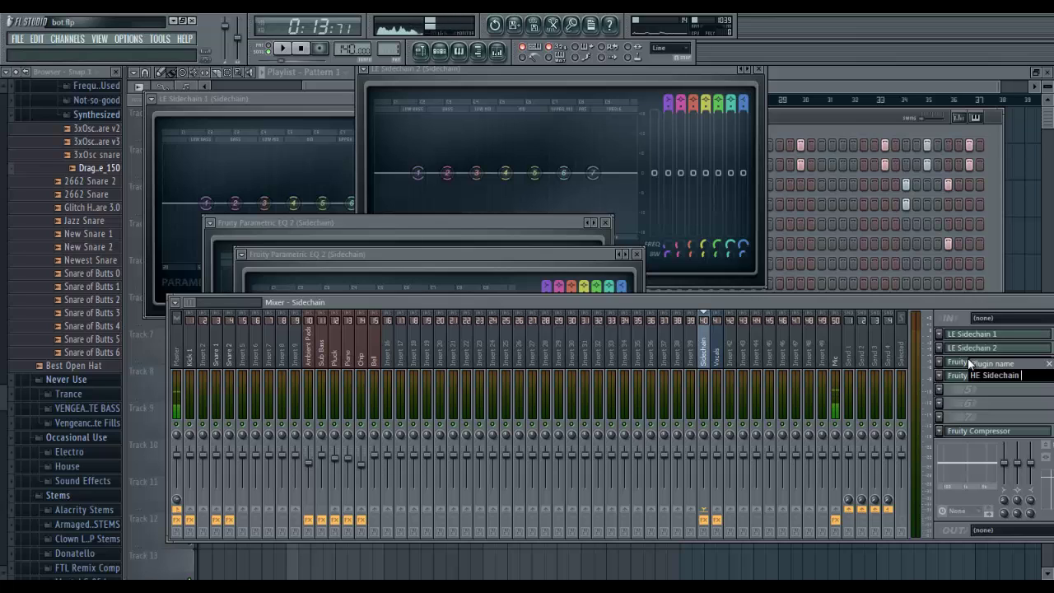
type("1")
key("Return")
key("F2")
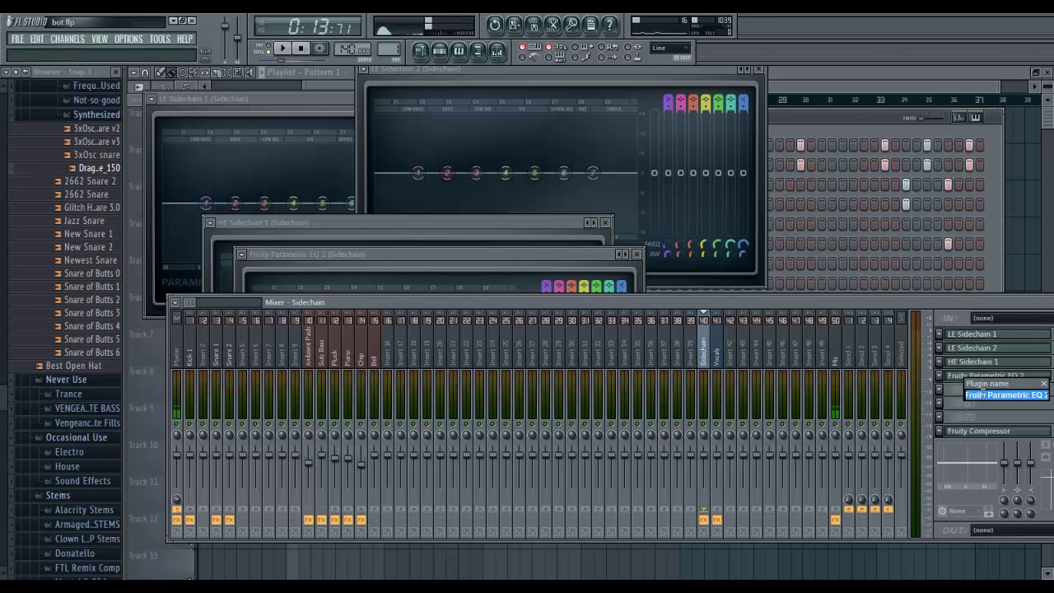
type("HE Sidechain2")
key("Return")
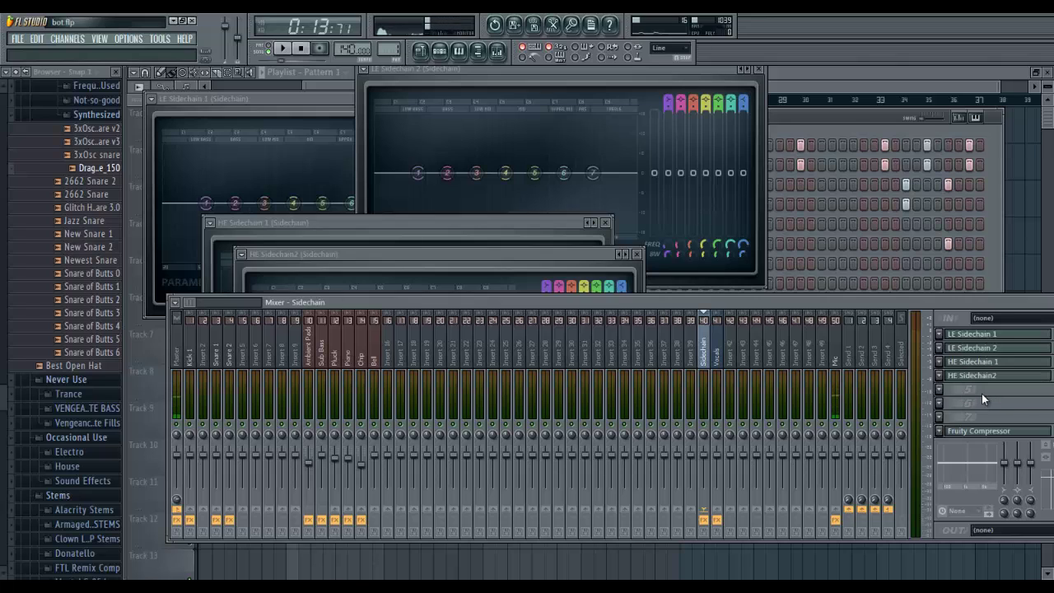
key("F2")
type("HE")
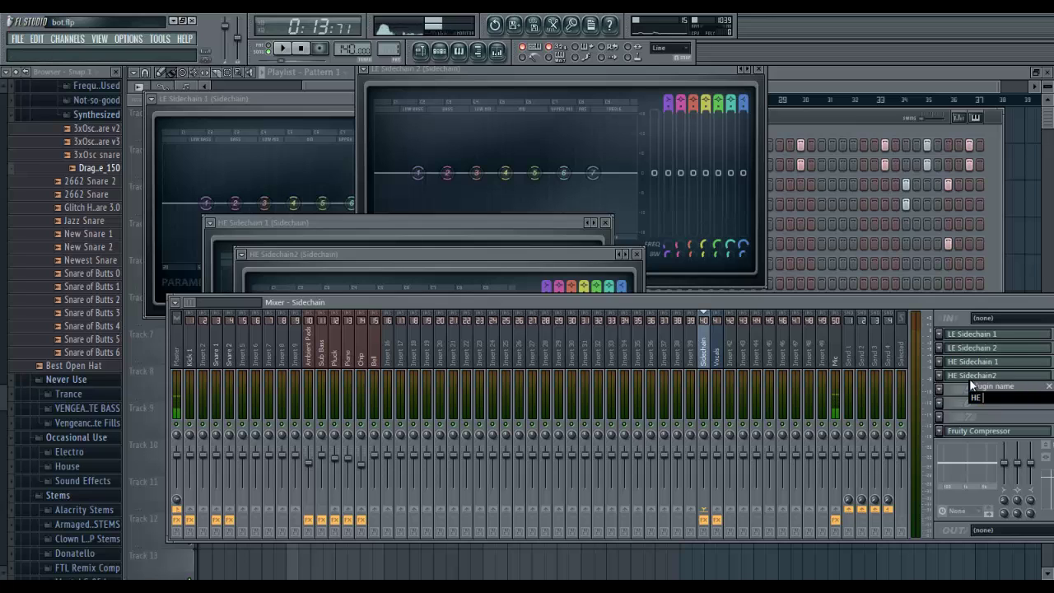
type(" Sidechain 2")
key("Return")
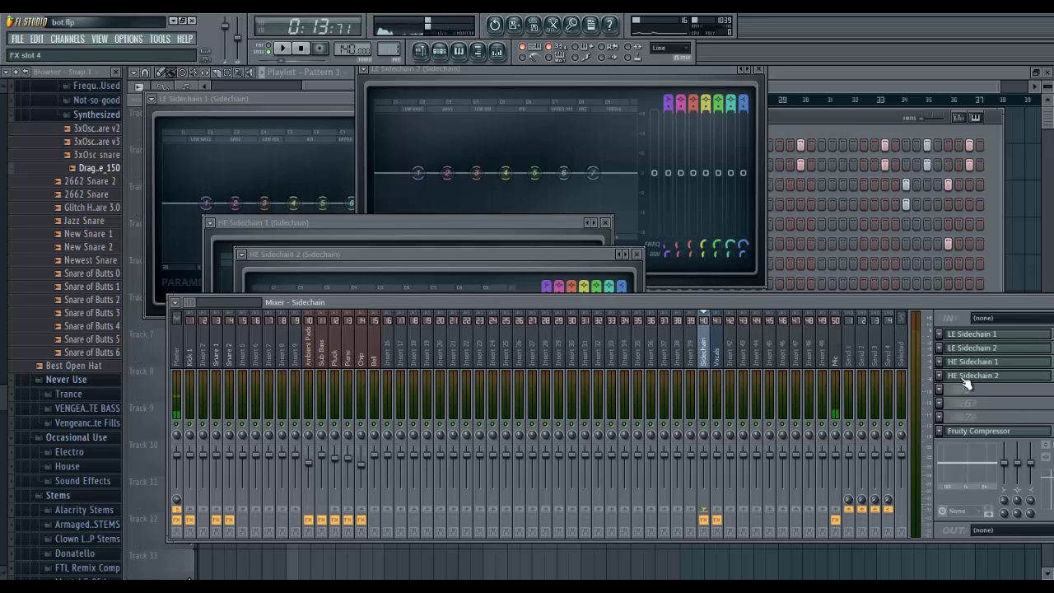
Open the LE Sidechain 1 equalizer, lower the frequencies of bands 1 to 4 with band 2 at about 57 Hz, and widen bands 1 and 2
key("F6")
left_click(998, 337)
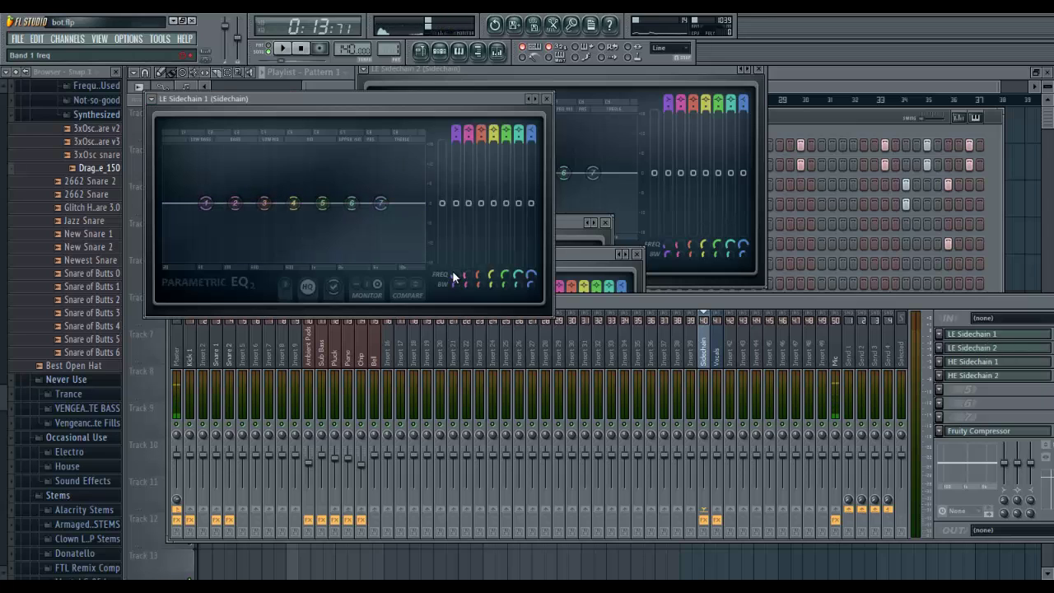
left_click_drag(452, 275, 469, 323)
left_click_drag(467, 277, 499, 299)
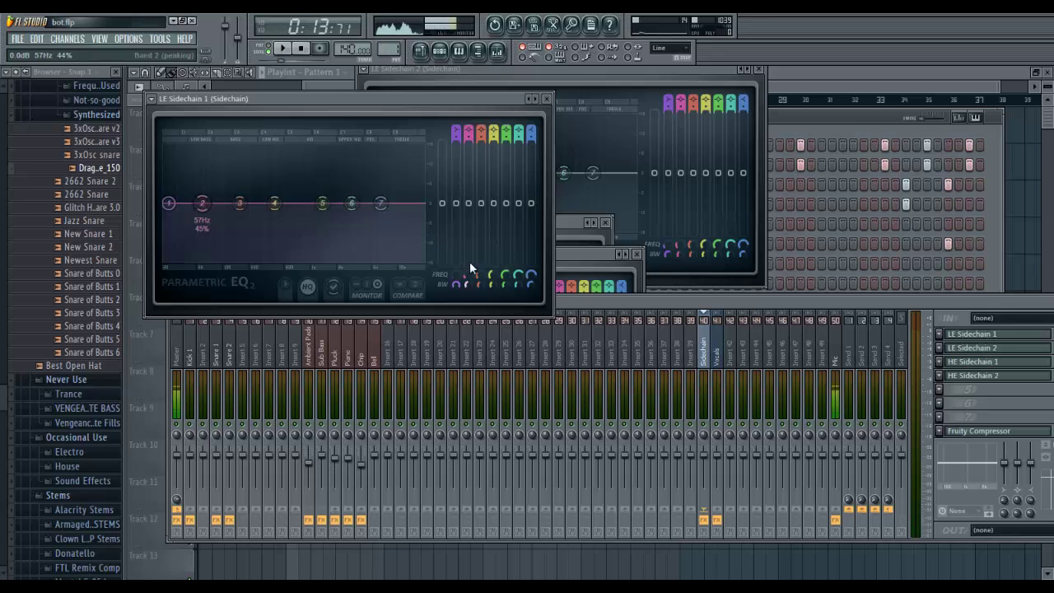
mouse_move(169, 205)
left_mouse_down()
mouse_move(178, 365)
mouse_move(171, 211)
left_mouse_up()
right_click(465, 223)
left_click(467, 223)
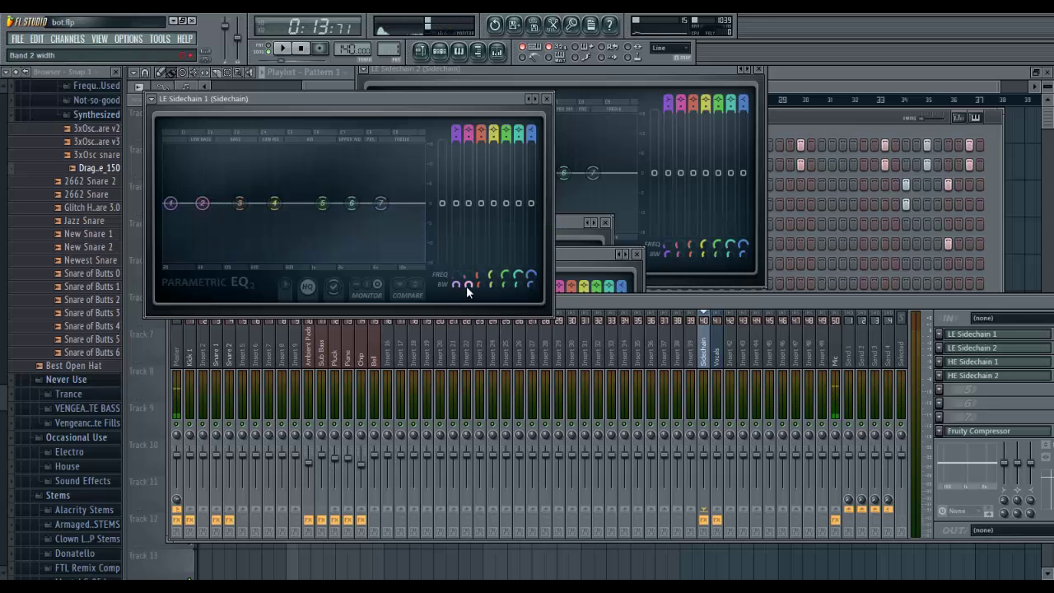
Reset band 1's level in LE Sidechain 1 and set its width to 100% and its frequency to 20 Hz
left_click_drag(169, 202, 181, 223)
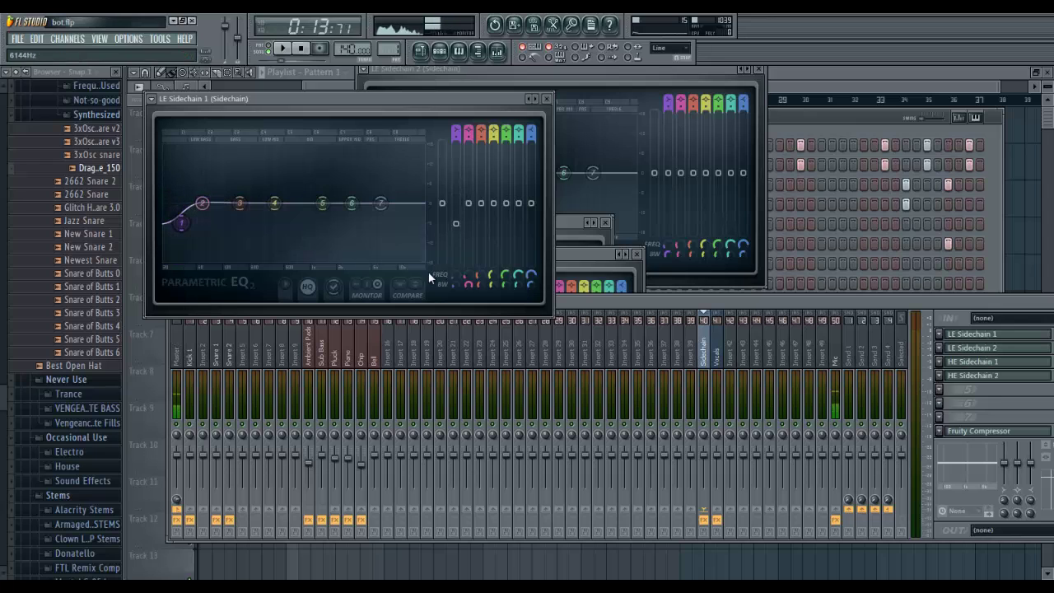
right_click(463, 238)
left_click(455, 280)
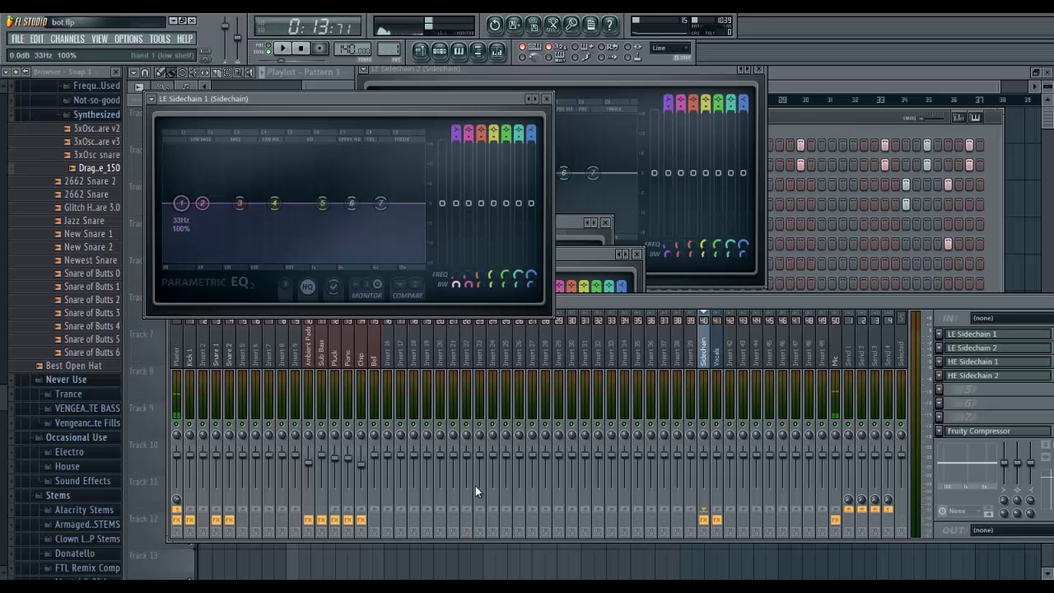
left_click_drag(457, 273, 458, 293)
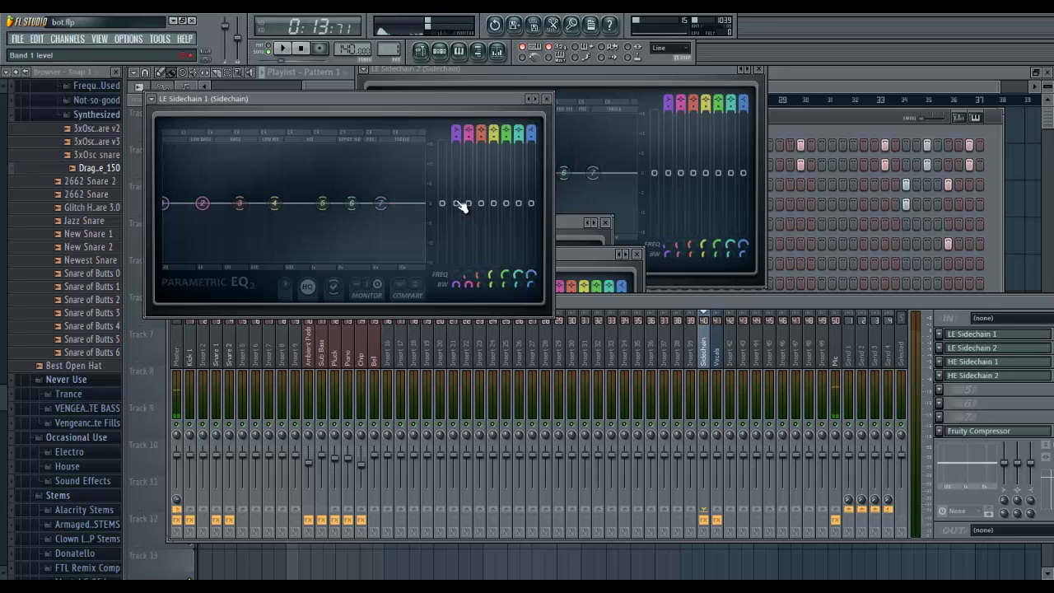
Try lowering band 1's level in LE Sidechain 1 and reset it
left_click_drag(454, 206, 457, 222)
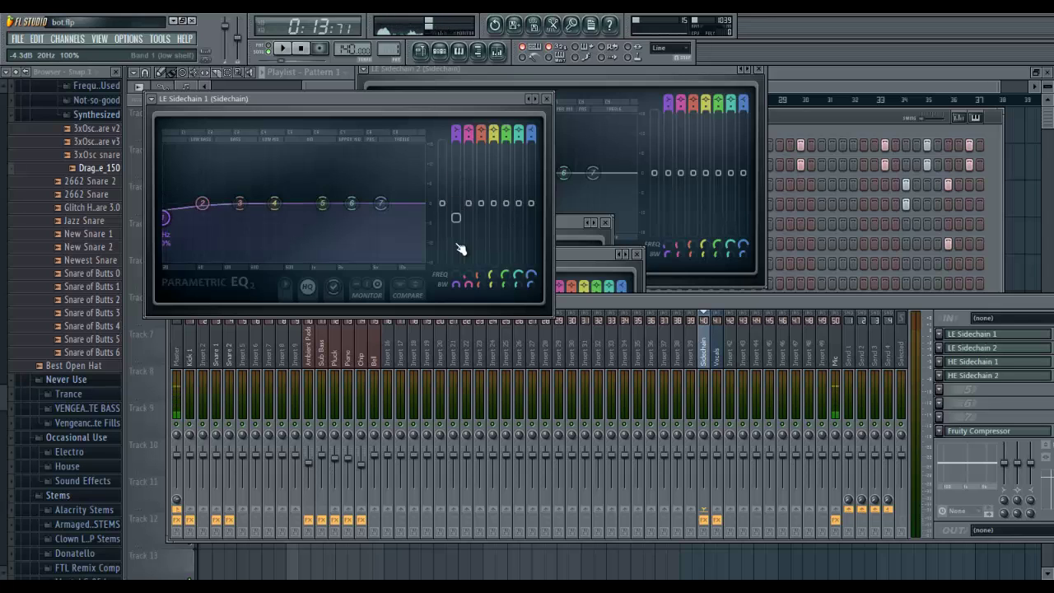
right_click(455, 206)
left_click(458, 209)
Link band 1's level in LE Sidechain 1 to the internal controller Peak ctrl (LE Sidechain) - Peak+LFO
right_click(455, 203)
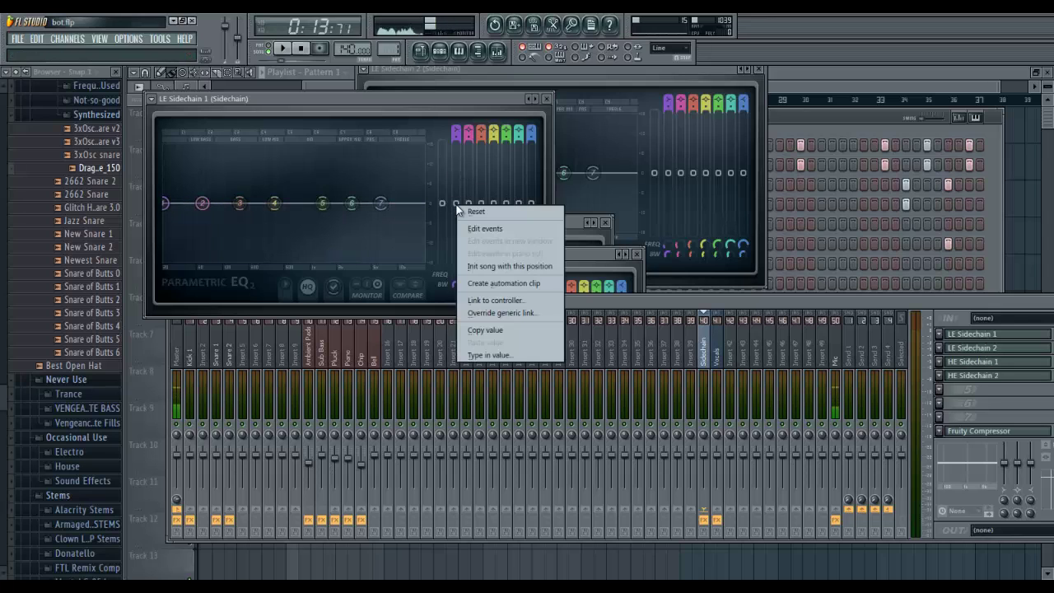
right_click(452, 201)
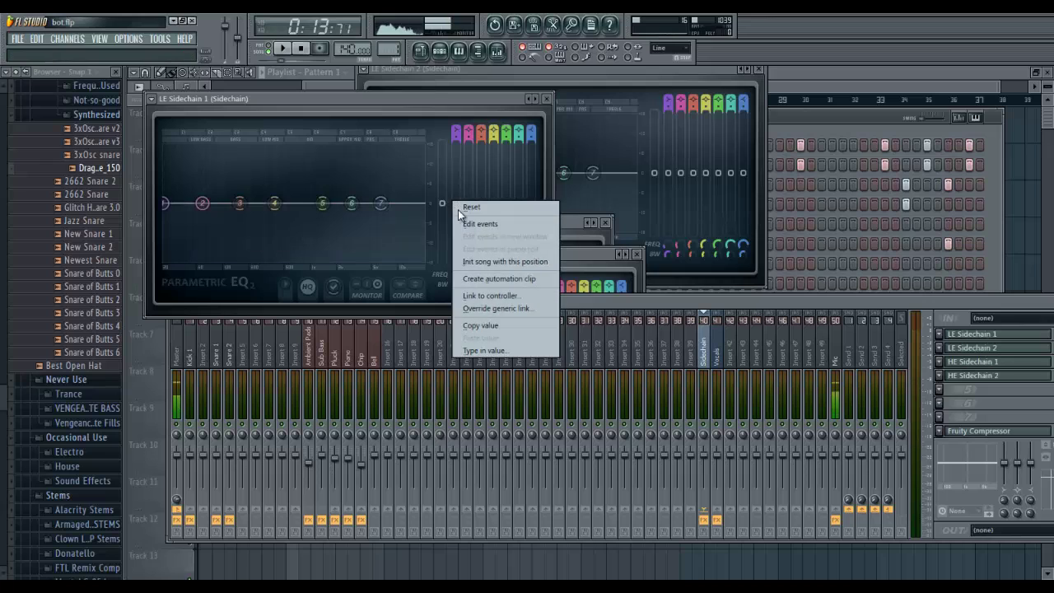
left_click(478, 296)
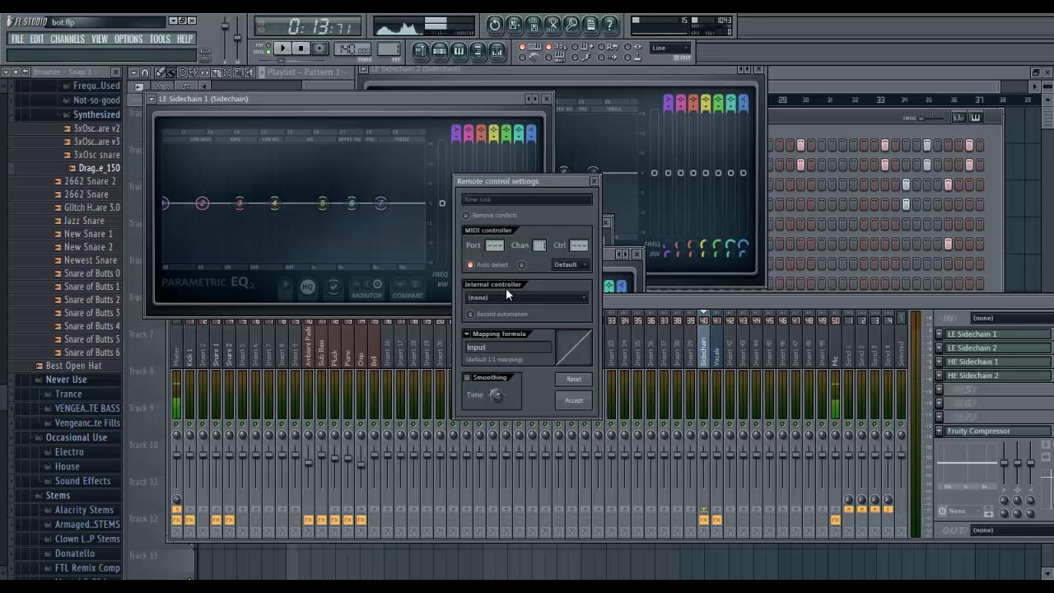
left_click_drag(475, 187, 379, 153)
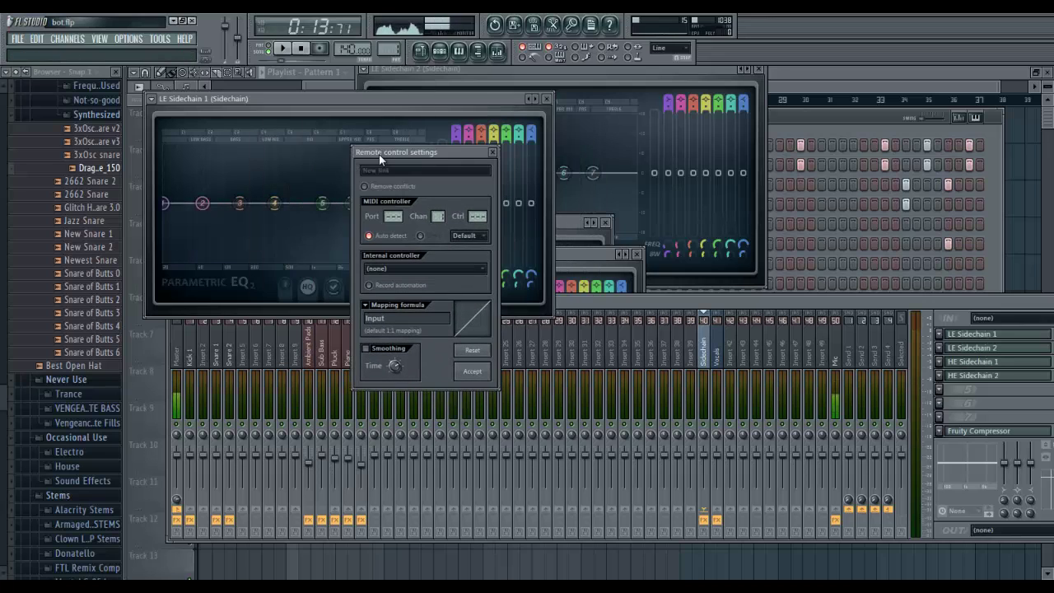
left_click(384, 273)
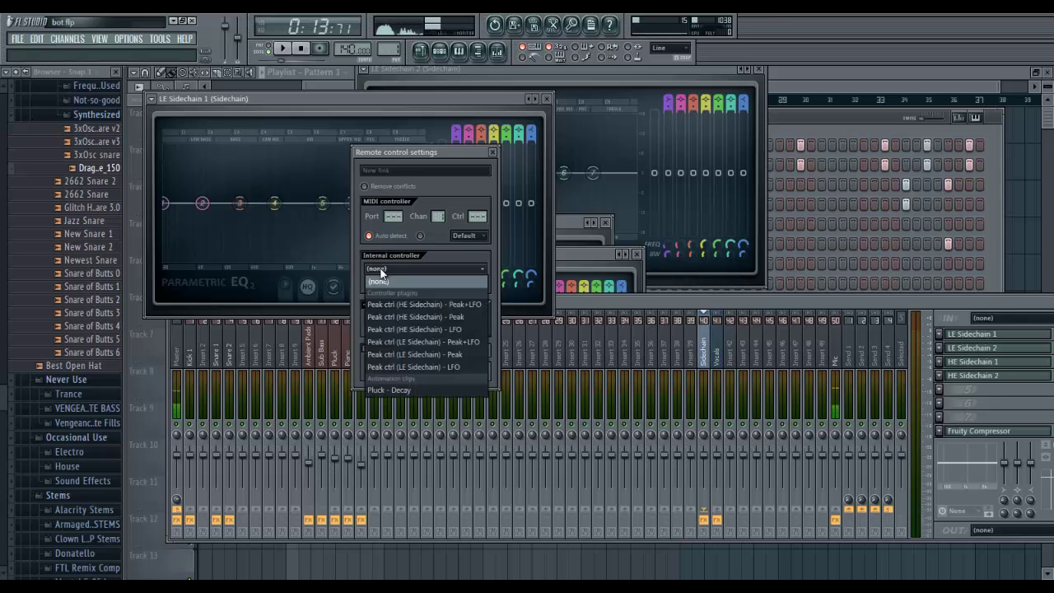
left_click(366, 259)
left_click(397, 270)
left_click(390, 265)
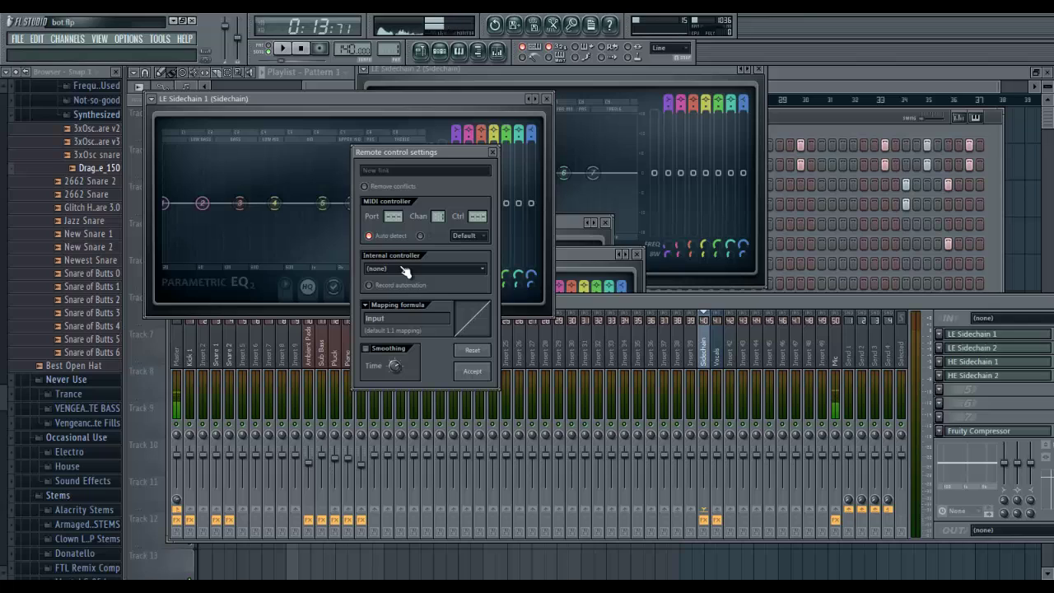
left_click(403, 270)
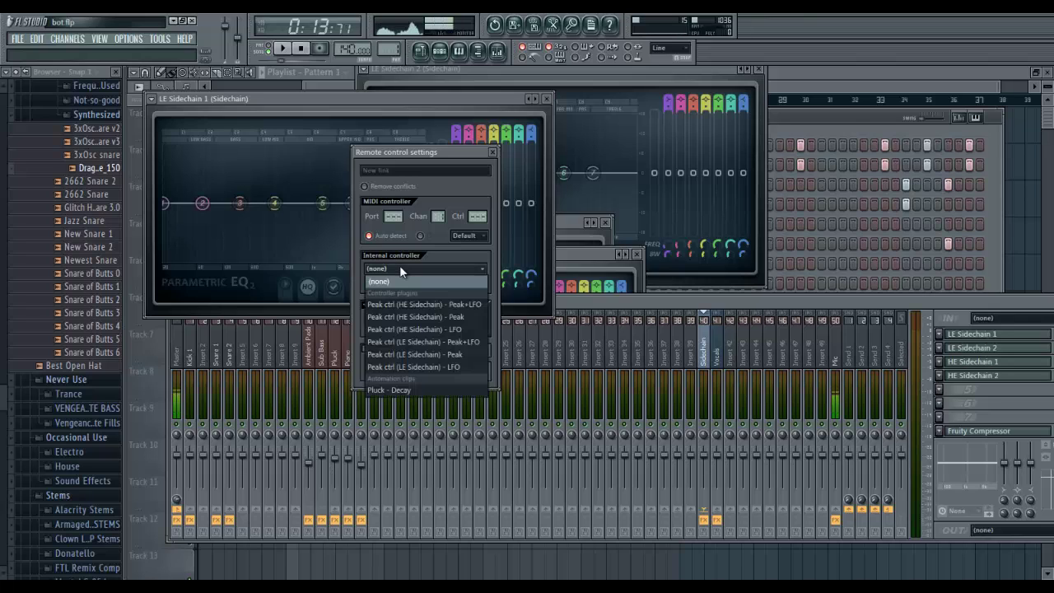
left_click(452, 338)
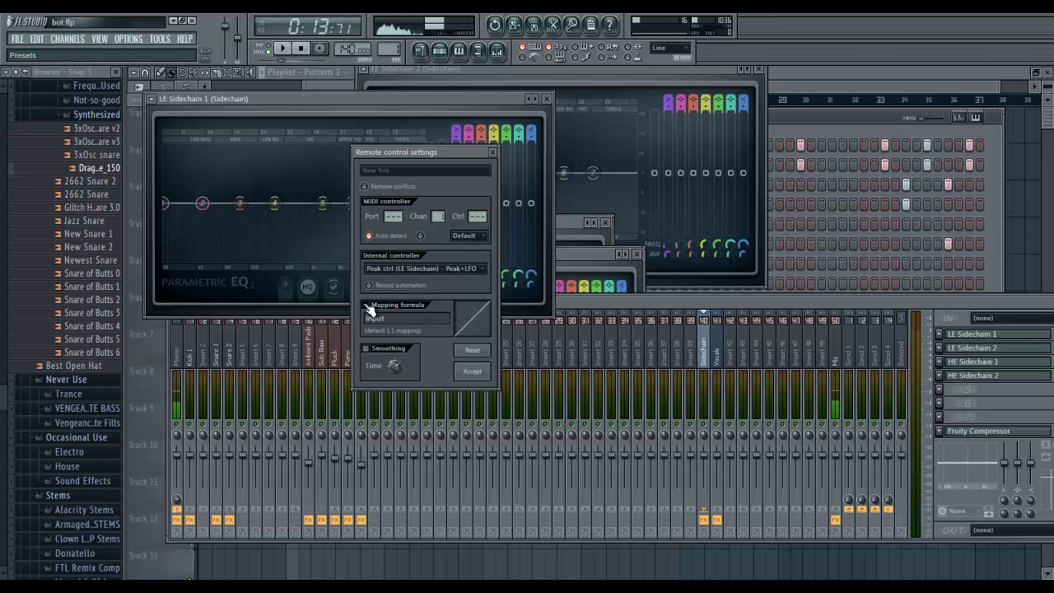
Enable Record automation and the Inverted mapping formula for band 1's level link in LE Sidechain 1, and accept the link
left_click_drag(387, 153, 397, 116)
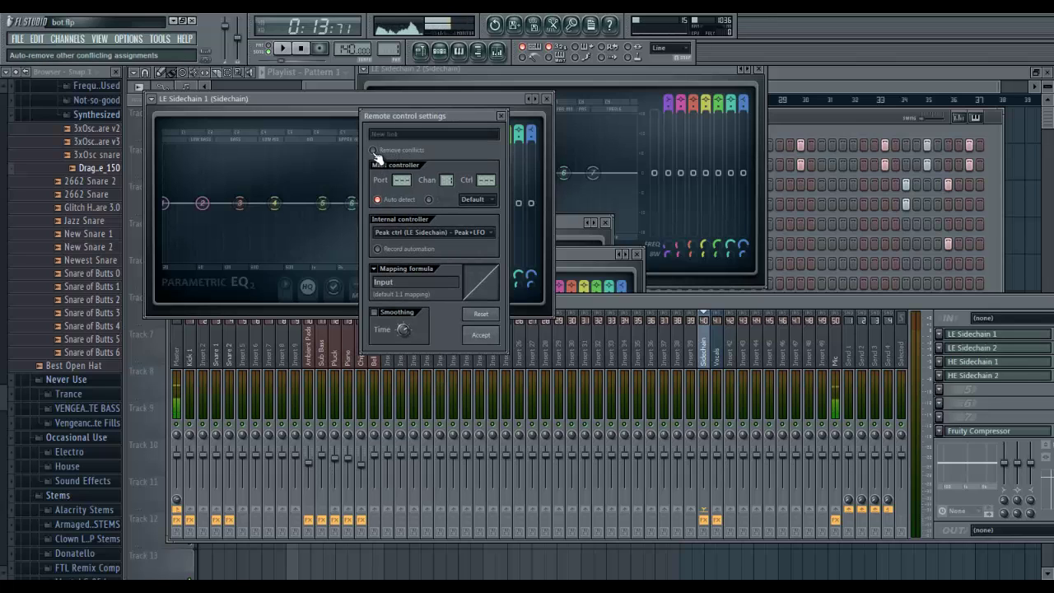
left_click(374, 152)
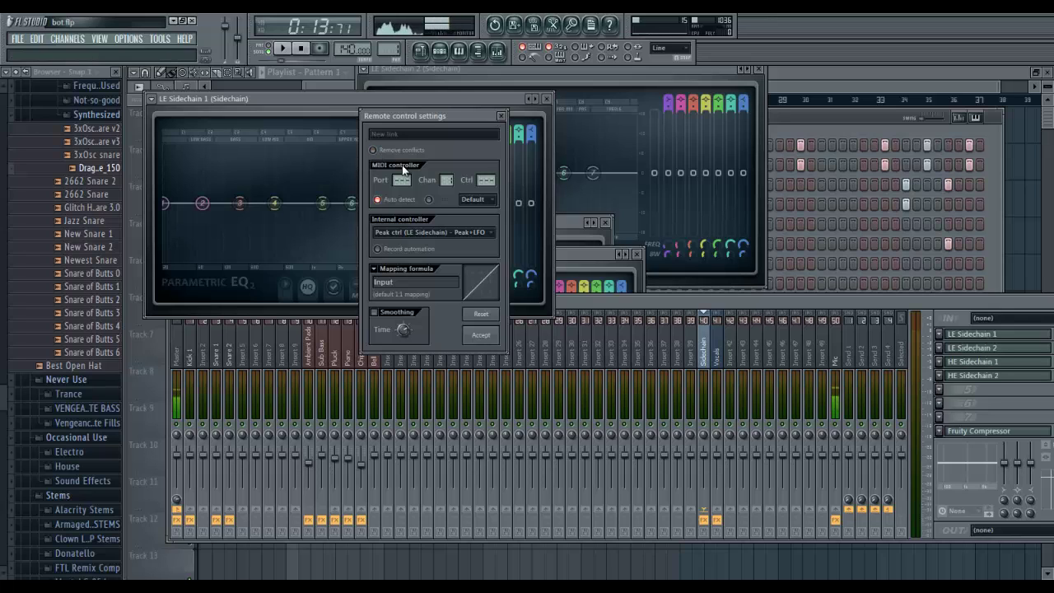
left_click(375, 271)
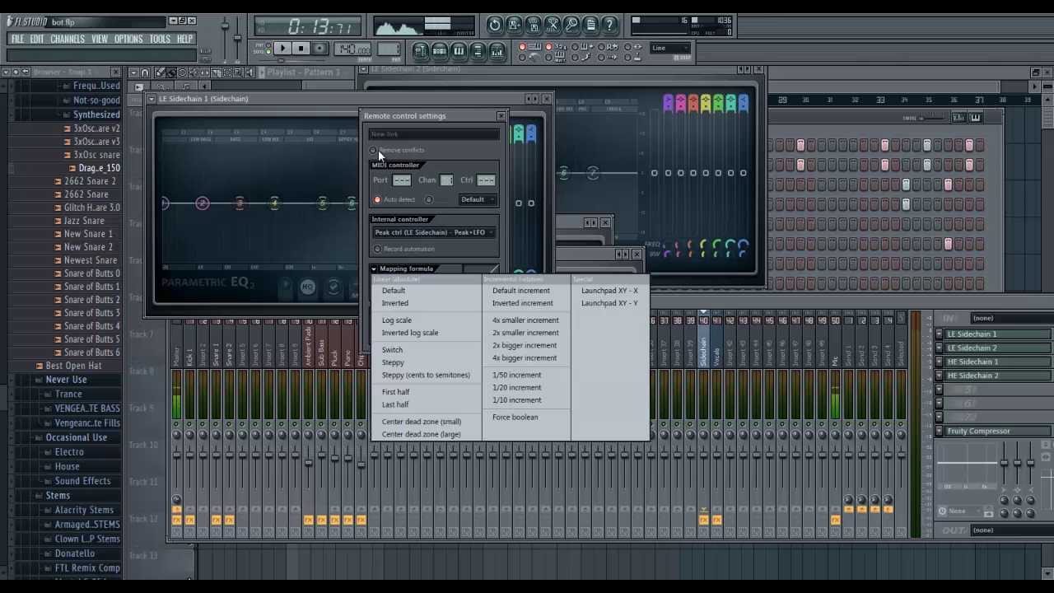
left_click(401, 306)
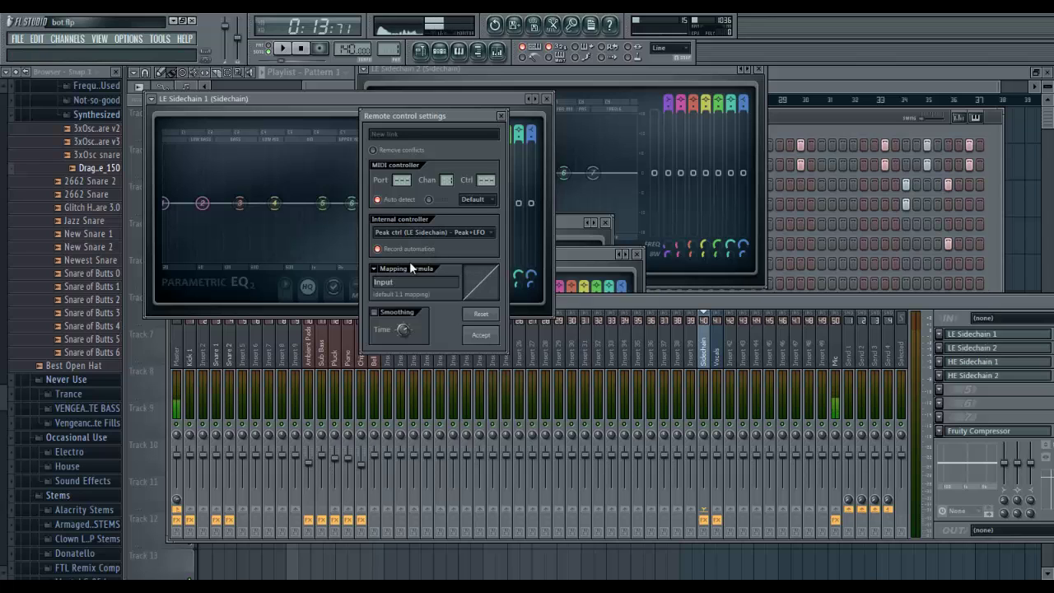
left_click(376, 271)
left_click(396, 304)
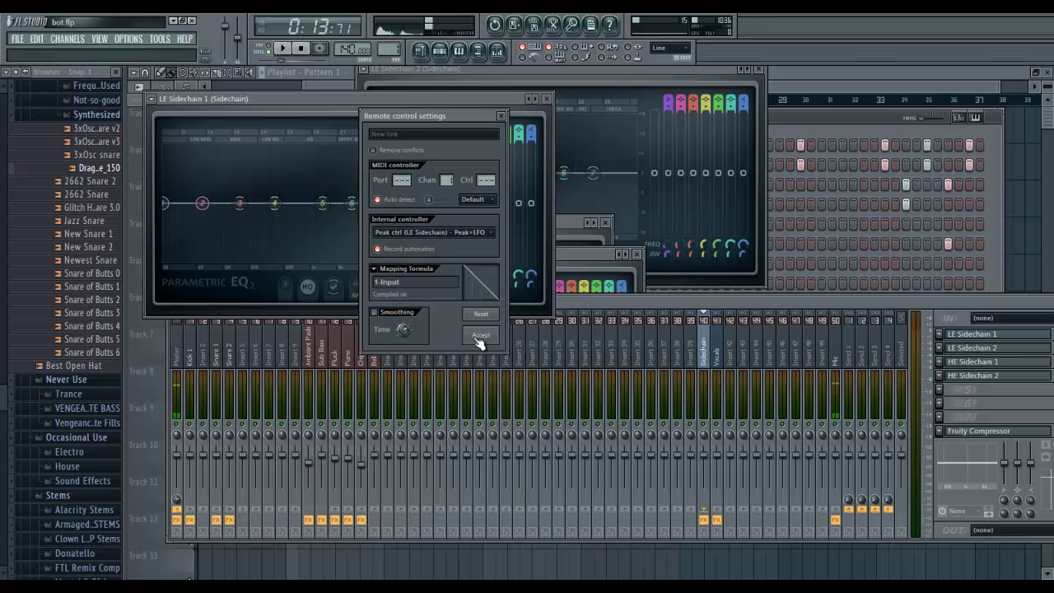
left_click(479, 337)
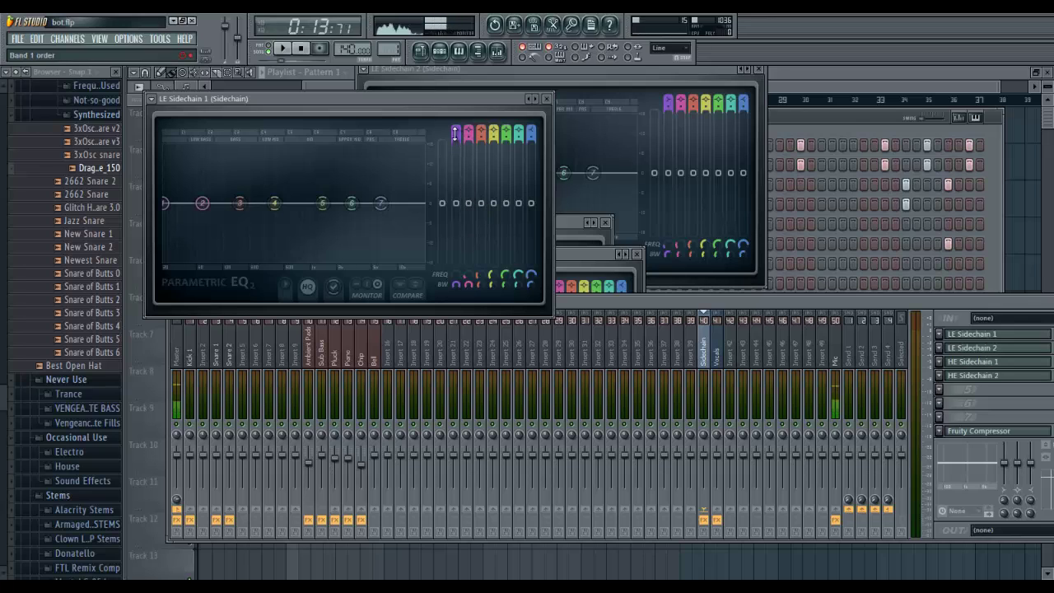
Link band 2's level in LE Sidechain 1 to Peak ctrl (LE Sidechain) - Peak+LFO with the Inverted mapping formula
right_click(470, 207)
left_click(497, 294)
left_click(498, 297)
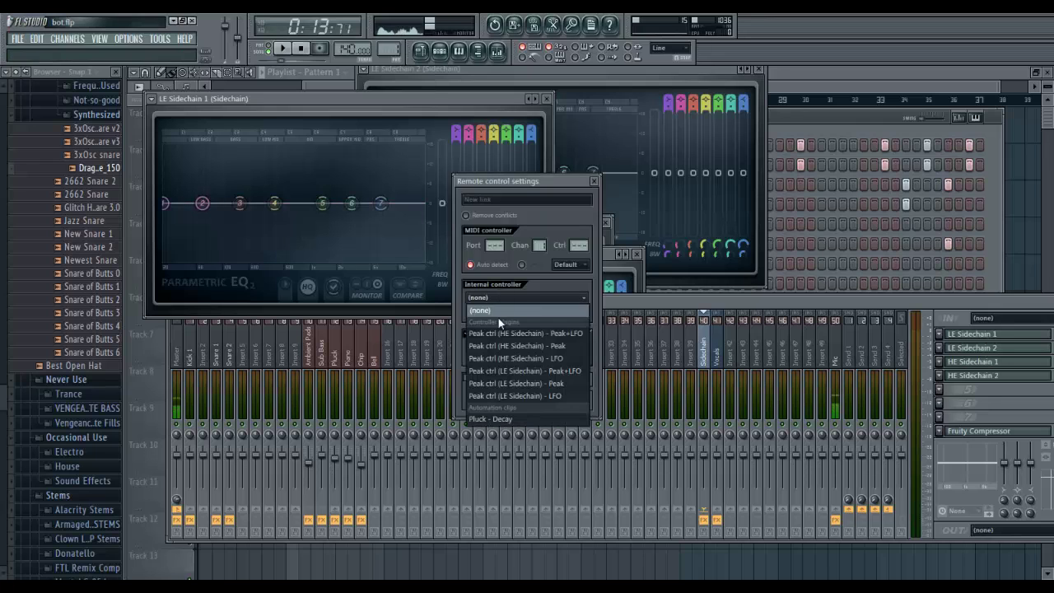
left_click(495, 368)
left_click(466, 333)
left_click(479, 354)
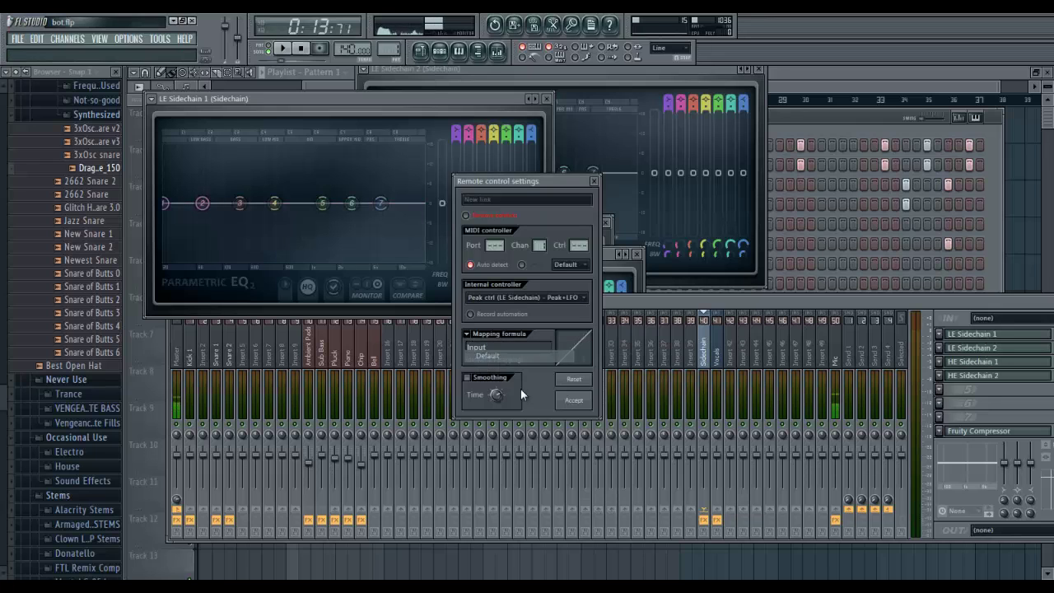
left_click(468, 335)
left_click(478, 369)
left_click(565, 394)
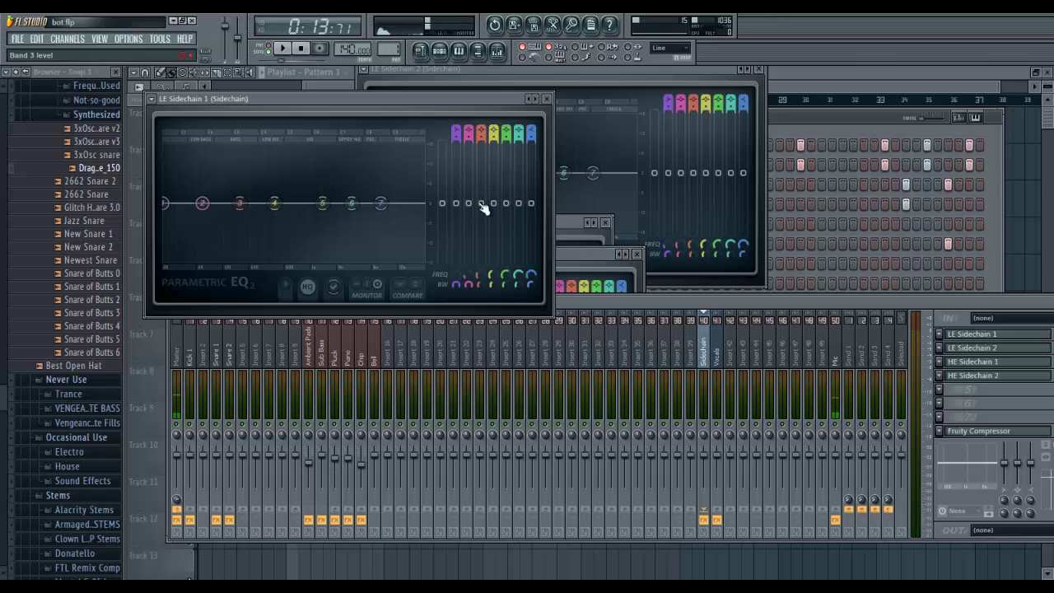
Link band 3's level in LE Sidechain 1 to Peak ctrl (LE Sidechain) - Peak+LFO with the Inverted mapping formula
right_click(481, 206)
left_click(499, 301)
left_click(503, 296)
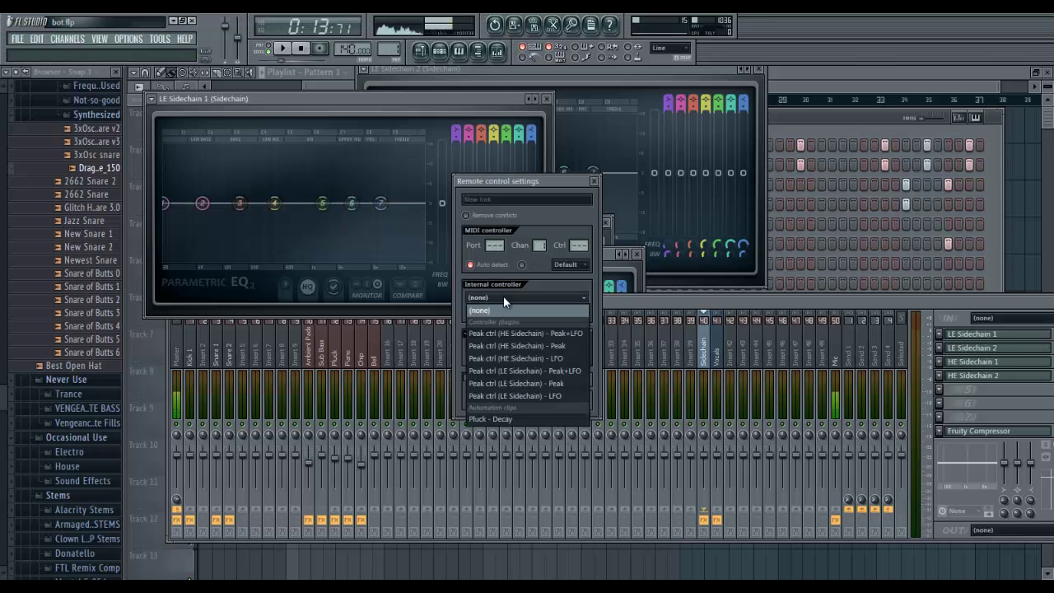
left_click(504, 369)
left_click(465, 335)
left_click(479, 366)
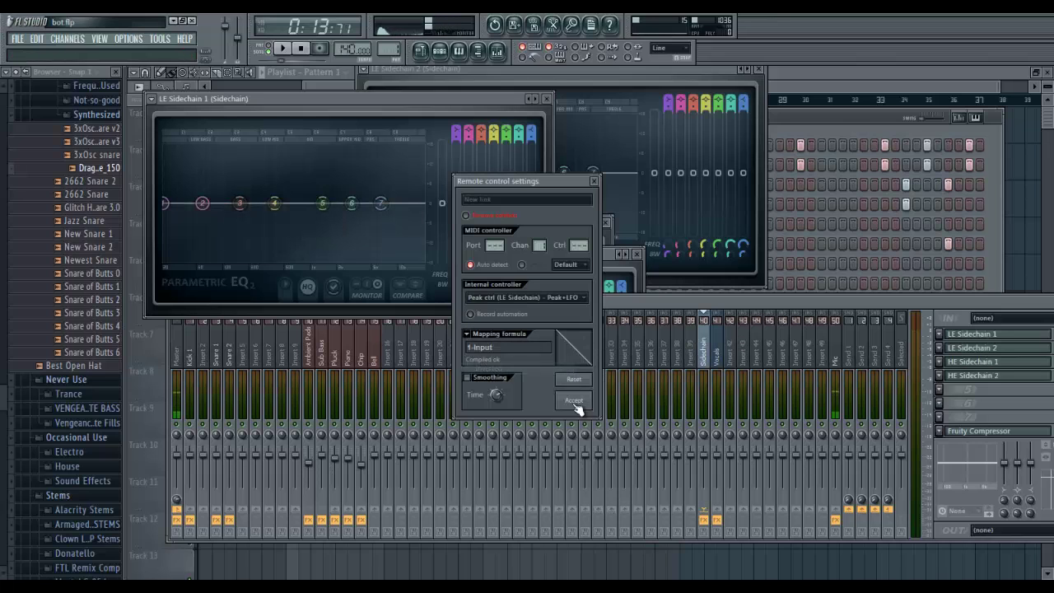
left_click(574, 400)
Link band 4's level in LE Sidechain 1 to Peak ctrl (LE Sidechain) - Peak+LFO with the Inverted mapping formula
right_click(493, 207)
left_click(508, 299)
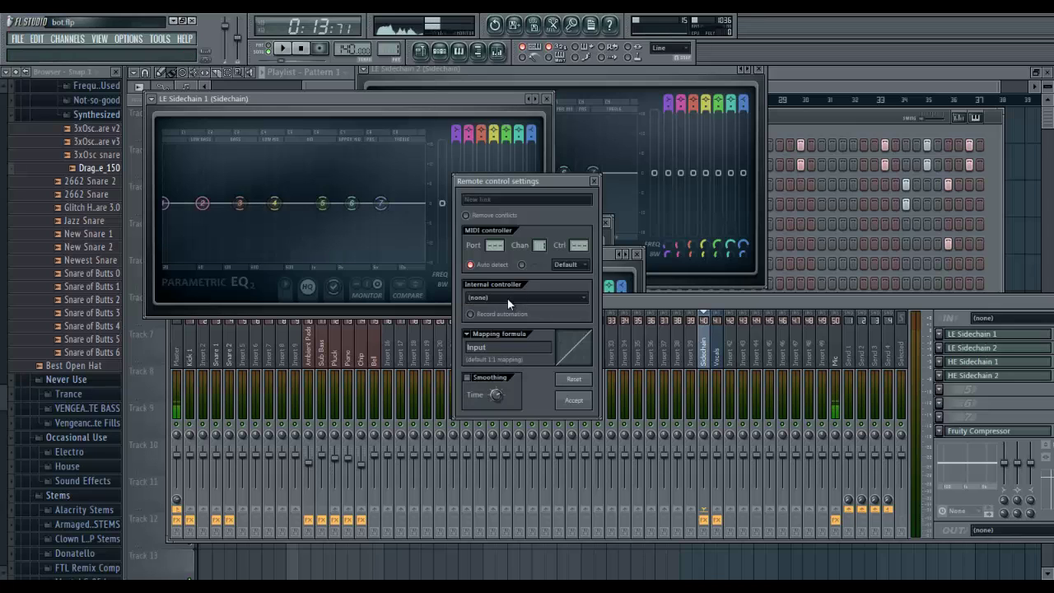
left_click(503, 296)
left_click(504, 369)
left_click(465, 335)
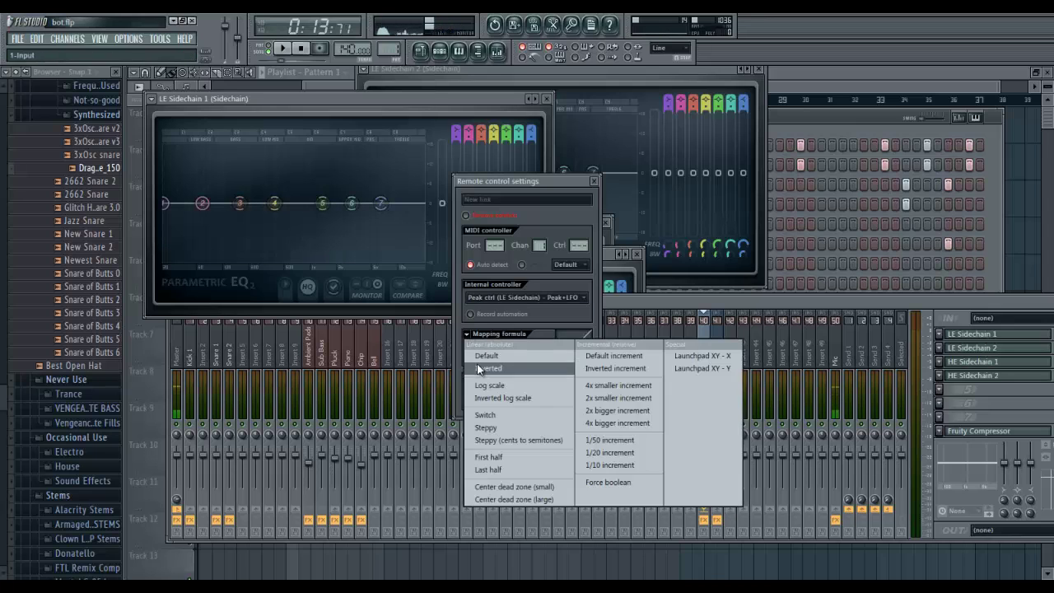
left_click(477, 363)
left_click(567, 399)
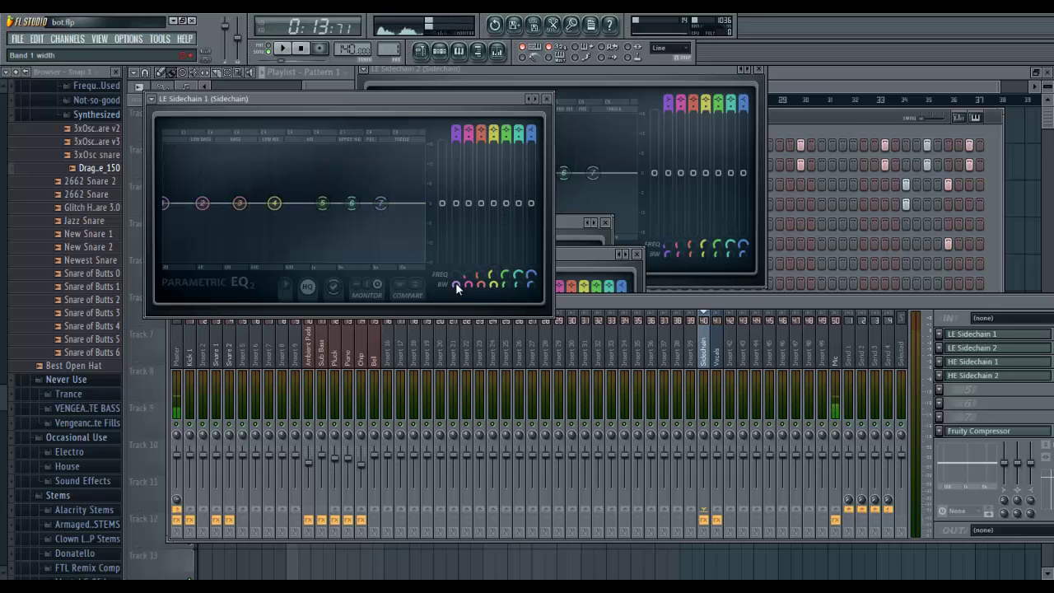
Preview the song and add the missing LE Sidechain step under Kick 1's second hit in Pattern 1
key("space")
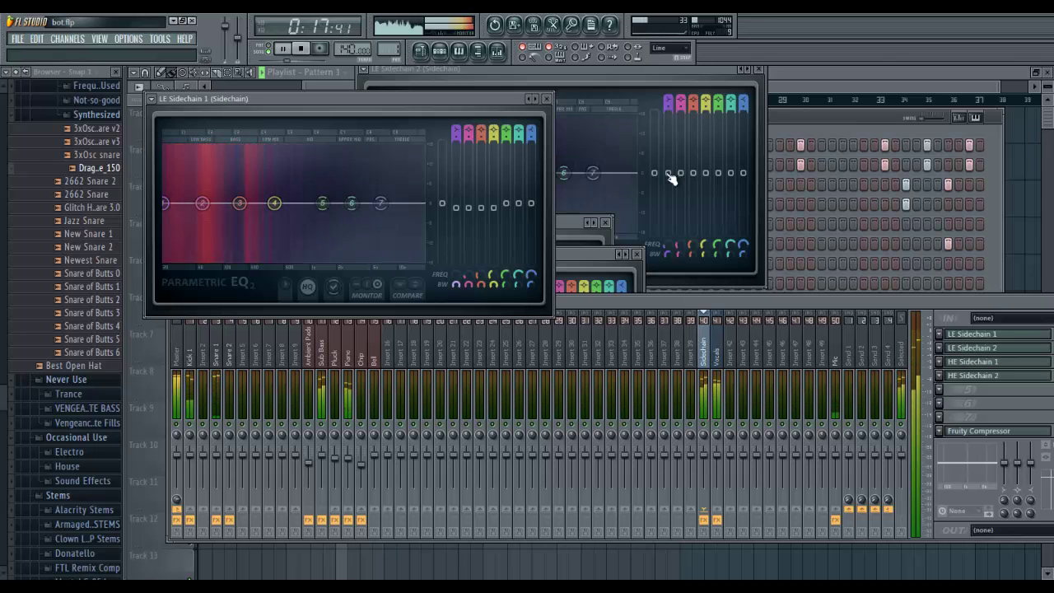
key("space")
left_click(816, 120)
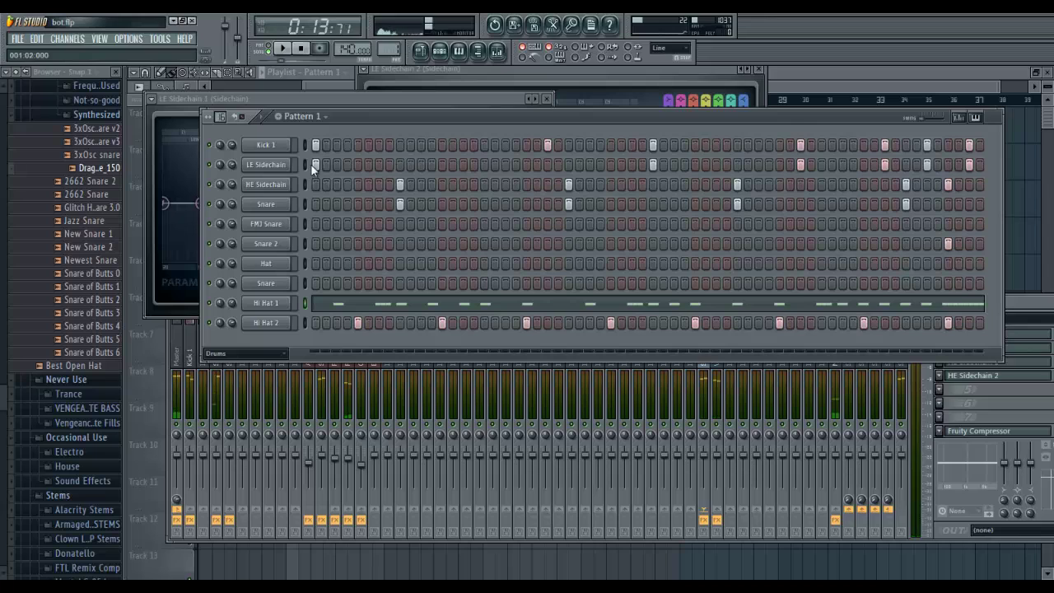
left_click(280, 150)
key("space")
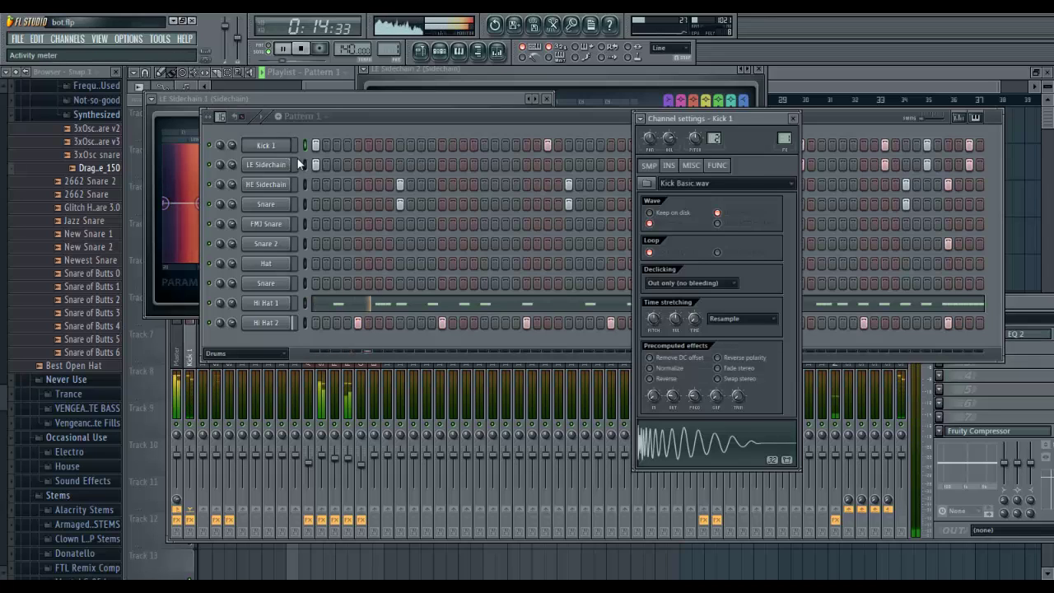
left_click(547, 166)
key("space")
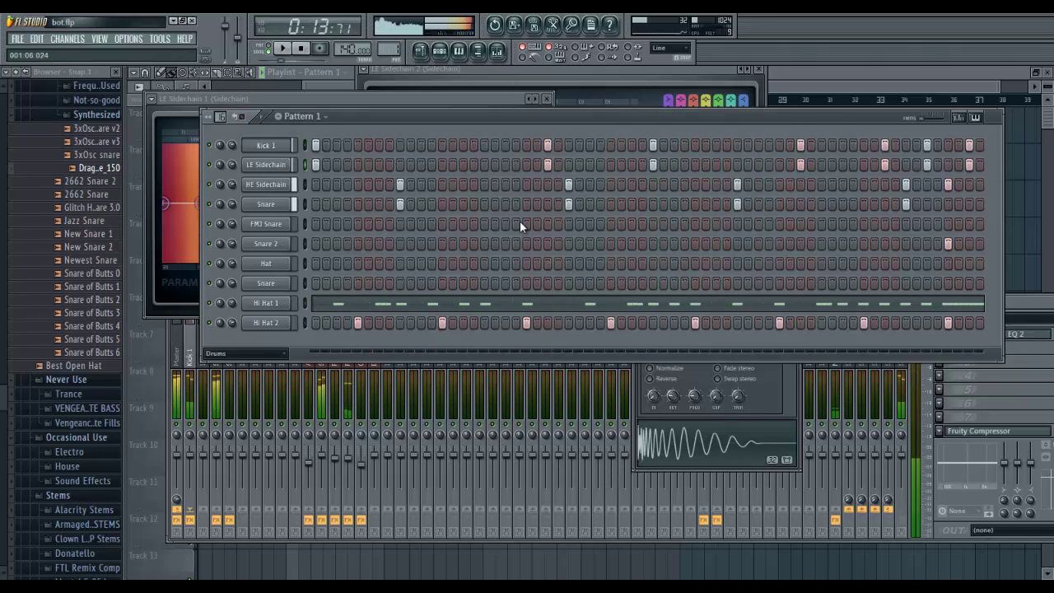
Open LE Sidechain 2 on the Sidechain mixer track, lower the frequencies of bands 1 to 4 with band 4 at about 340 Hz, and widen them
left_click(198, 366)
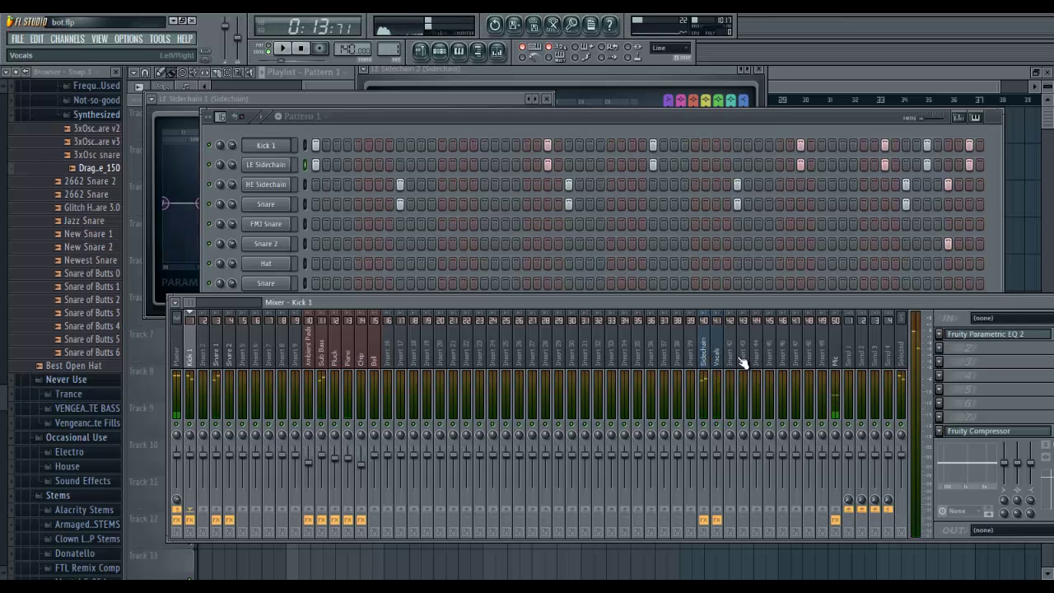
left_click_drag(183, 304, 203, 302)
left_click(573, 358)
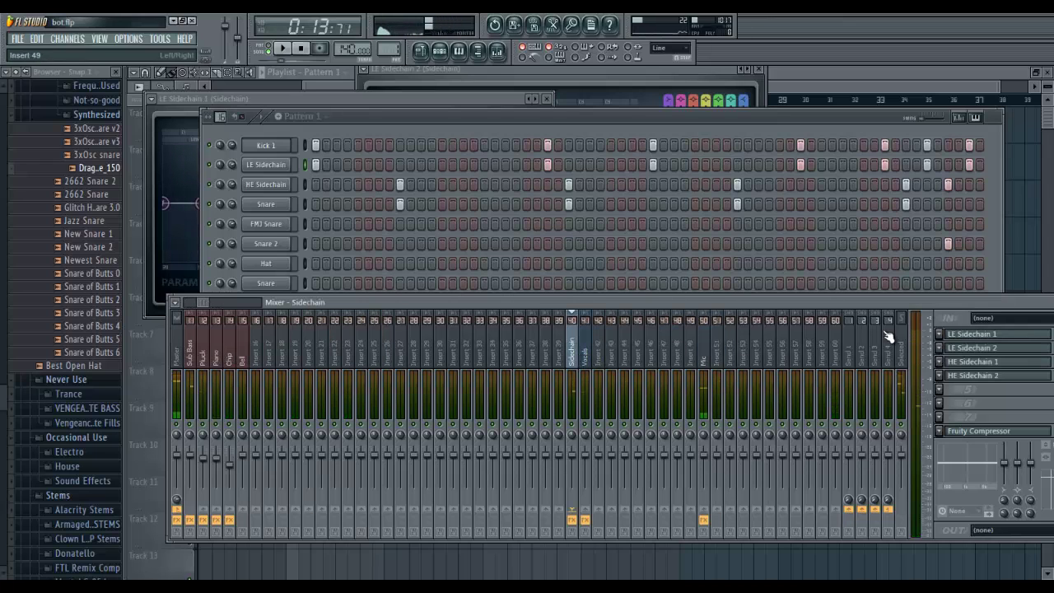
left_click(969, 334)
left_click(965, 347)
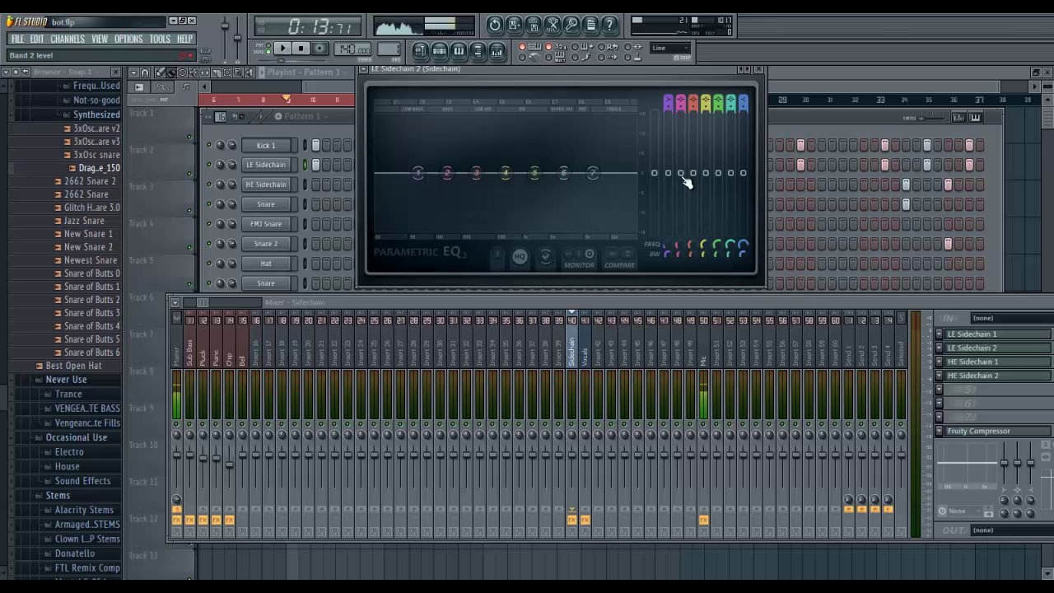
left_click_drag(666, 246, 702, 116)
mouse_move(692, 254)
left_mouse_down()
mouse_move(709, 148)
mouse_move(707, 248)
left_mouse_up()
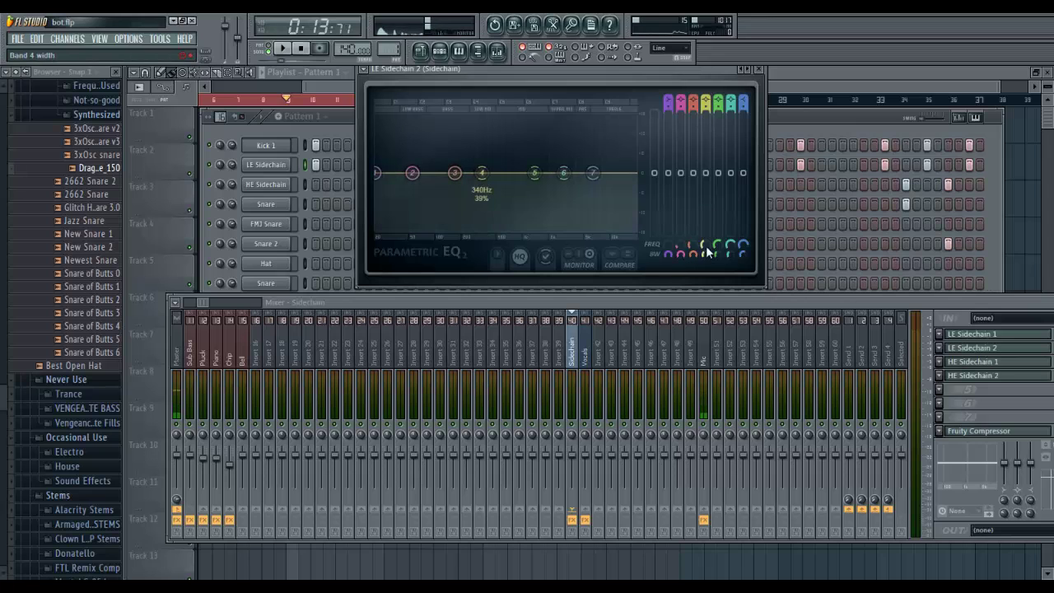
Link band 1's level in LE Sidechain 2 to Peak ctrl (LE Sidechain) - Peak+LFO with the Inverted mapping formula
right_click(672, 179)
left_click(684, 264)
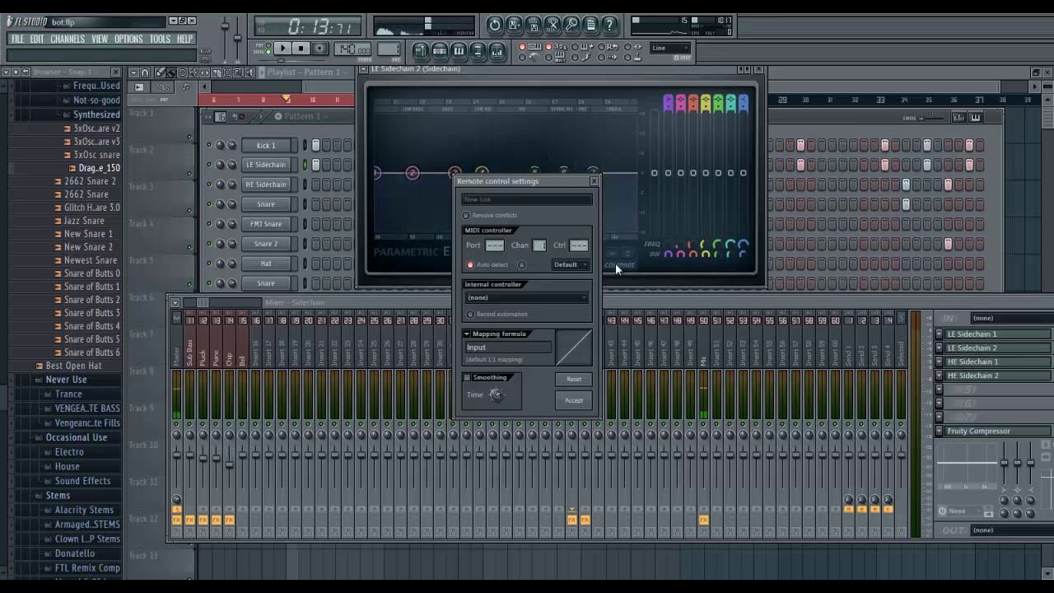
left_click(527, 297)
left_click(506, 373)
left_click(465, 334)
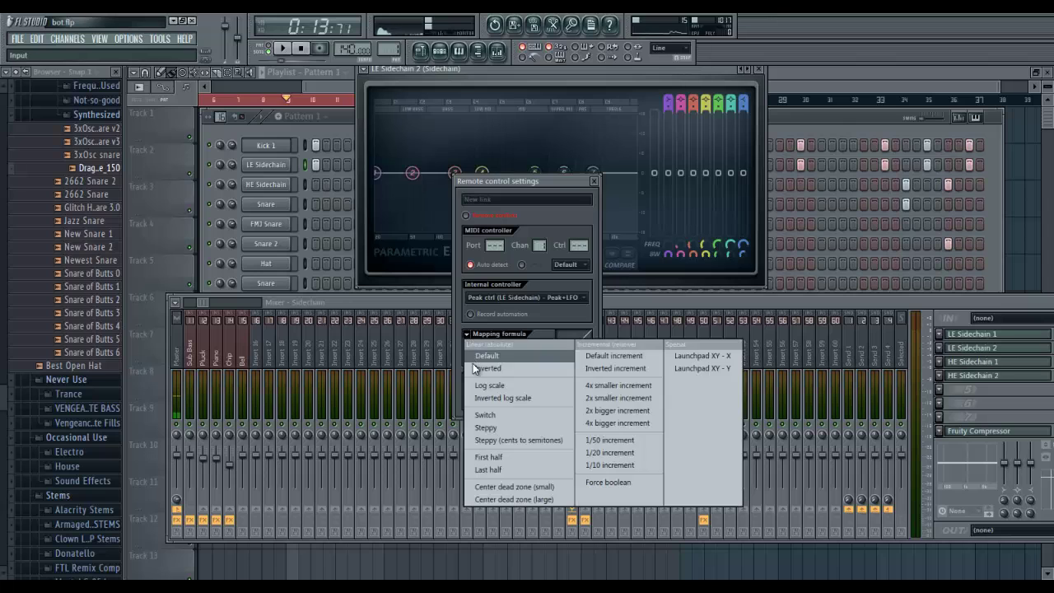
left_click(475, 366)
left_click(573, 399)
Link band 2's level in LE Sidechain 2 to Peak ctrl (LE Sidechain) - Peak+LFO with the Inverted mapping formula
right_click(679, 175)
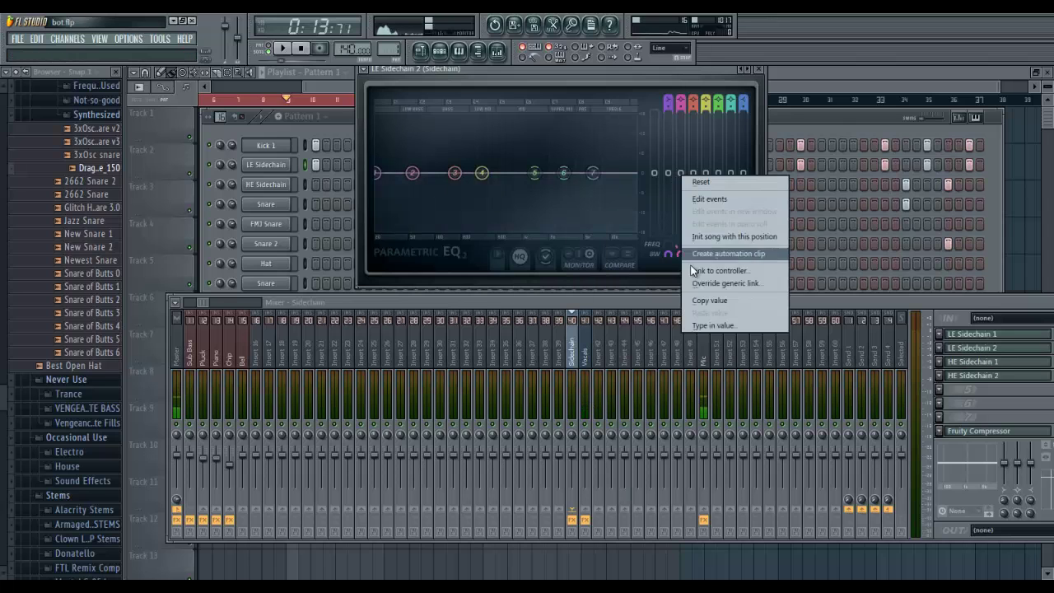
left_click(694, 262)
left_click(535, 298)
left_click(508, 372)
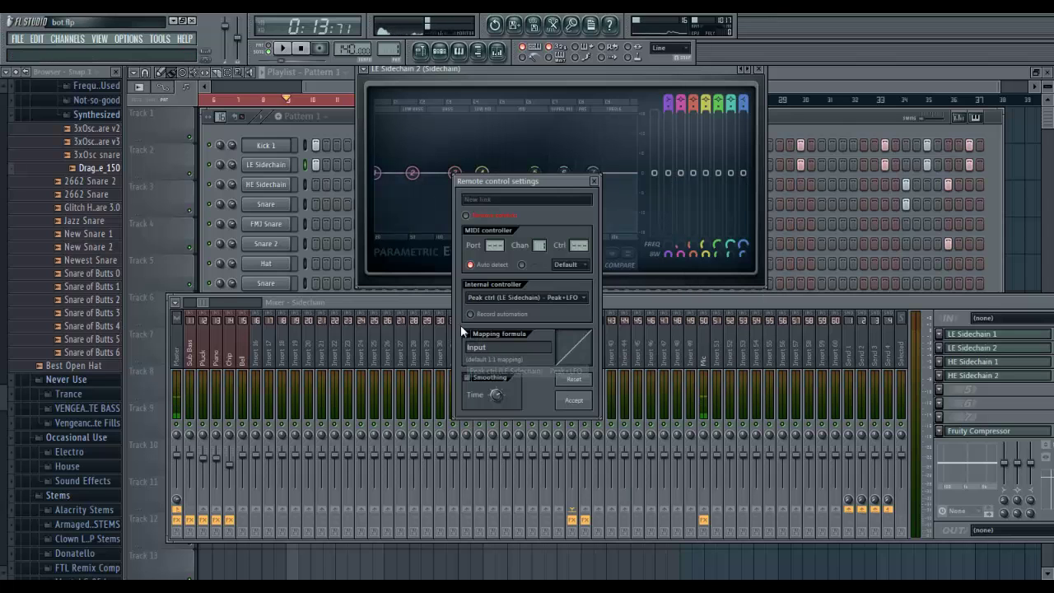
left_click(465, 333)
left_click(484, 369)
left_click(573, 399)
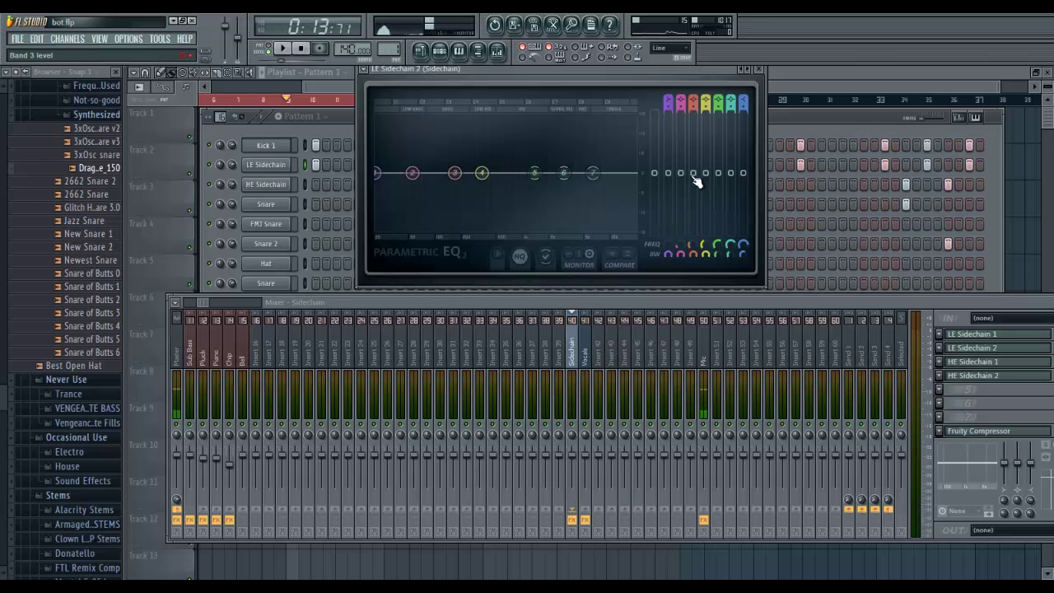
Link band 3's level in LE Sidechain 2 to Peak ctrl (LE Sidechain) - Peak+LFO with the Inverted mapping formula
right_click(692, 176)
left_click(704, 272)
left_click(531, 297)
left_click(498, 371)
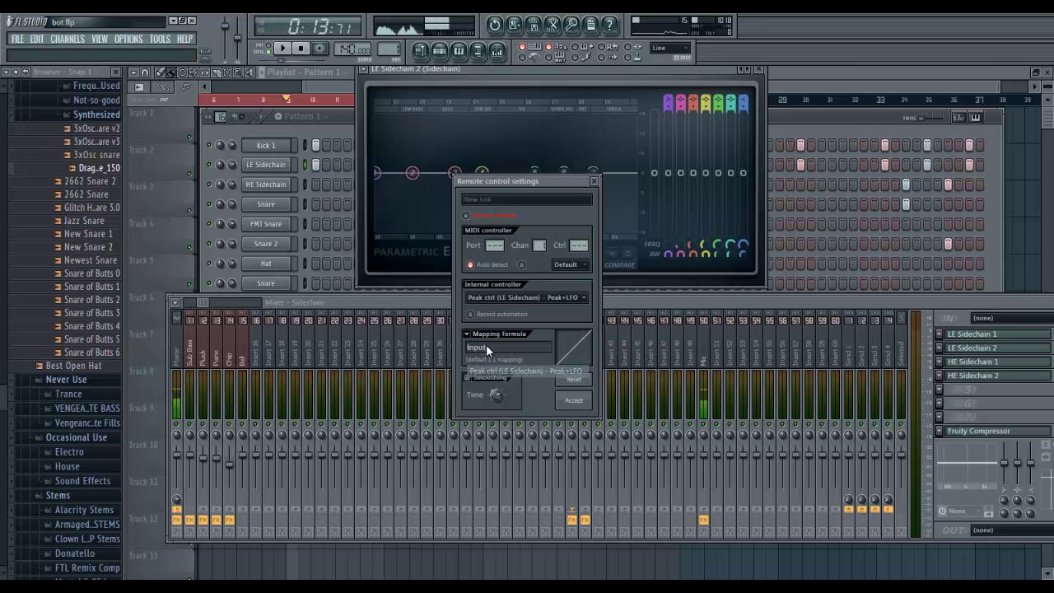
left_click(466, 333)
left_click(481, 368)
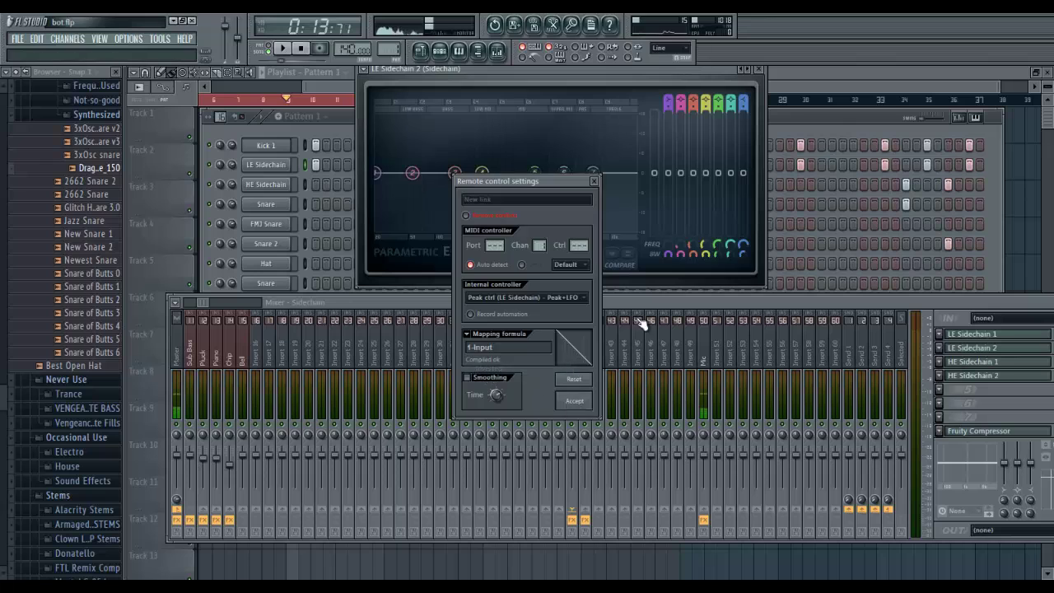
left_click(573, 399)
Link band 4's level in LE Sidechain 2 to Peak ctrl (LE Sidechain) - Peak+LFO with the Inverted mapping formula
right_click(705, 174)
left_click(744, 268)
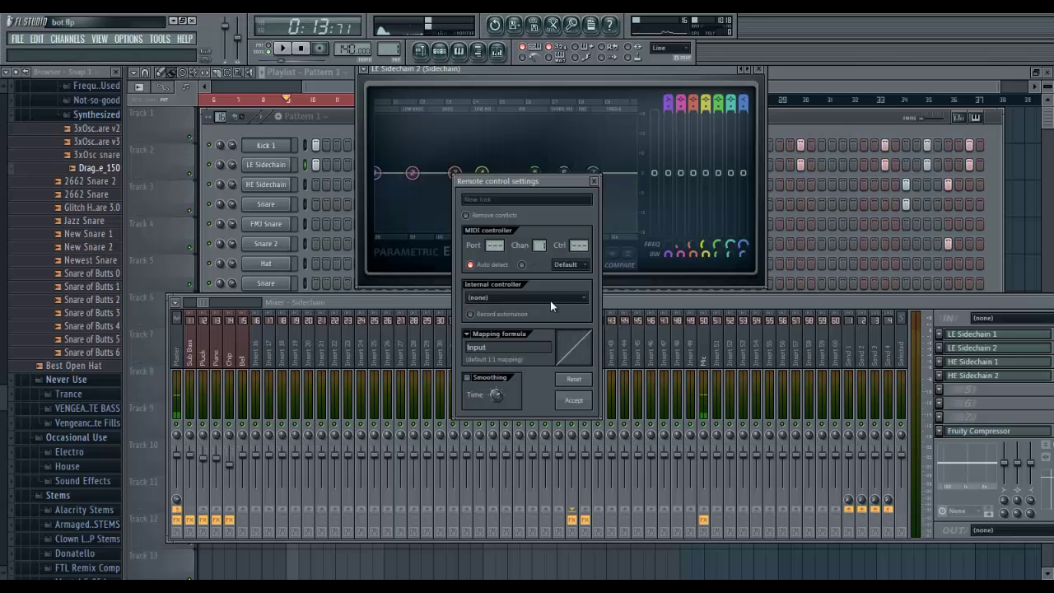
left_click(547, 297)
left_click(502, 374)
left_click(466, 334)
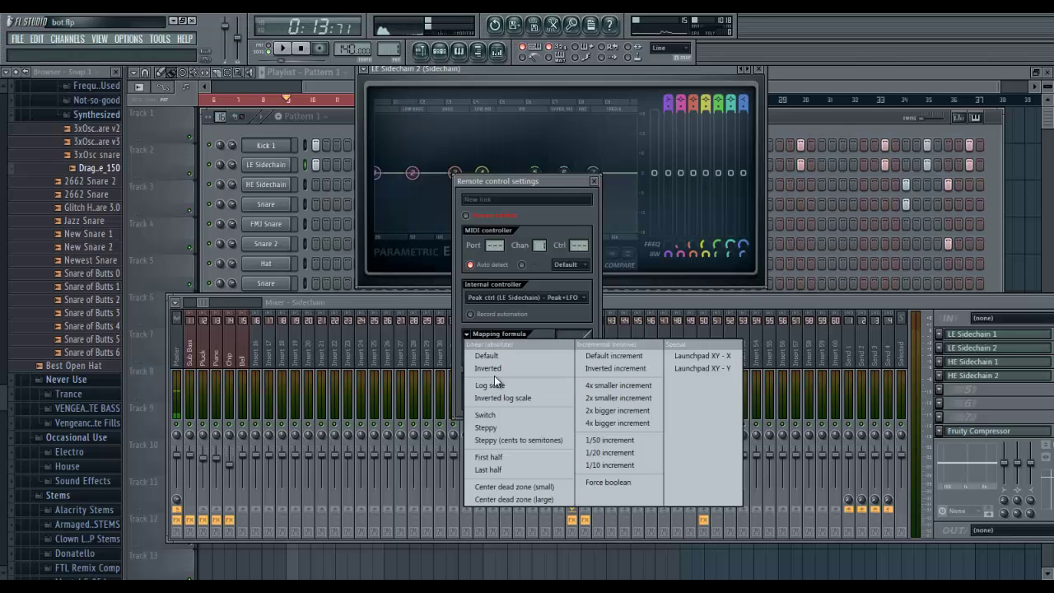
left_click(494, 376)
left_click(573, 400)
Open the LE Sidechain mixer track's Fruity Peak Controller, place it beside the LE Sidechain 2 equalizer, and preview the song
left_click_drag(496, 68, 363, 86)
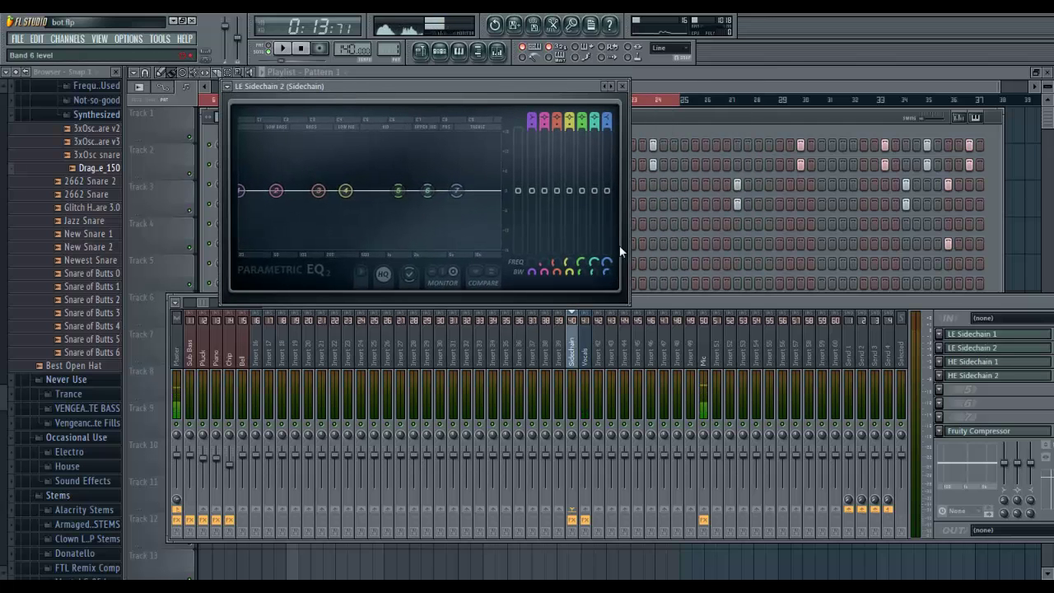
key("space")
left_click_drag(194, 308, 234, 312)
left_click(560, 354)
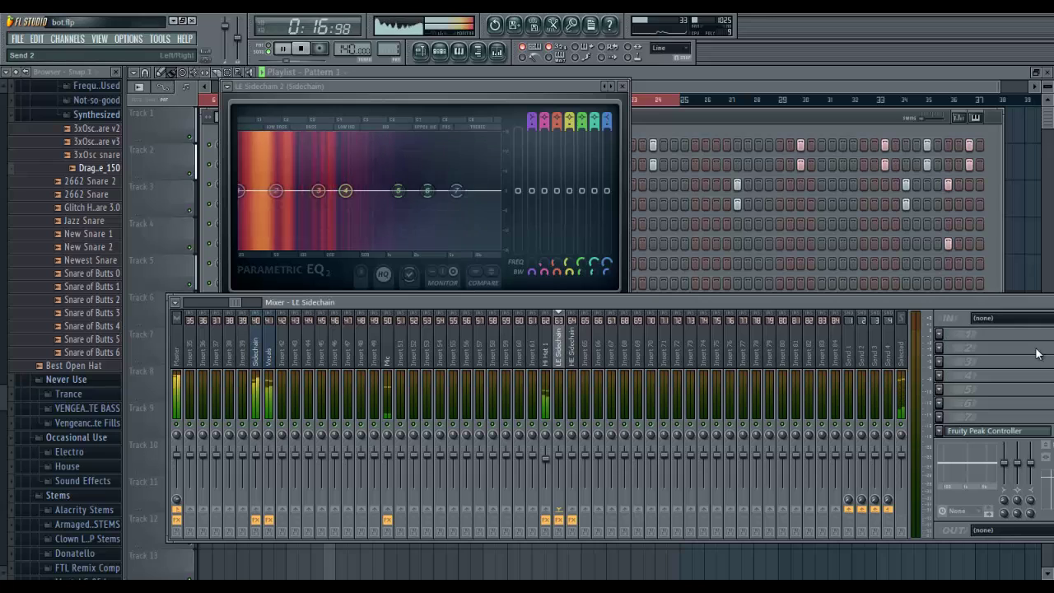
left_click(972, 431)
key("space")
left_click_drag(413, 200, 744, 164)
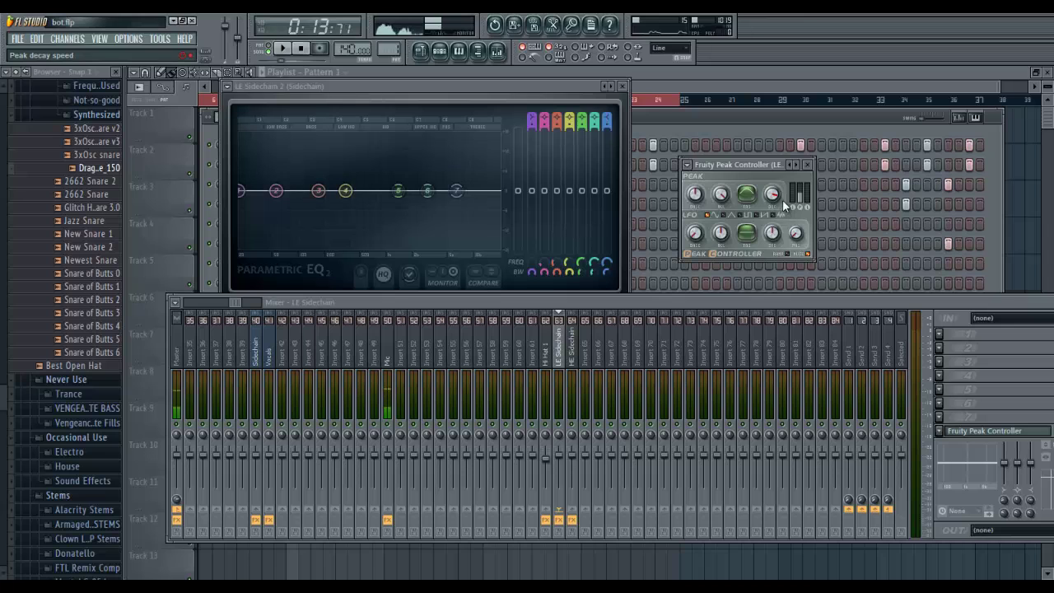
key("space")
key("space")
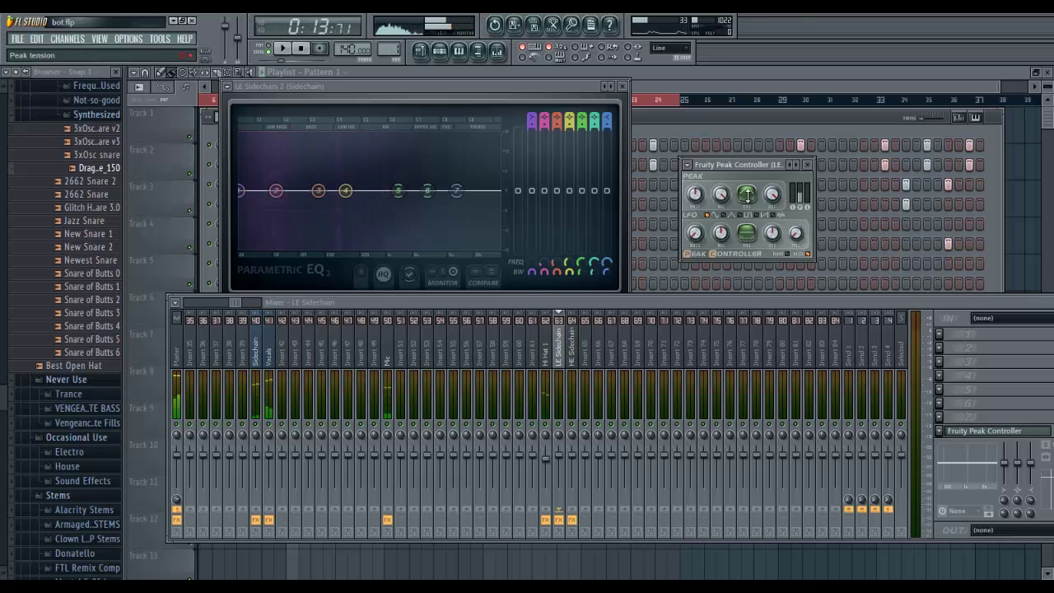
Preview the song while trying peak tension settings on the LE Sidechain track's Fruity Peak Controller
key("space")
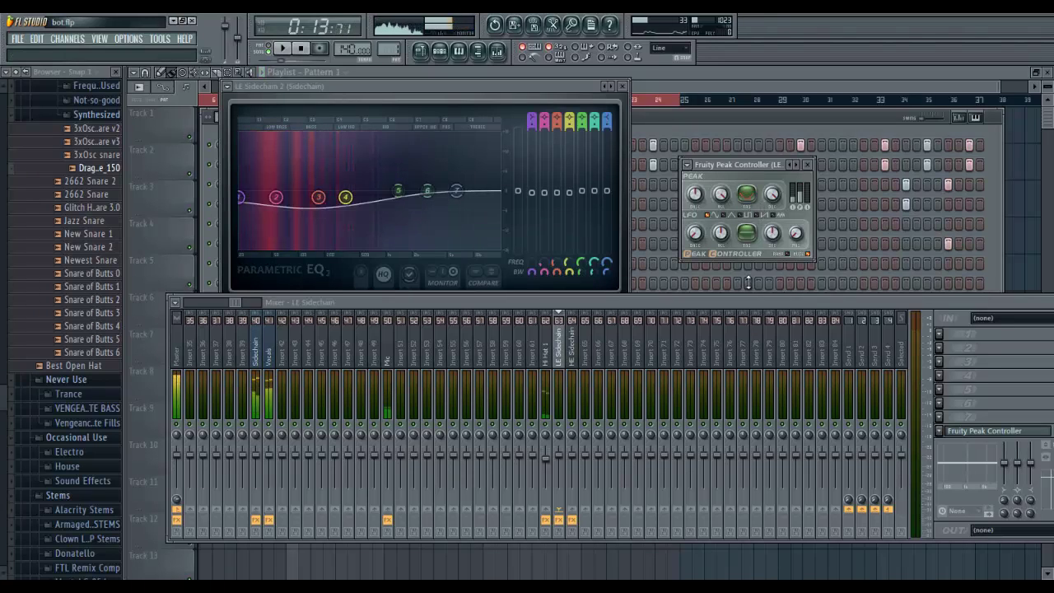
key("space")
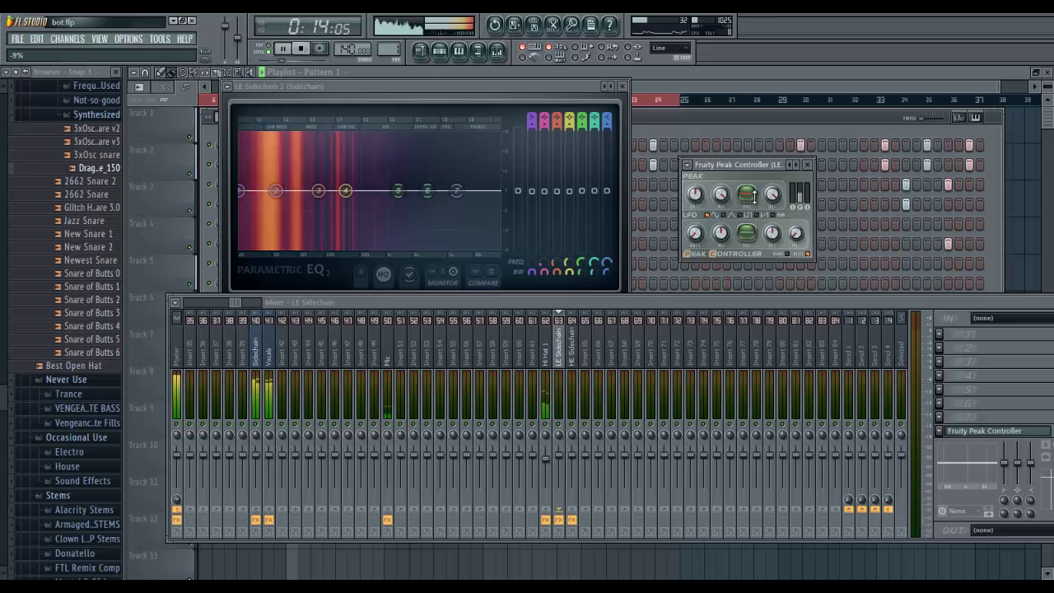
key("space")
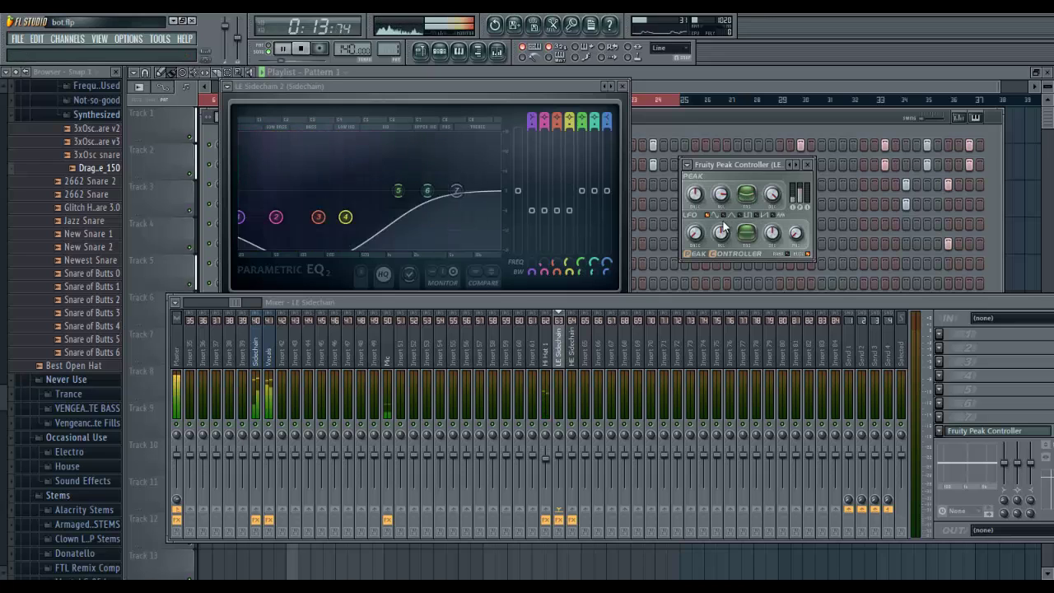
key("space")
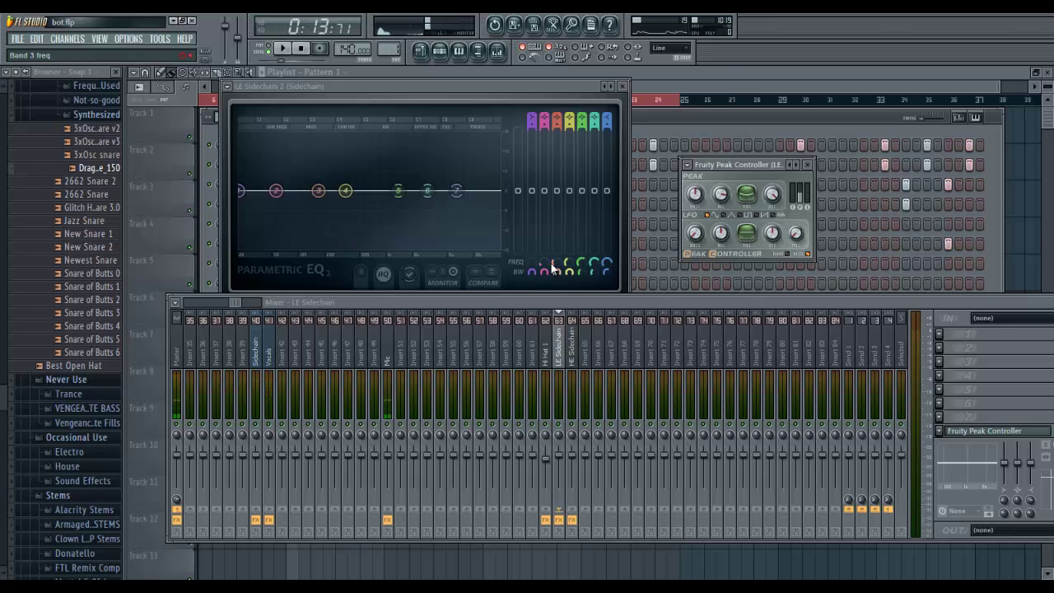
Lower band 3's frequency slightly in the LE Sidechain 2 equalizer and preview the ducking in the song
left_click_drag(553, 270, 557, 273)
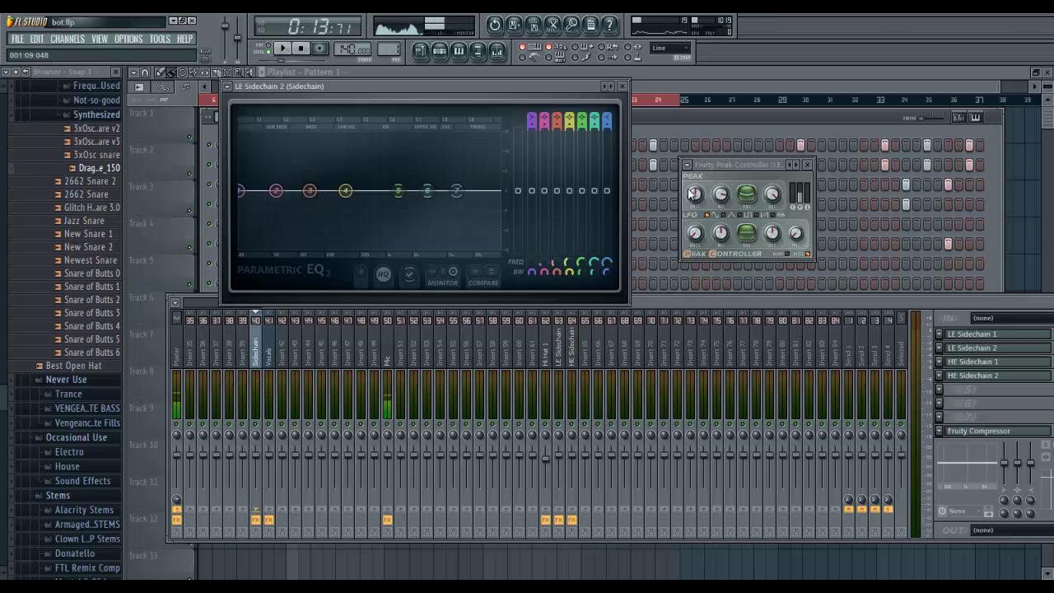
left_click(743, 180)
key("space")
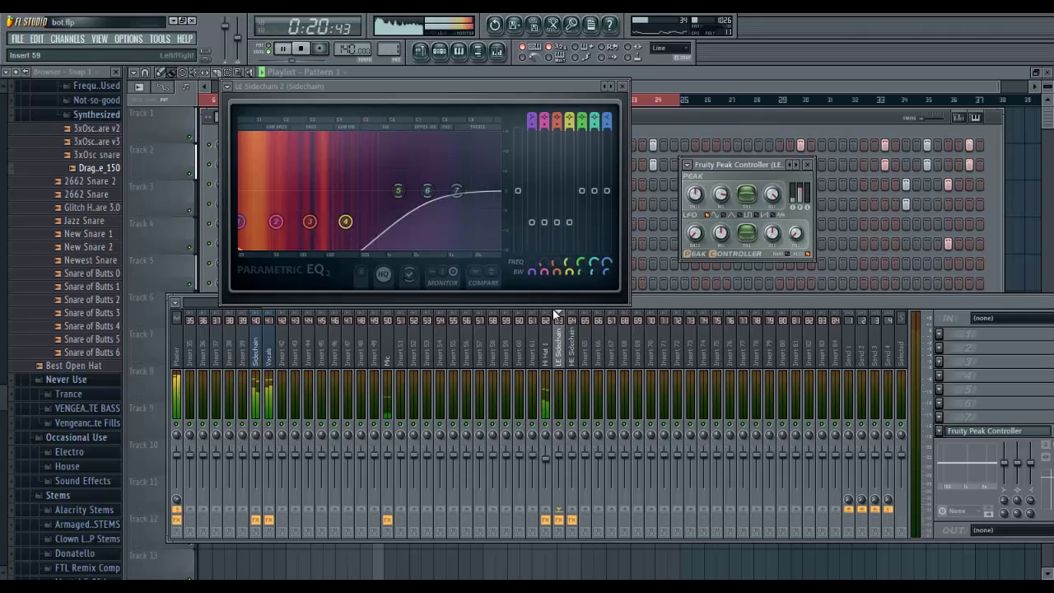
key("space")
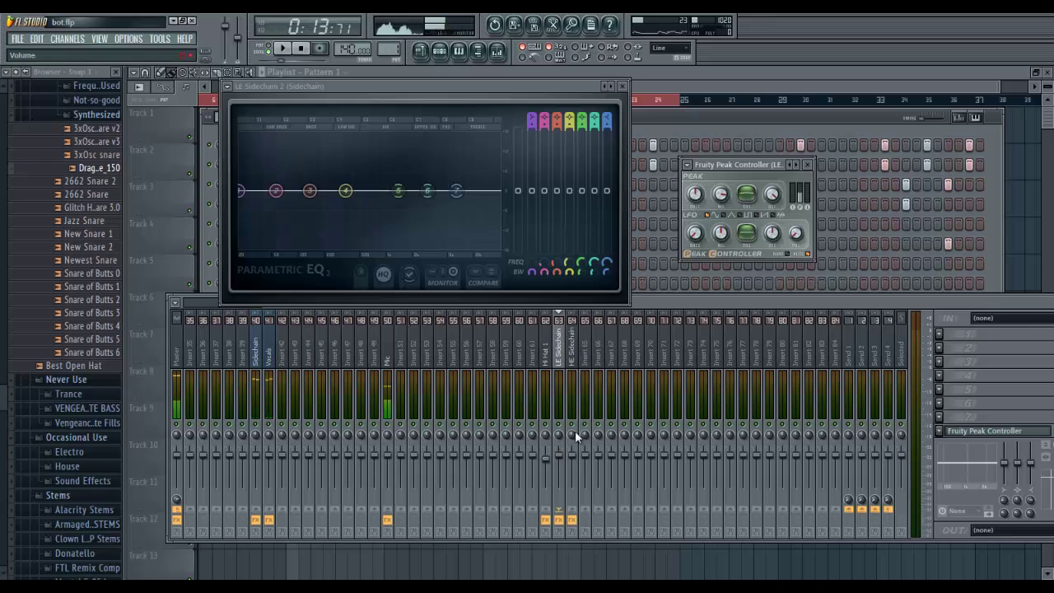
Compare song playback with the LE Sidechain track's Fruity Peak Controller switched off and on
left_click_drag(967, 302, 928, 302)
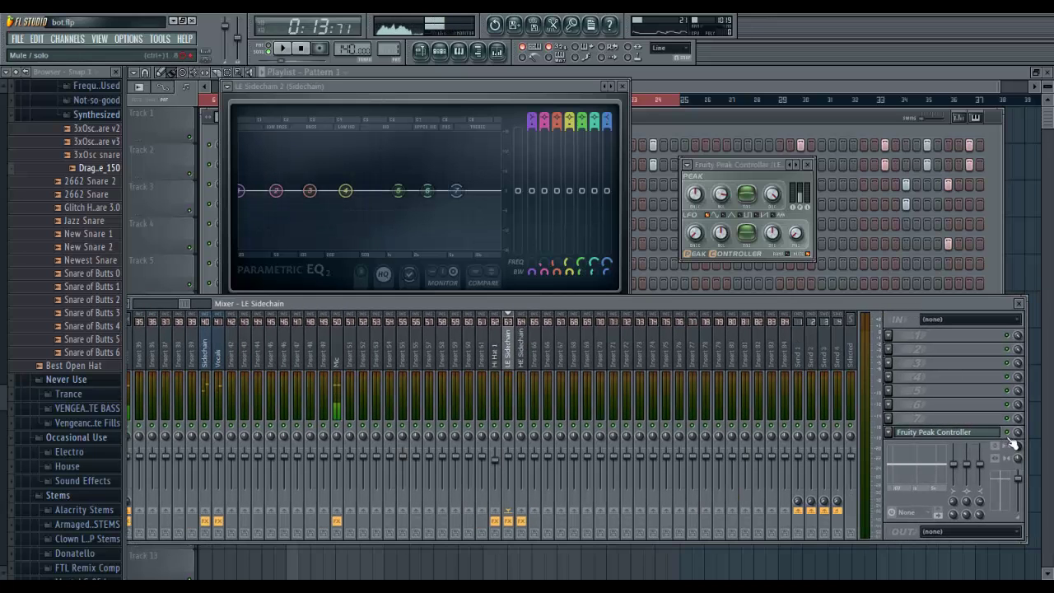
key("space")
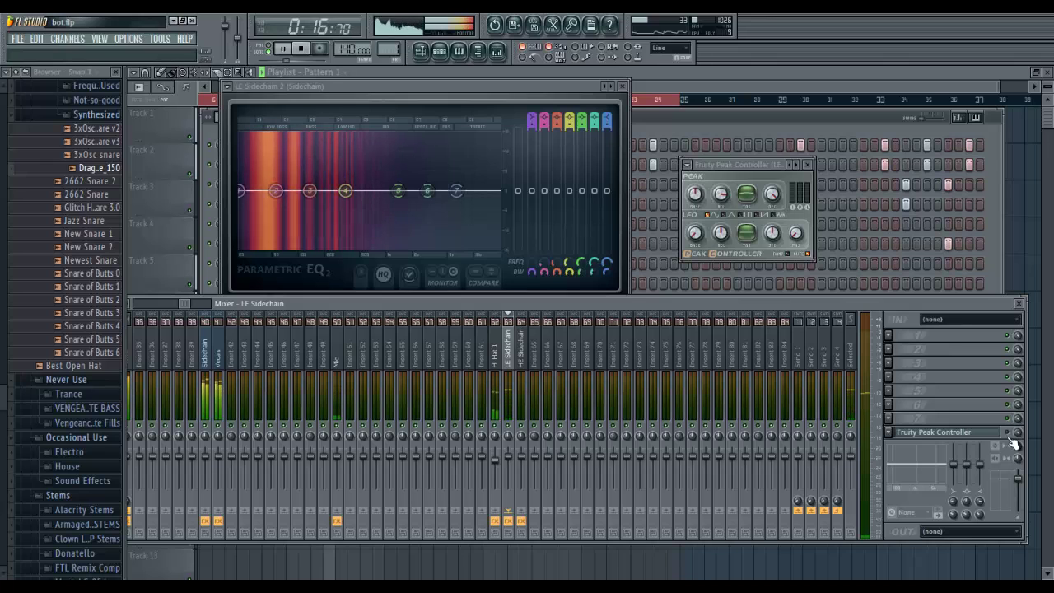
key("space")
key("space")
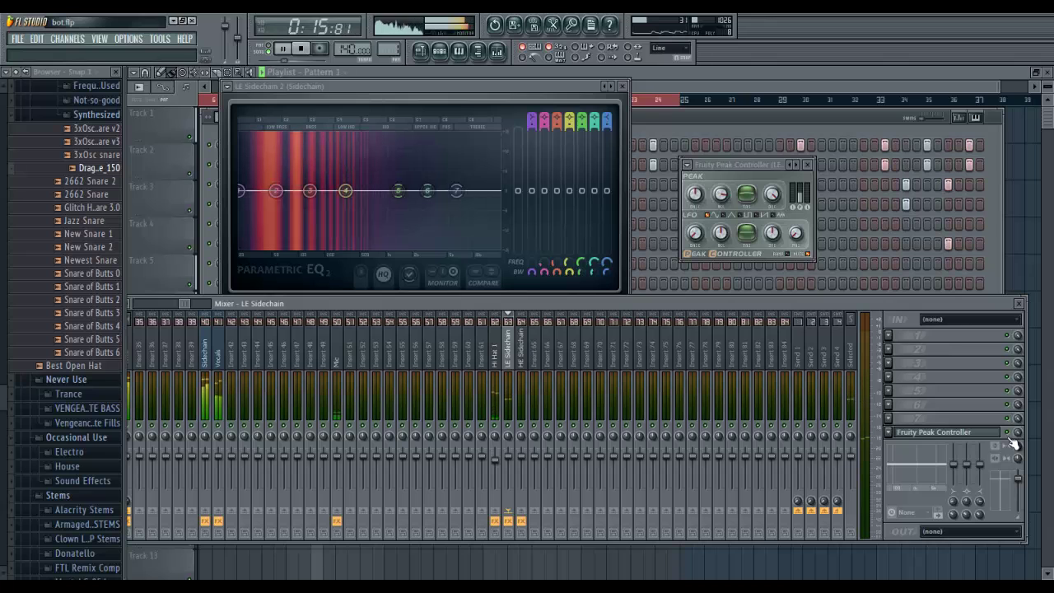
key("space")
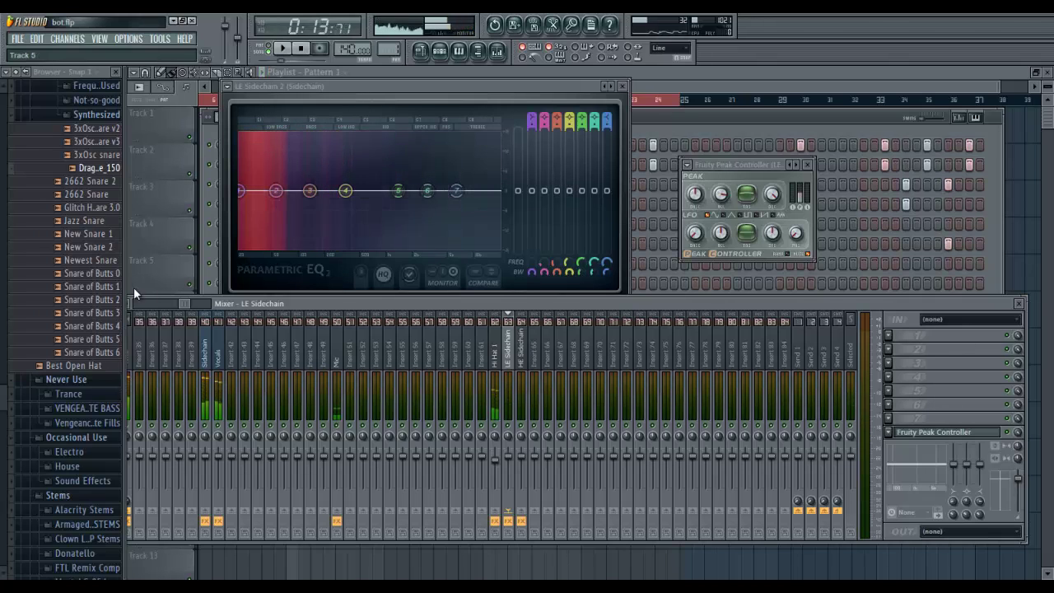
Inspect the HE Sidechain mixer track's Fruity Peak Controller next to the LE Sidechain one, and close it
left_click_drag(174, 305, 252, 308)
left_click(672, 354)
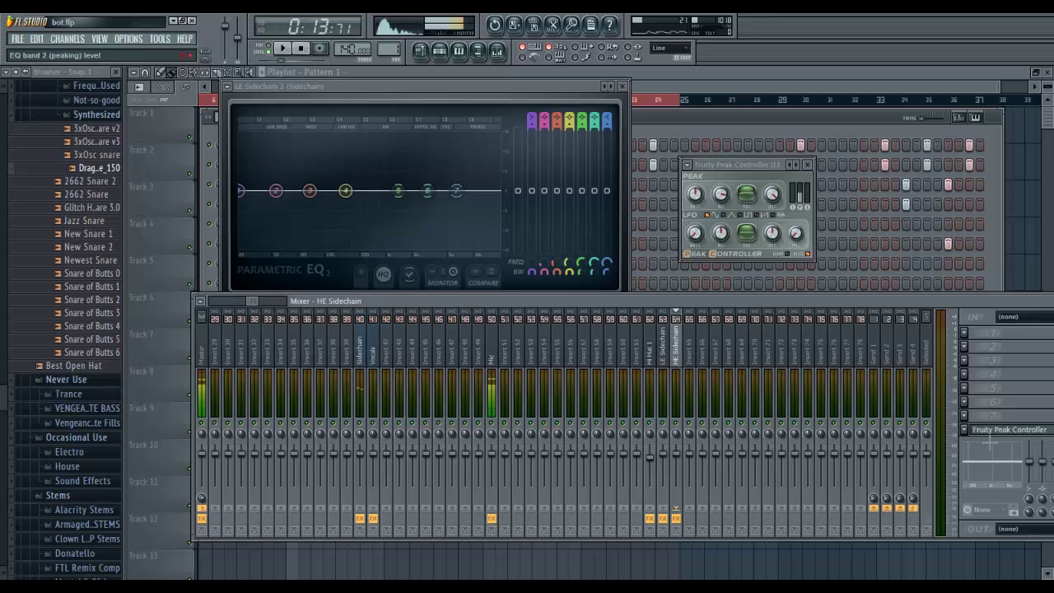
left_click(992, 434)
left_click_drag(442, 376, 614, 162)
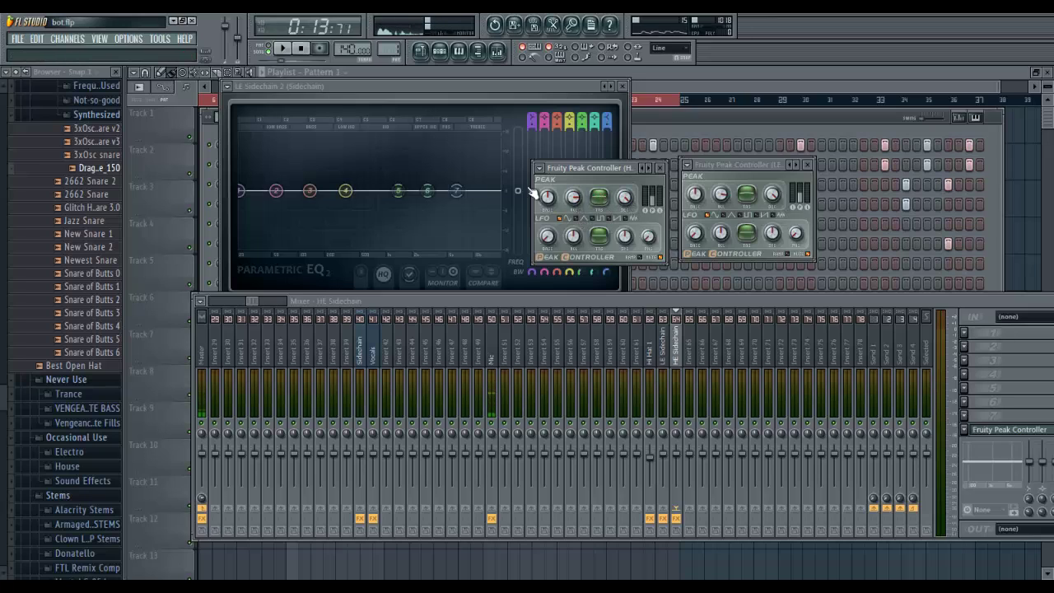
left_click(667, 171)
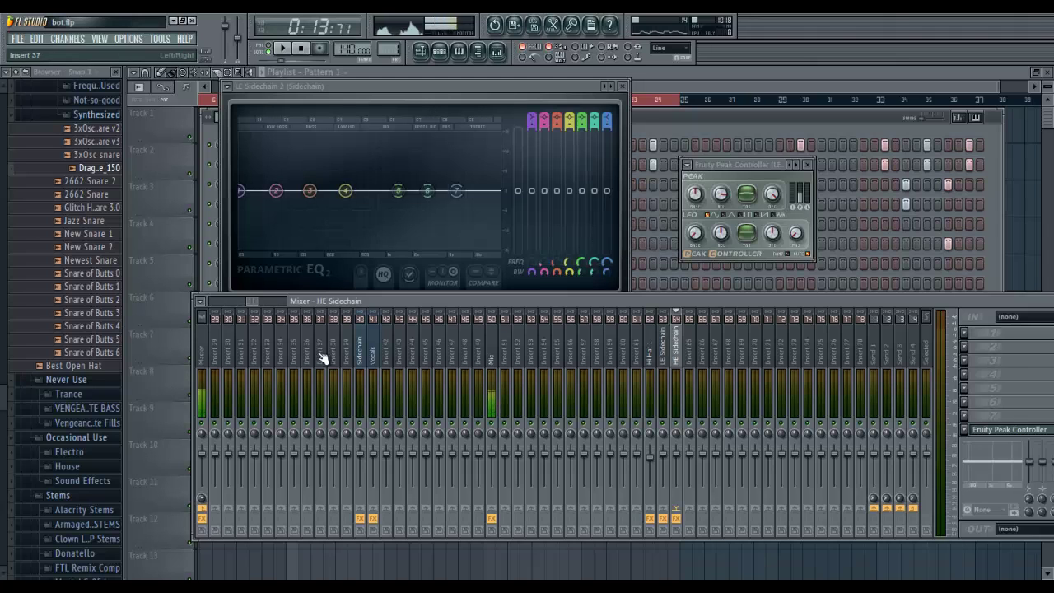
Open HE Sidechain 1 on the Sidechain track and shift bands 4 to 7 to higher frequencies, with band 4 at about 1836 Hz
left_click(362, 352)
left_click(996, 363)
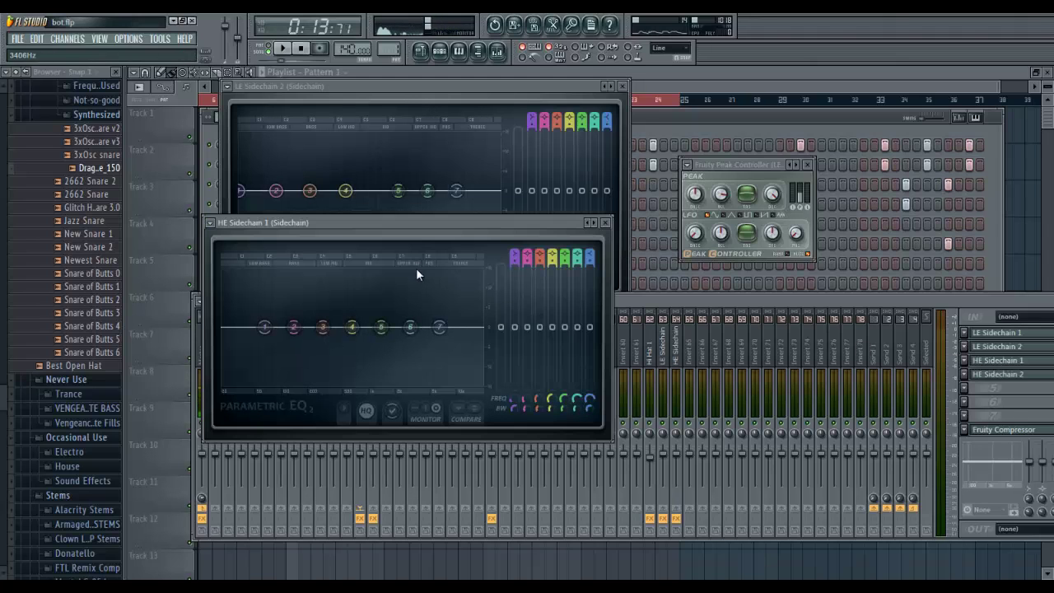
left_click_drag(413, 225, 432, 113)
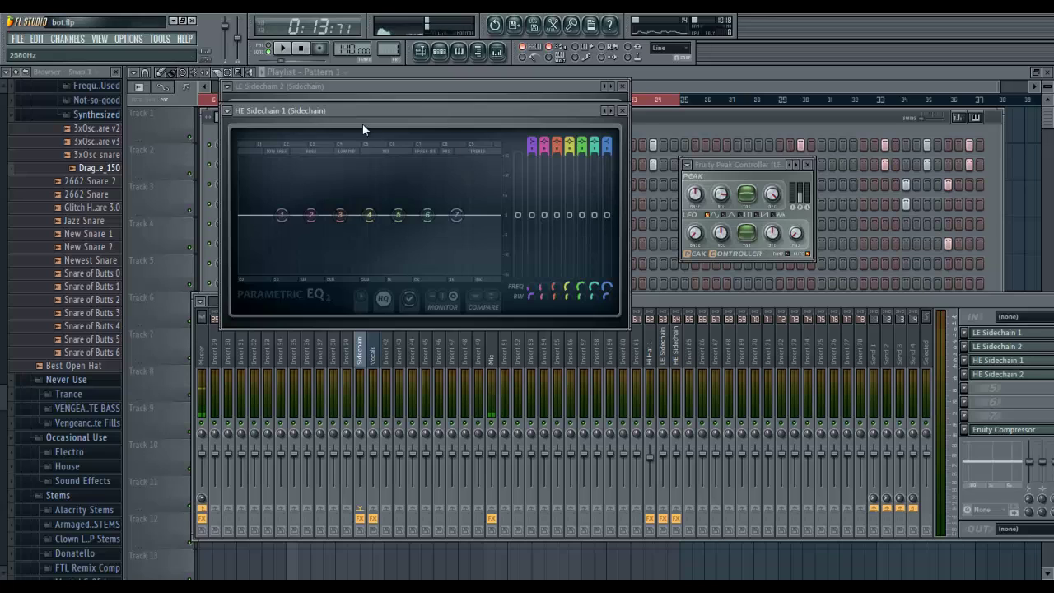
left_click_drag(362, 123, 349, 160)
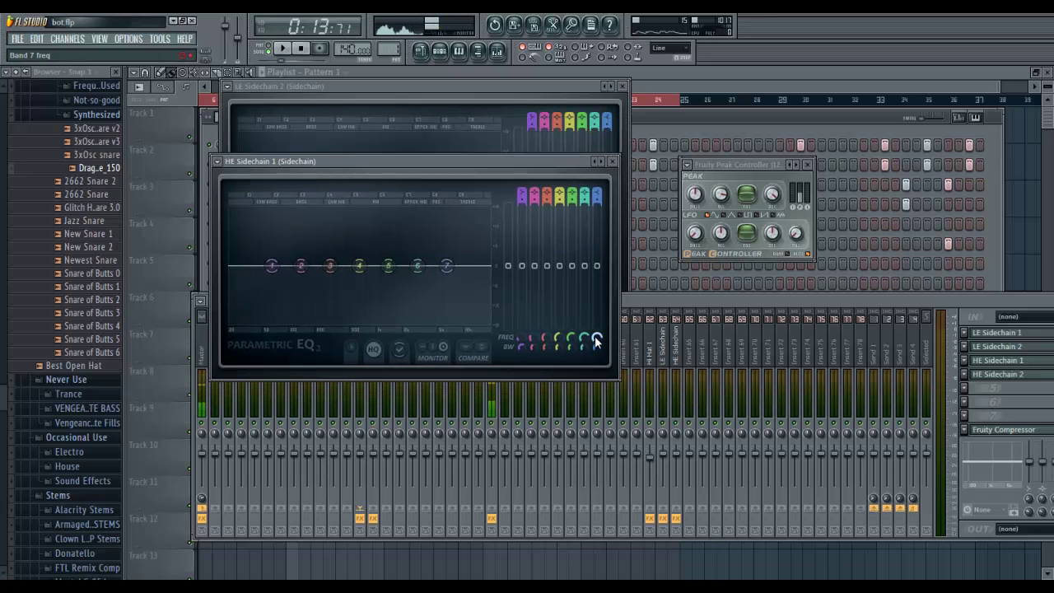
left_click_drag(595, 337, 576, 285)
mouse_move(546, 337)
left_mouse_down()
mouse_move(565, 285)
mouse_move(574, 331)
mouse_move(583, 331)
mouse_move(560, 331)
left_mouse_up()
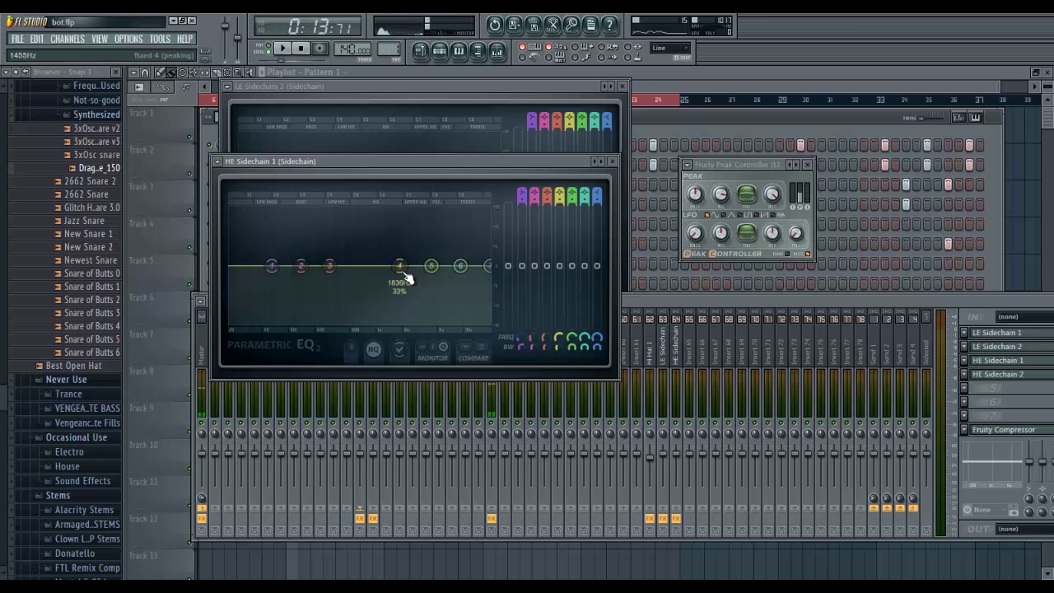
Link band 7's level in HE Sidechain 1 to Peak ctrl (HE Sidechain) - Peak+LFO with the Inverted mapping formula
right_click(600, 271)
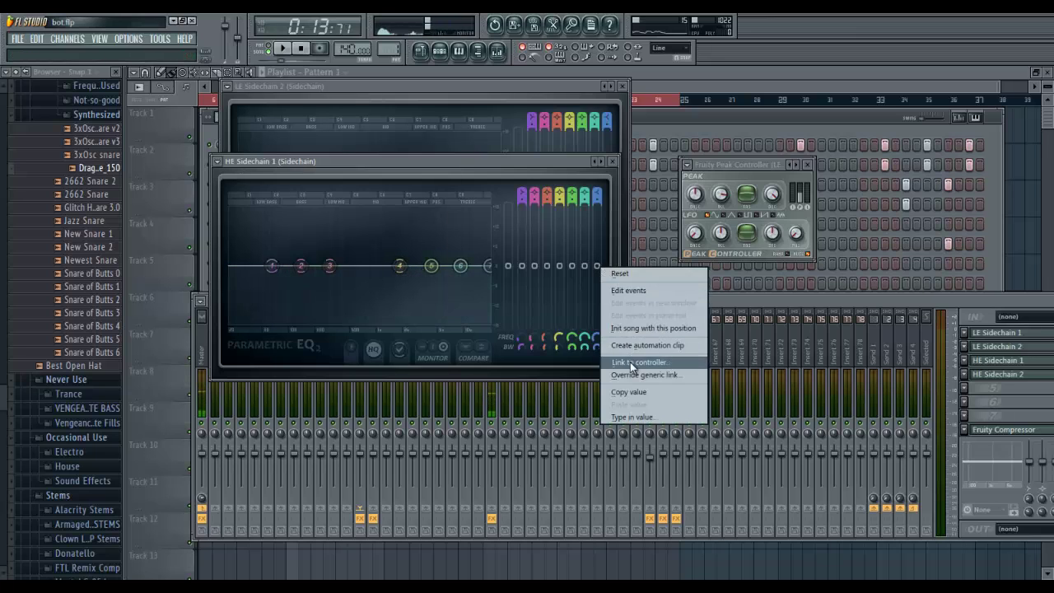
left_click(630, 361)
left_click(567, 297)
left_click(564, 327)
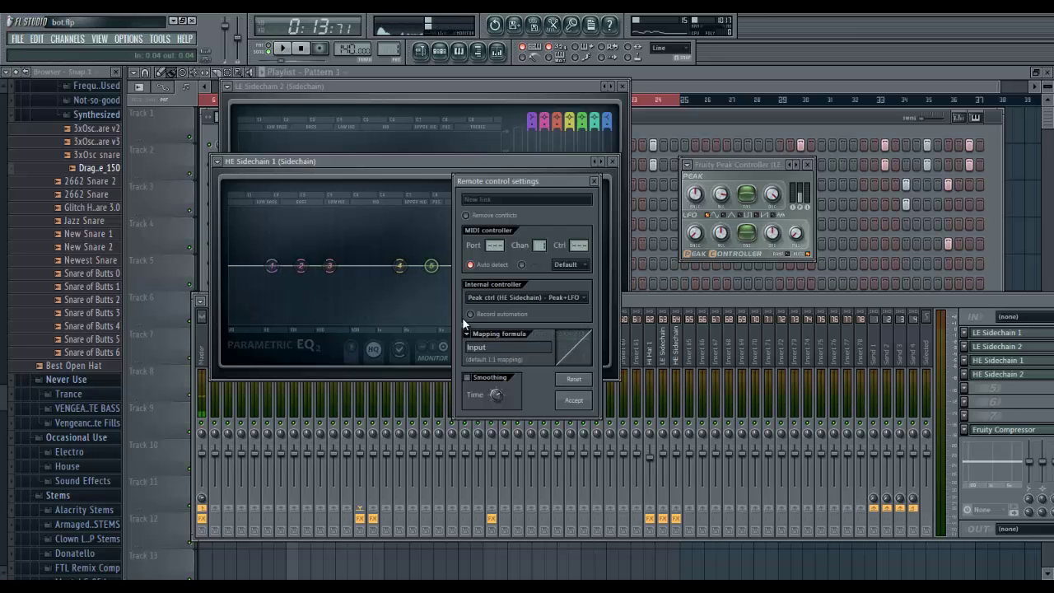
left_click(468, 333)
left_click(483, 367)
left_click(571, 379)
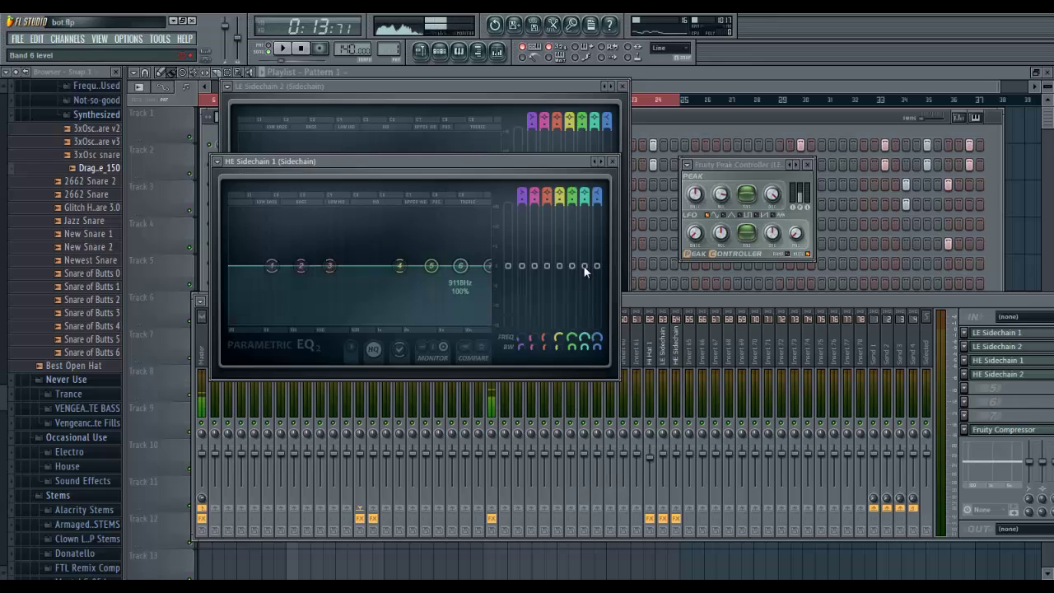
Link band 6's level in HE Sidechain 1 to Peak ctrl (HE Sidechain) - Peak+LFO with the Inverted mapping formula
right_click(582, 265)
left_click(615, 364)
left_click(544, 297)
left_click(530, 367)
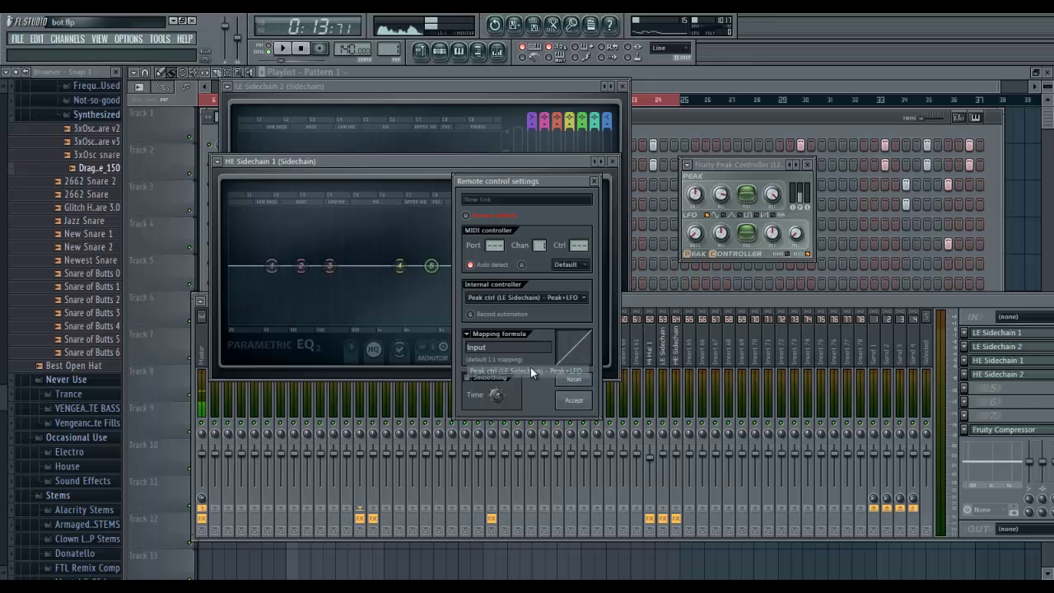
left_click(523, 298)
left_click(520, 334)
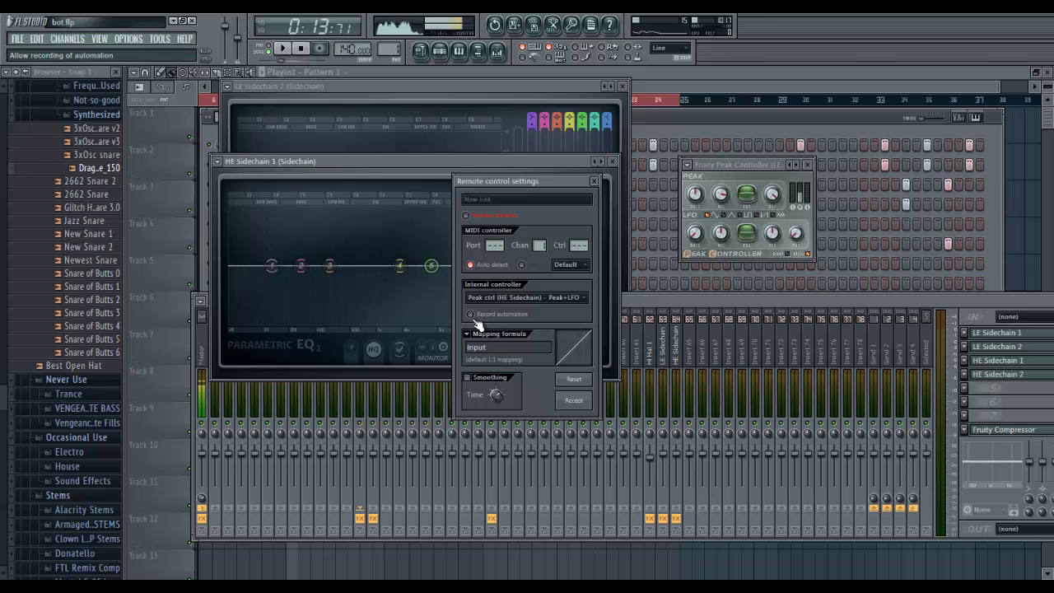
left_click(468, 331)
left_click(488, 370)
left_click(574, 400)
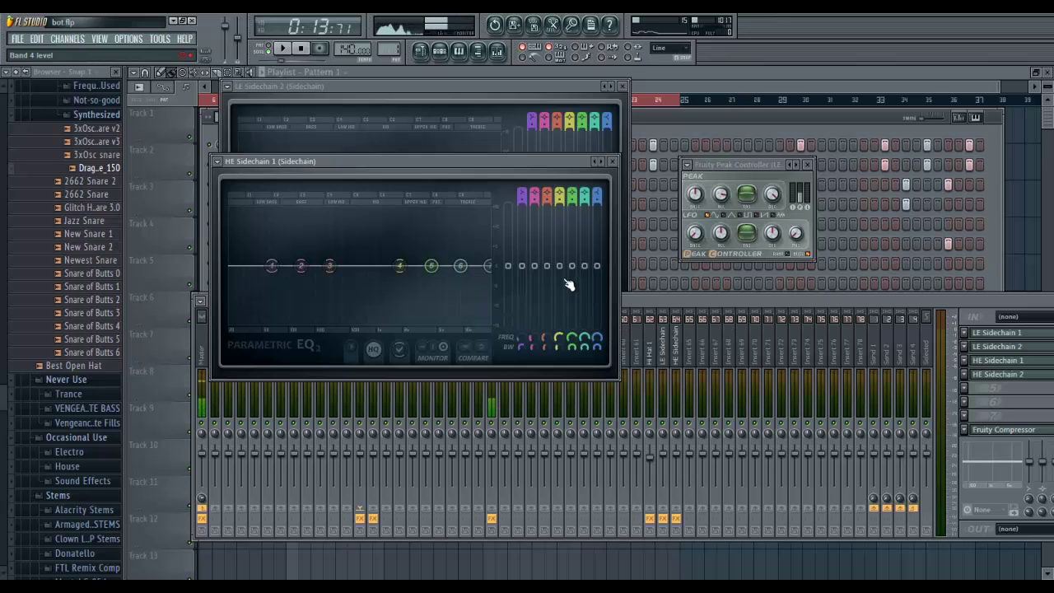
Link band 5's level in HE Sidechain 1 to Peak ctrl (HE Sidechain) - Peak+LFO with the Inverted mapping formula
right_click(575, 276)
left_click(585, 369)
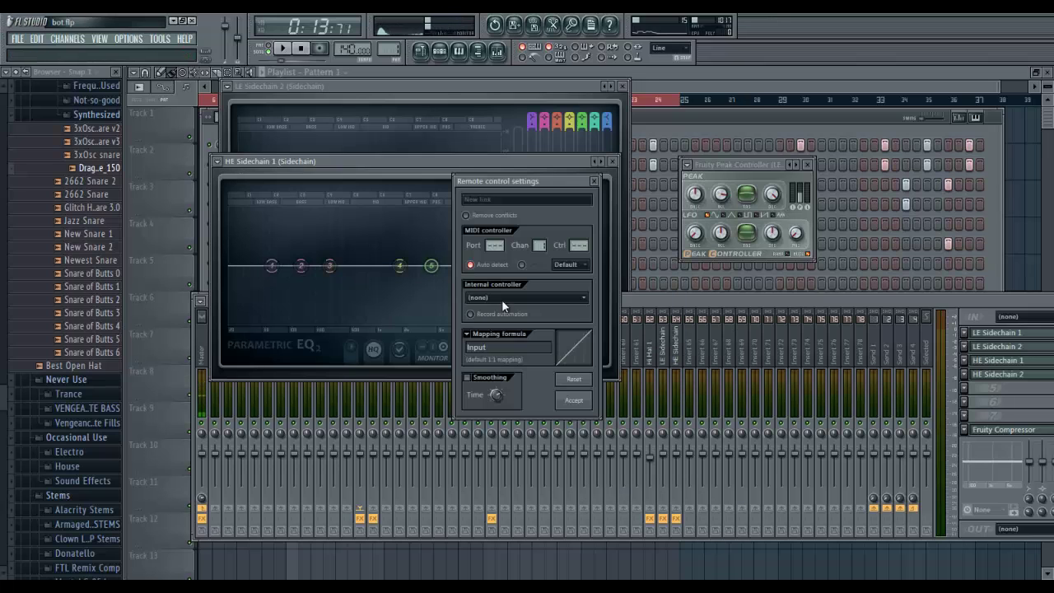
left_click(502, 298)
left_click(504, 370)
left_click(499, 300)
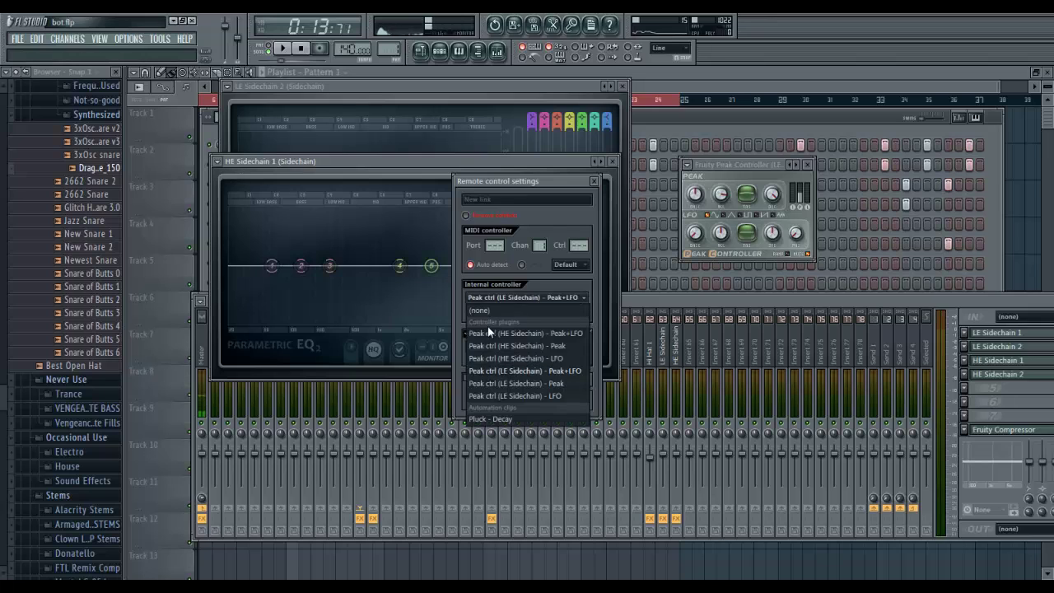
left_click(488, 332)
left_click(468, 335)
left_click(485, 368)
left_click(575, 401)
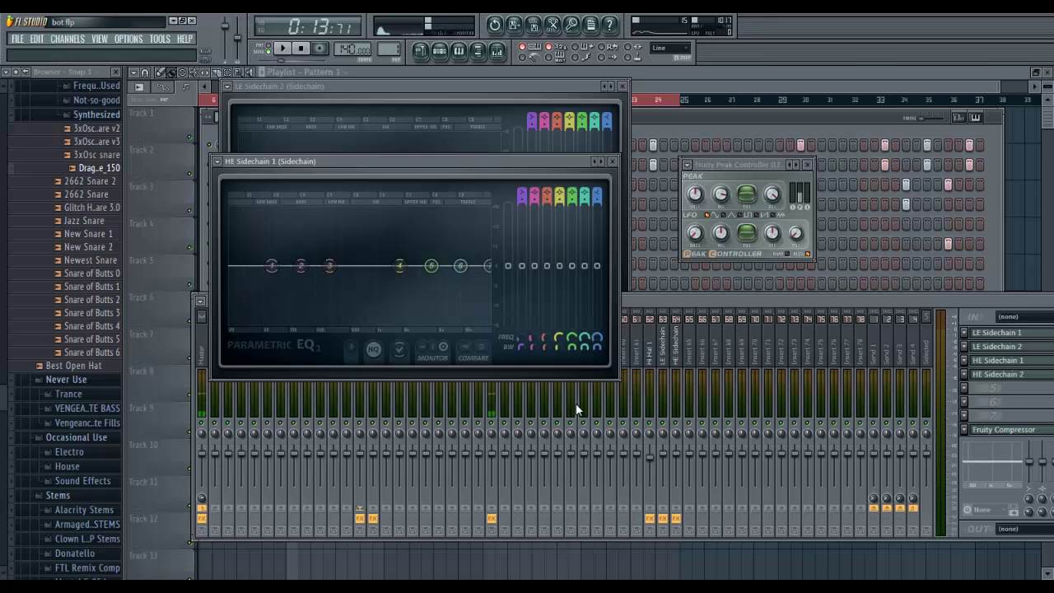
right_click(559, 267)
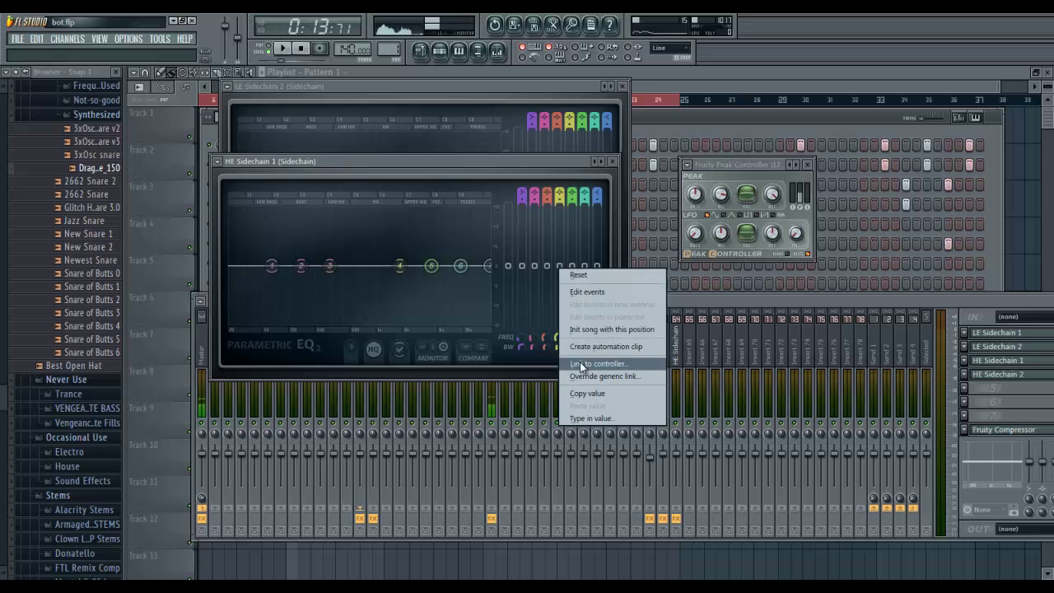
left_click(579, 365)
left_click(548, 298)
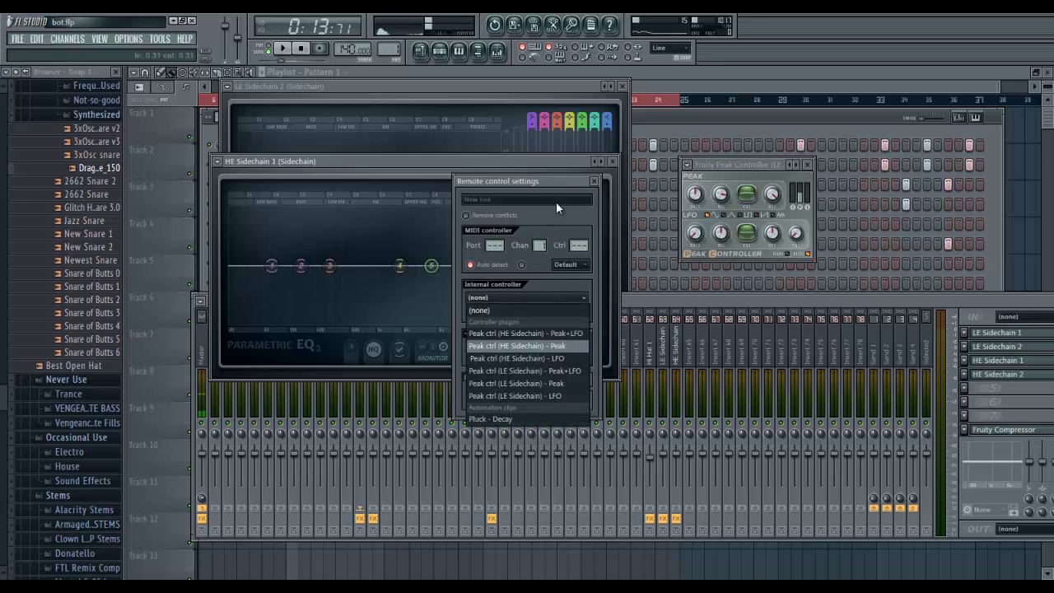
left_click(590, 181)
left_click(592, 181)
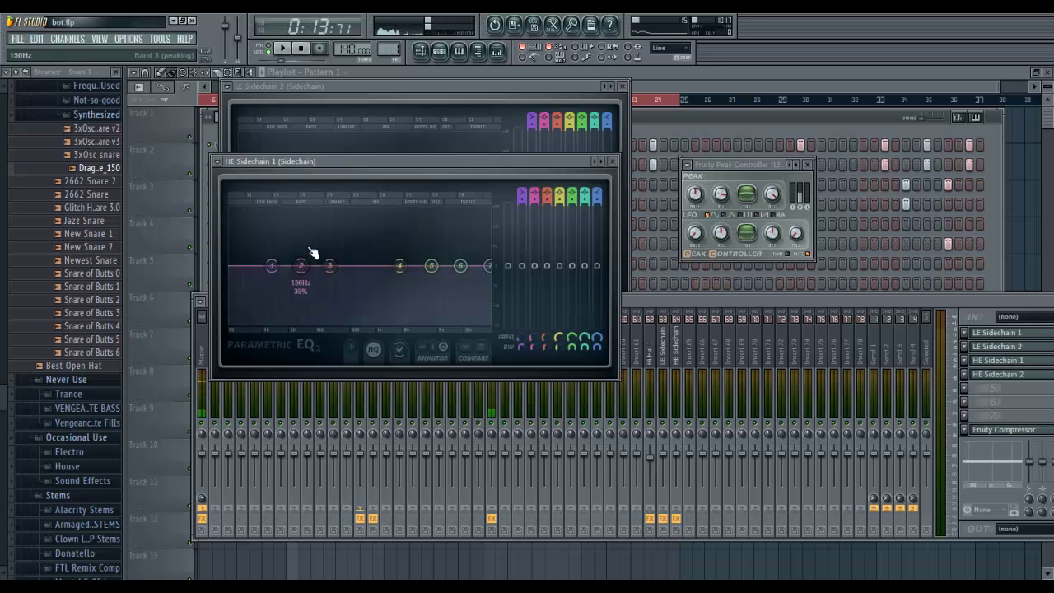
Open the Snare channel's settings and the Snare 1 mixer track's Fruity Parametric EQ 2 to examine the snare's frequencies
left_click_drag(279, 166, 440, 113)
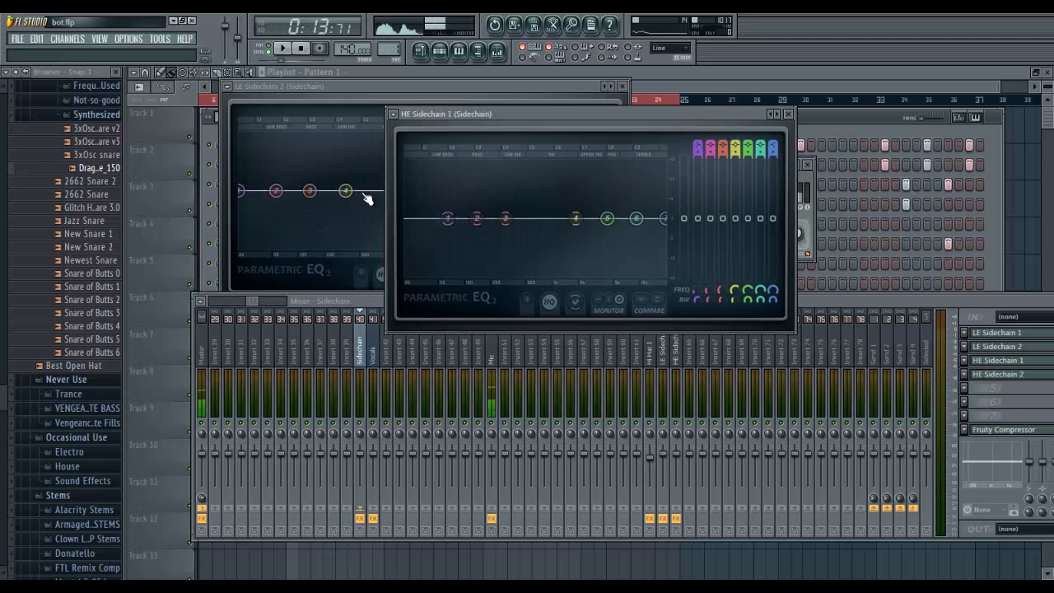
left_click_drag(251, 305, 214, 306)
left_click(247, 361)
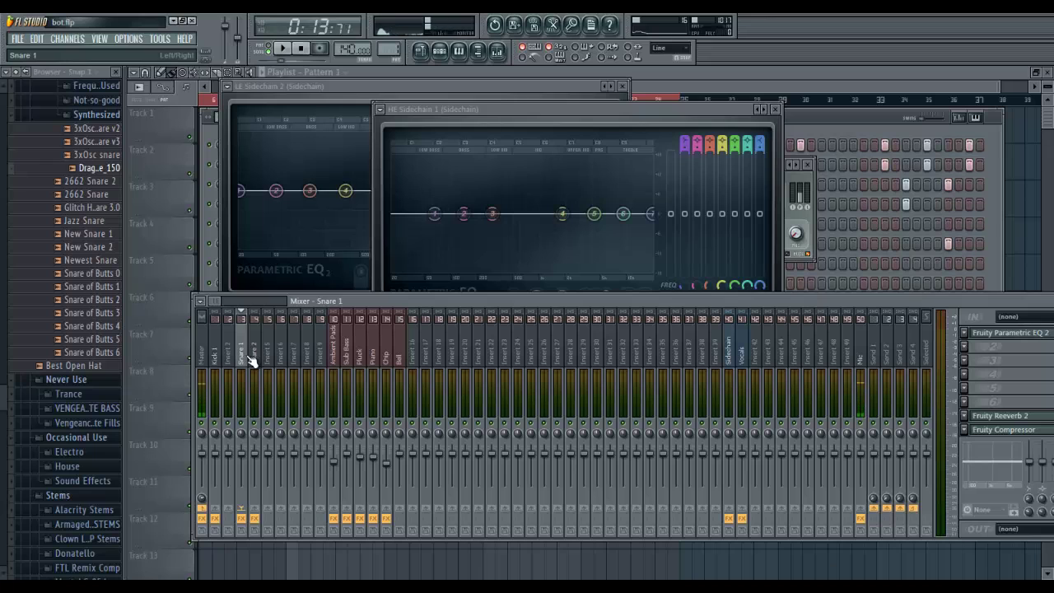
left_click_drag(470, 85, 787, 167)
left_click(266, 206)
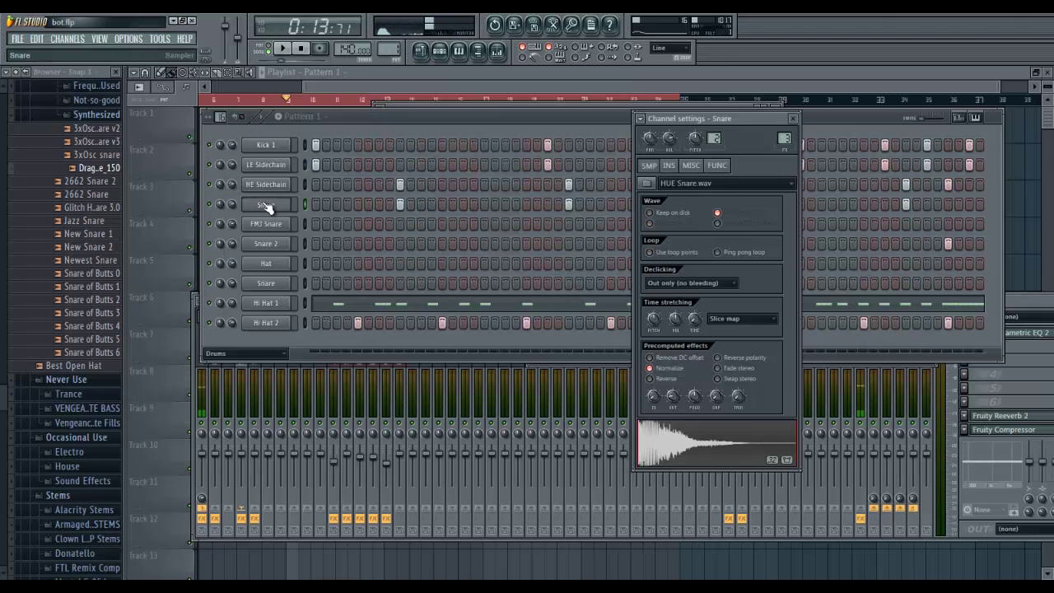
left_click(241, 373)
left_click(993, 337)
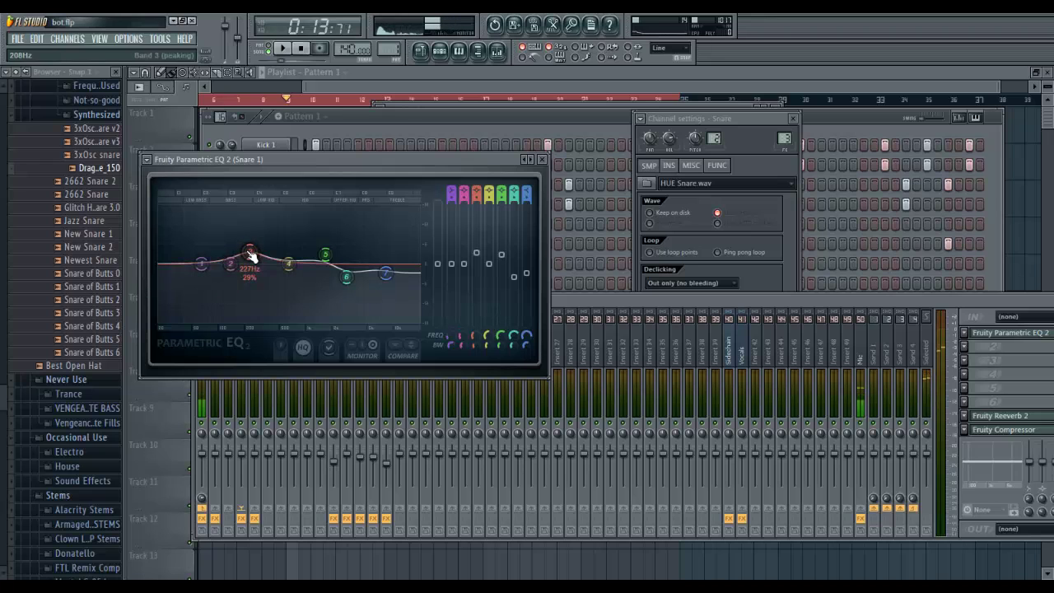
key("q")
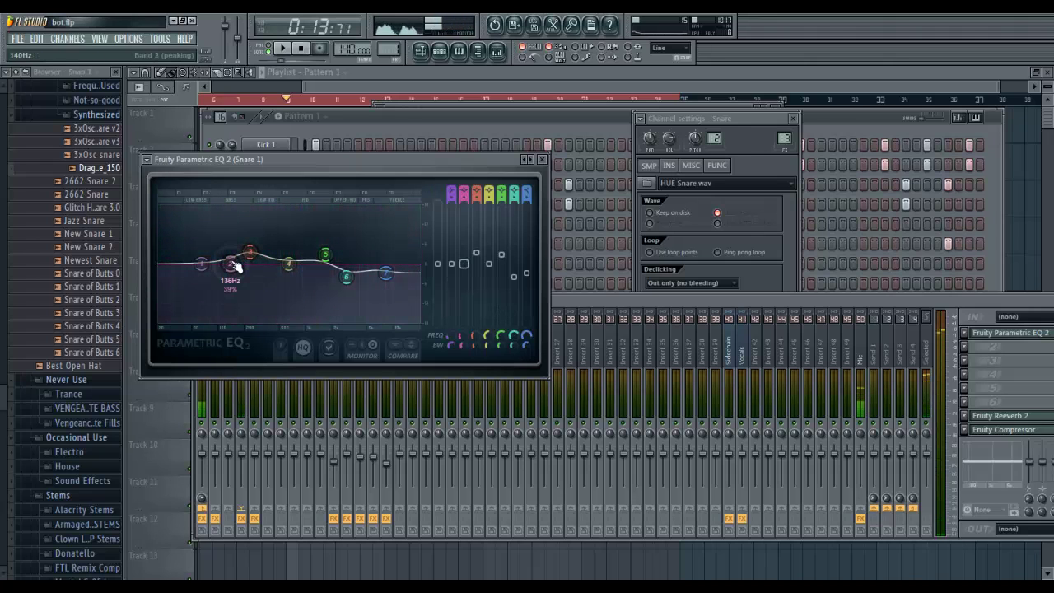
In the Snare 1 track's Fruity Parametric EQ 2, lower band 3's frequency and set band 2 to about 129 Hz while auditioning the snare
mouse_move(235, 266)
left_mouse_down()
mouse_move(241, 205)
mouse_move(239, 255)
left_mouse_up()
key("q")
key("q")
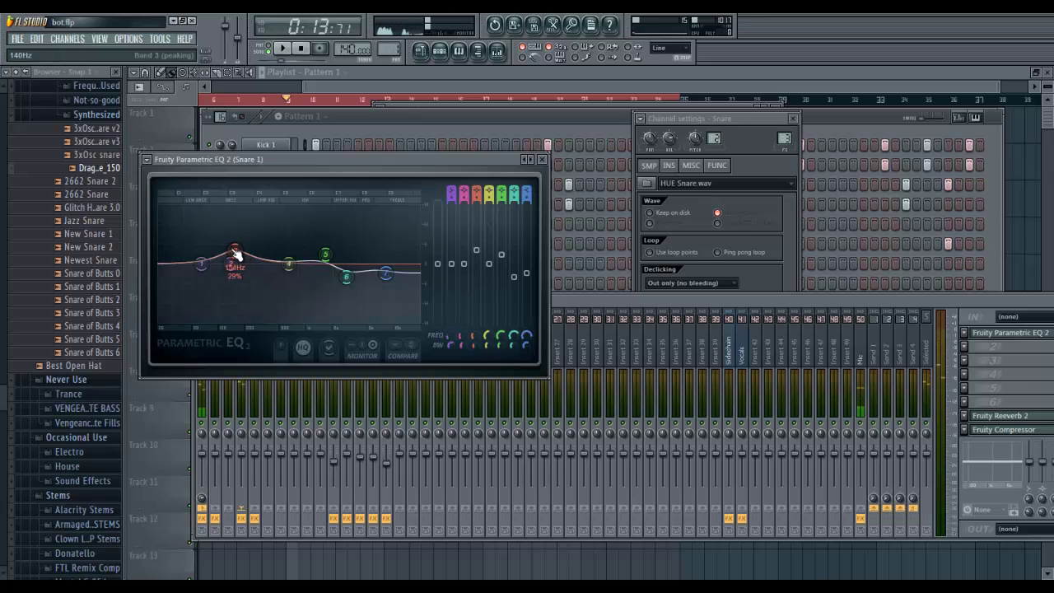
left_click_drag(238, 263, 234, 259)
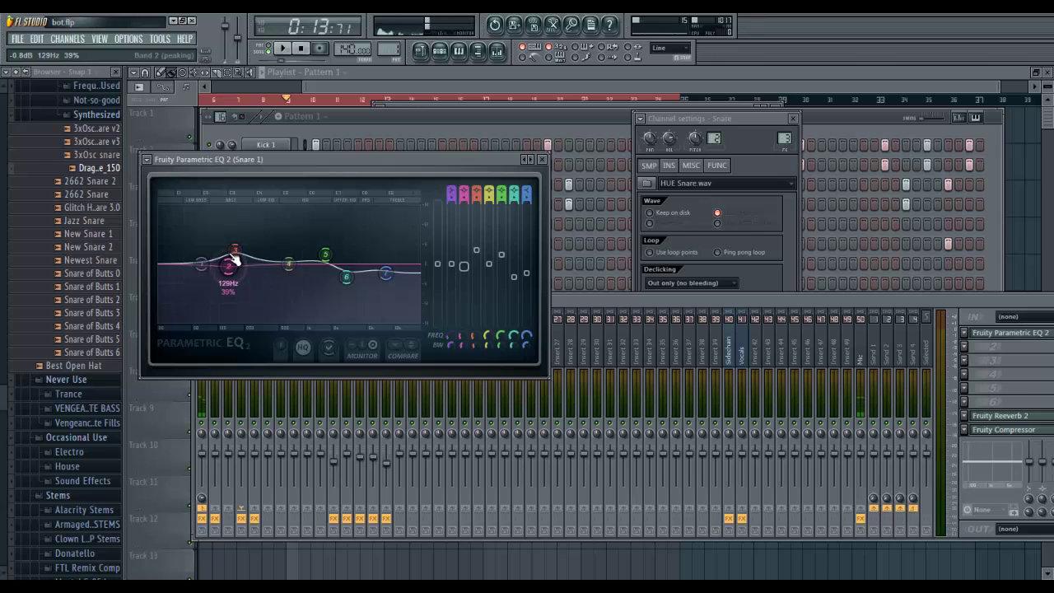
On the Sidechain mixer track, set band 3 of HE Sidechain 1 to 154 Hz and shift bands 1 and 2 to the lowest frequency
left_click(591, 303)
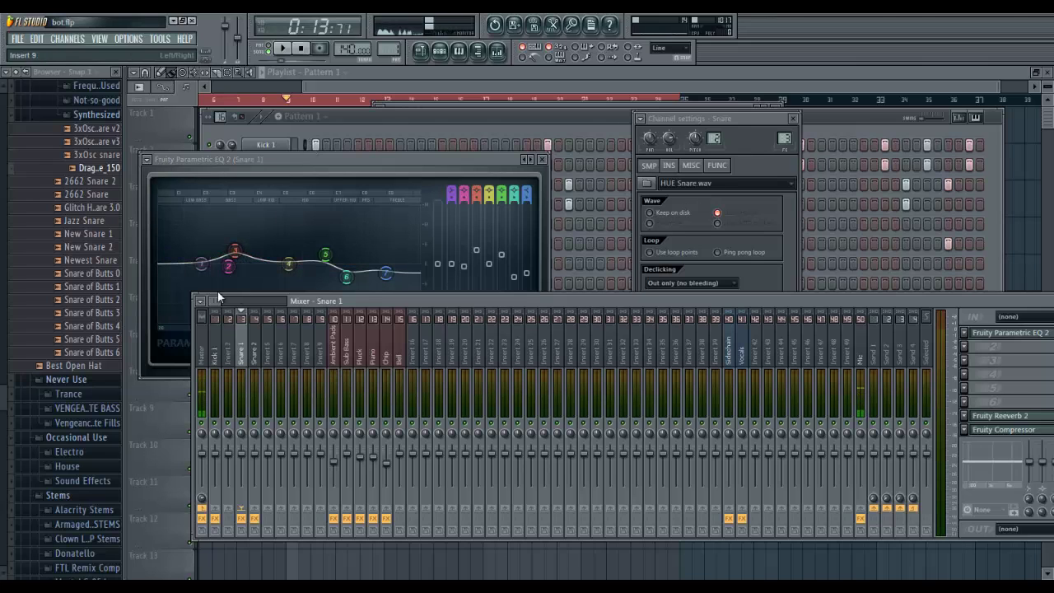
left_click_drag(214, 302, 239, 302)
left_click(559, 362)
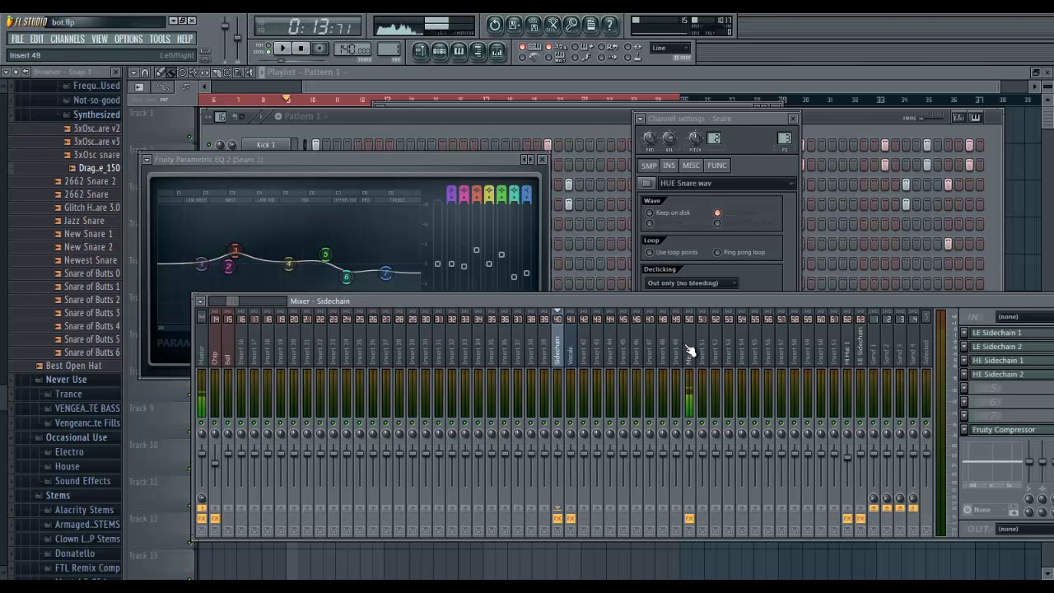
left_click(998, 360)
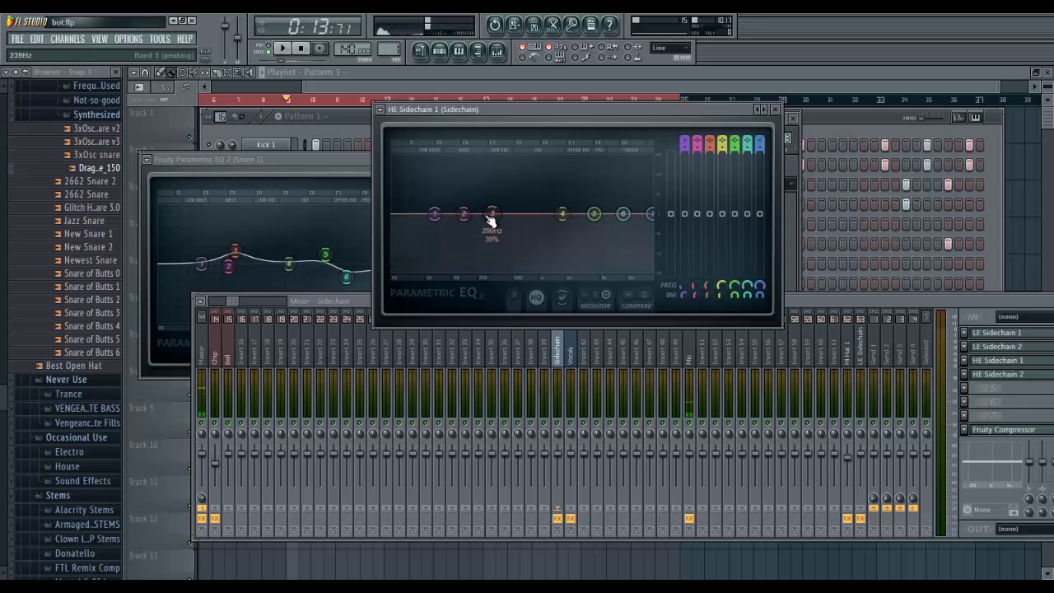
left_click_drag(712, 287, 720, 310)
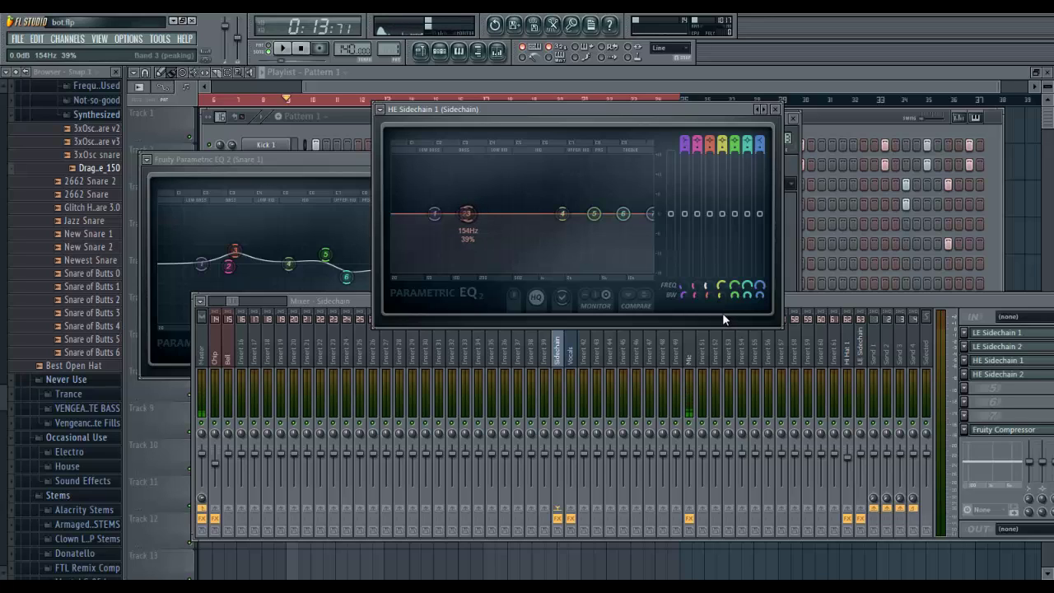
left_click_drag(725, 313, 694, 407)
left_click_drag(683, 289, 714, 543)
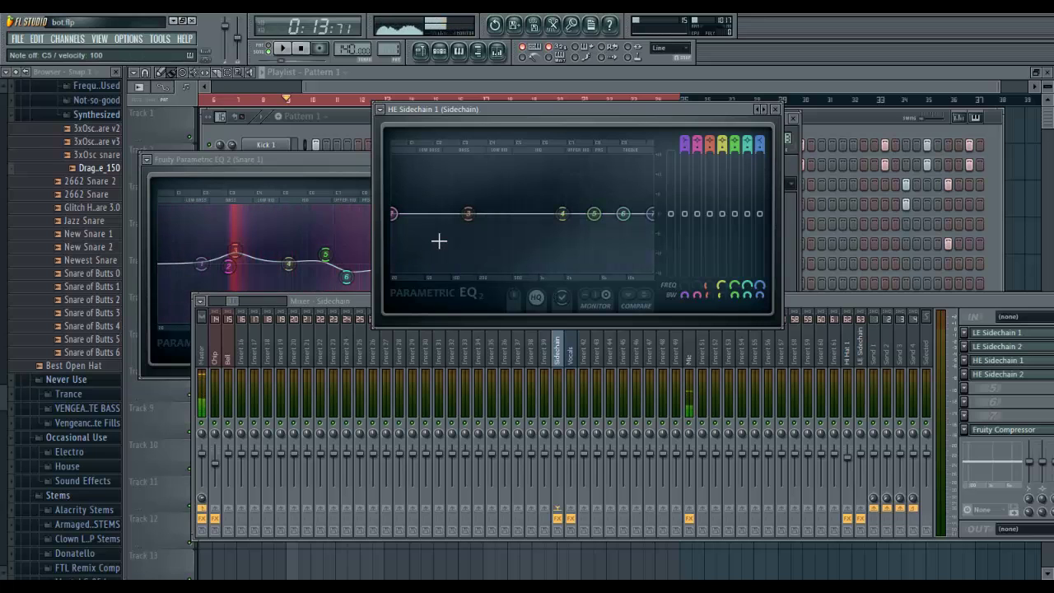
Open the HE Sidechain channel's settings and reopen HE Sidechain 1 on the Sidechain mixer track
left_click(349, 128)
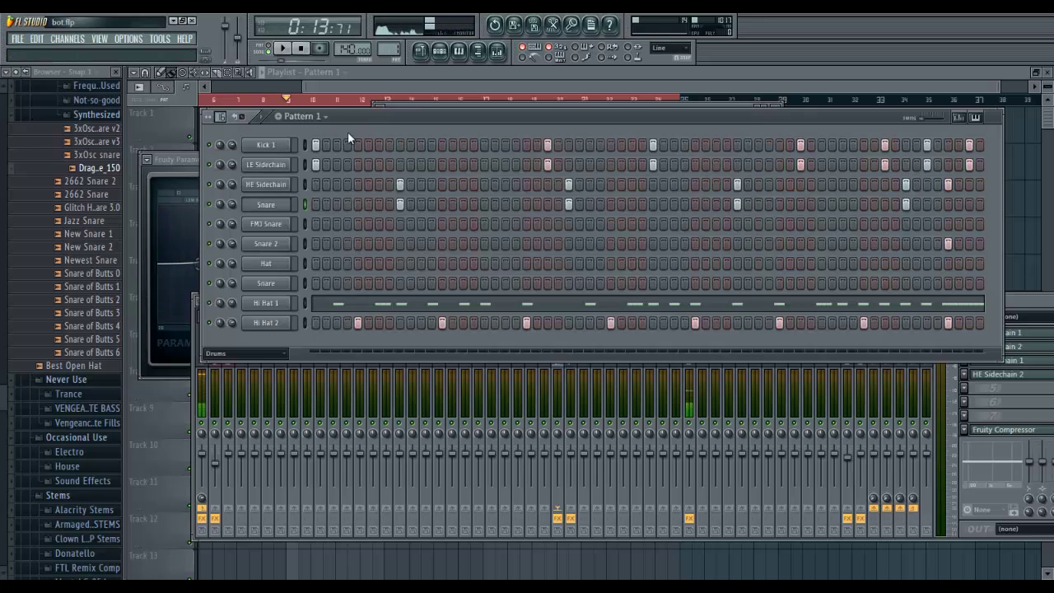
left_click(265, 187)
left_click(532, 374)
left_click(544, 375)
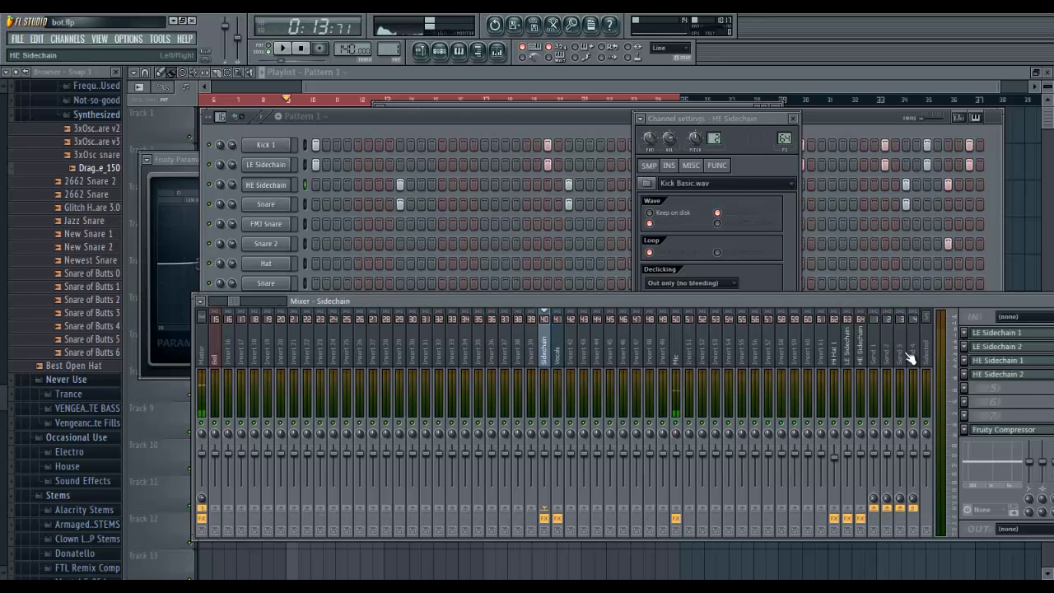
left_click(988, 360)
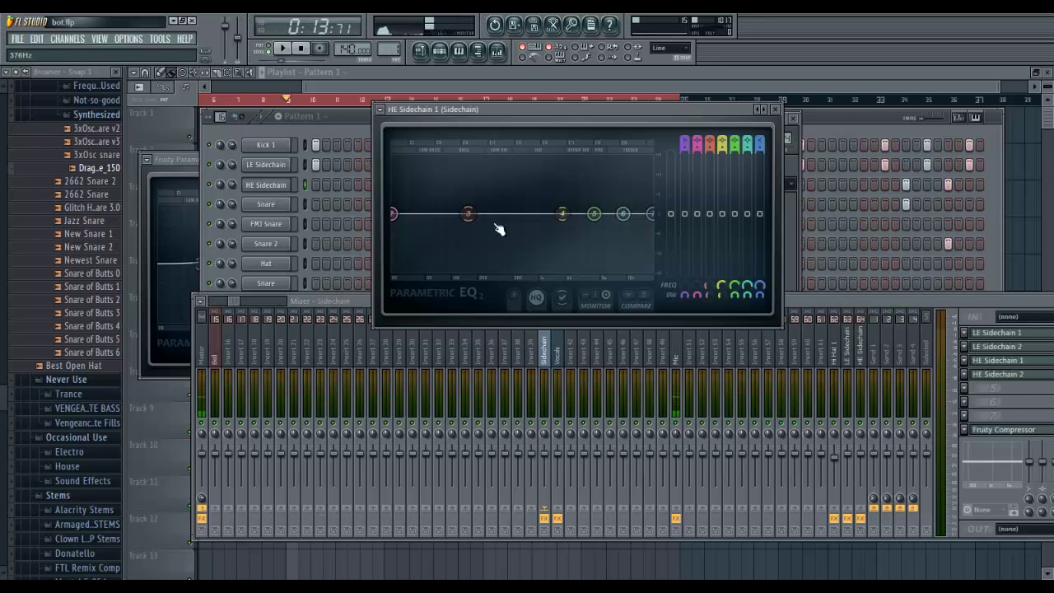
Link band 3's level in HE Sidechain 1 to Peak ctrl (HE Sidechain) - Peak+LFO with the Inverted mapping formula
right_click(715, 222)
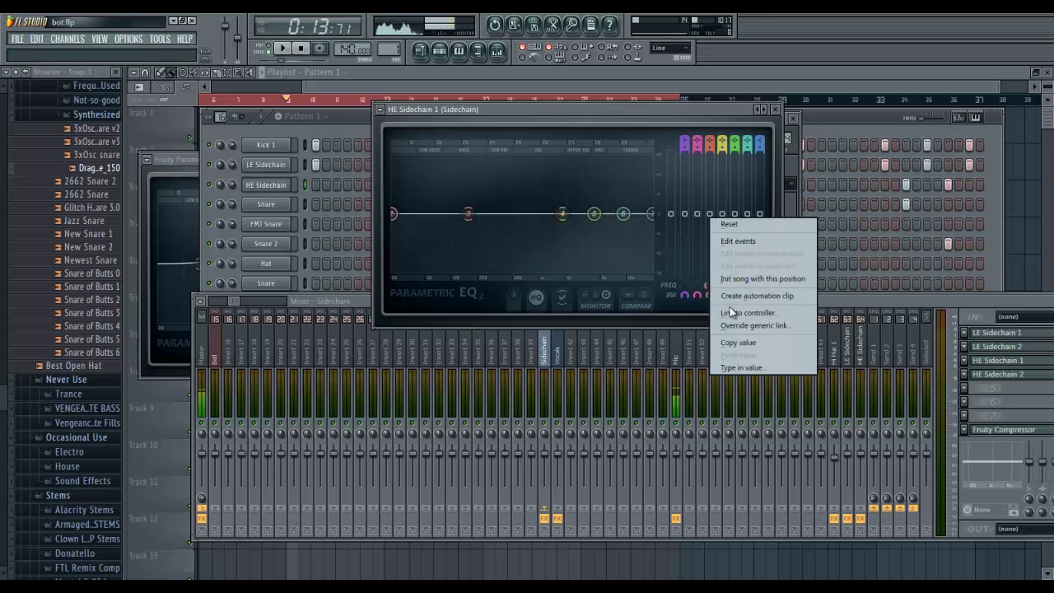
left_click(741, 311)
left_click(534, 297)
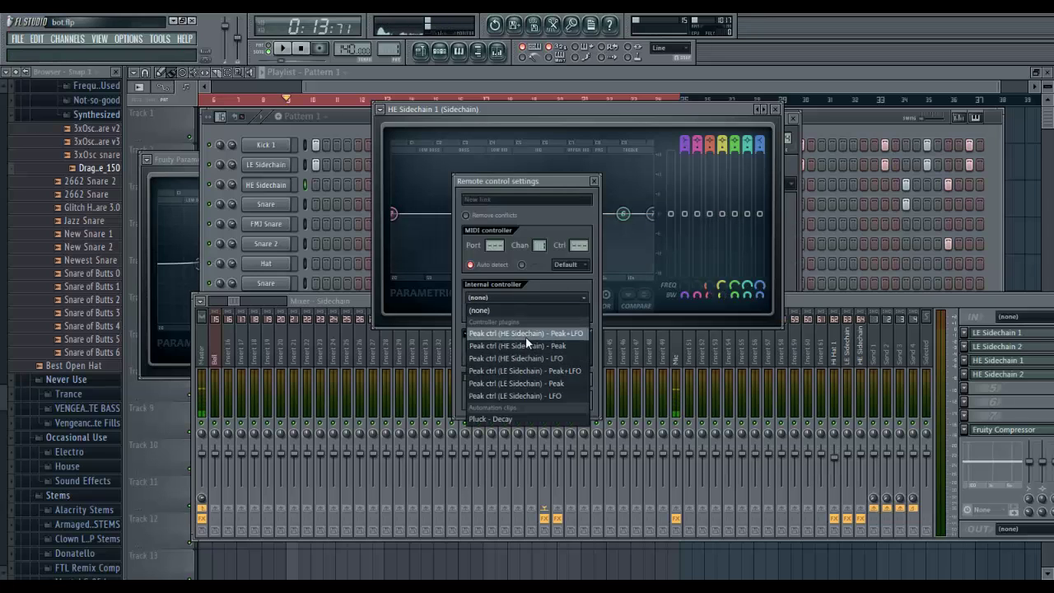
left_click(525, 334)
left_click(465, 335)
left_click(486, 362)
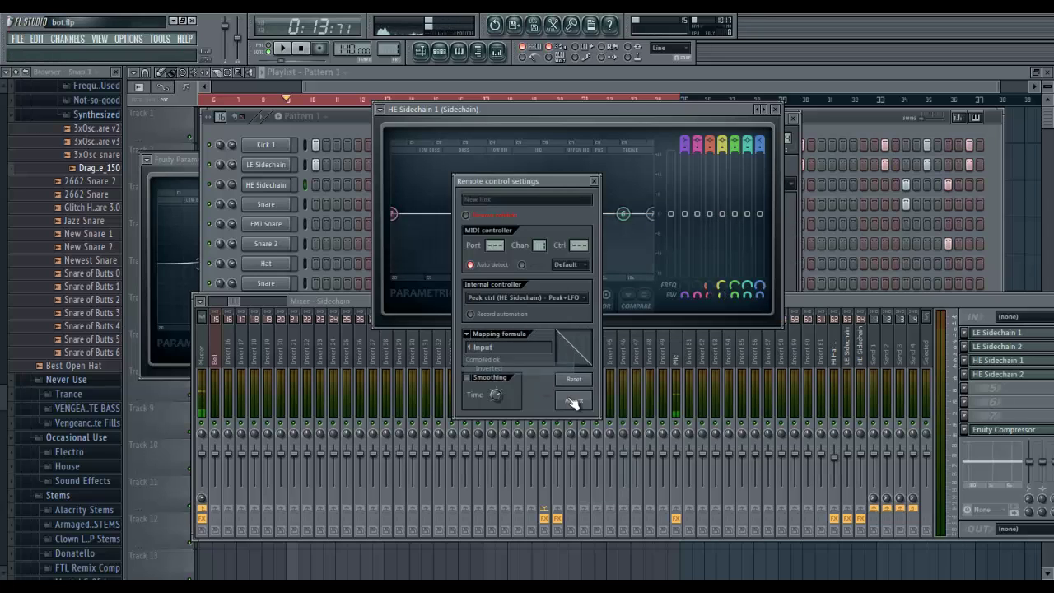
left_click(573, 399)
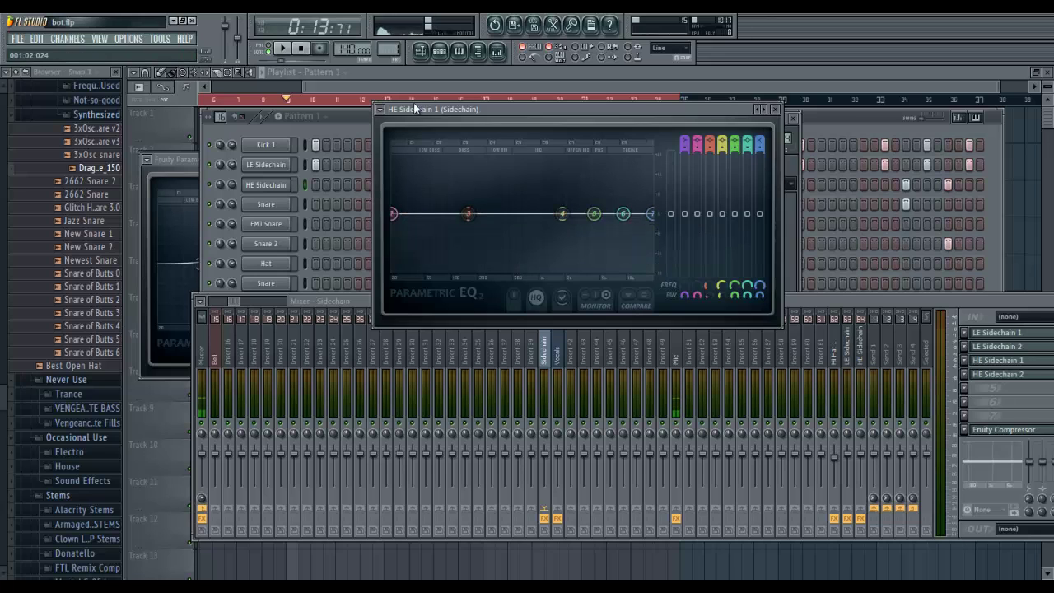
Open HE Sidechain 2 beside HE Sidechain 1, set band 3 to 154 Hz with 24% bandwidth, and move bands 4 to 7 higher to match
left_click_drag(416, 109, 243, 110)
left_click(996, 374)
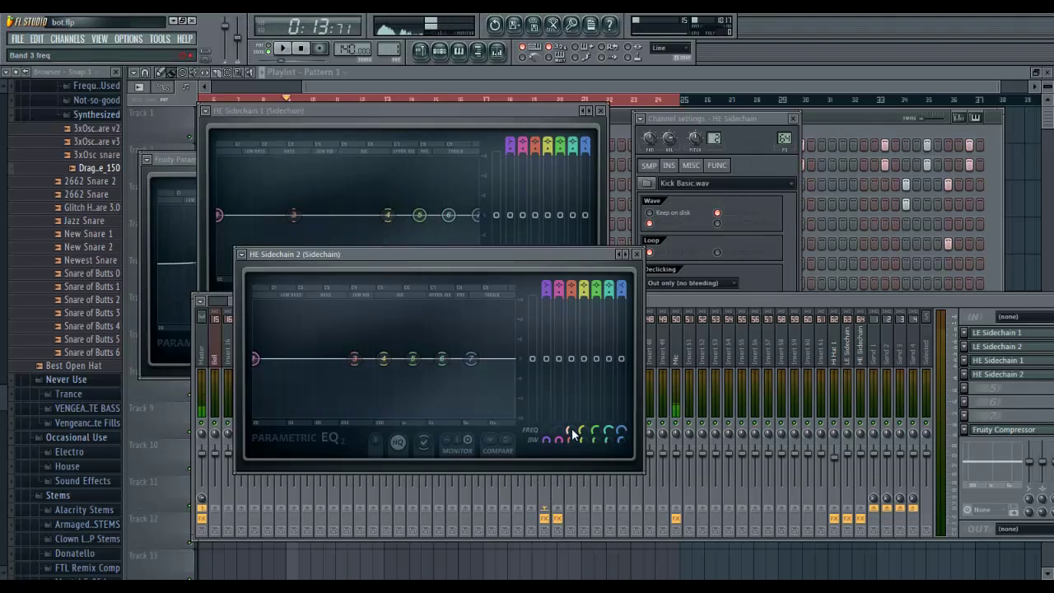
left_click_drag(574, 434, 612, 414)
left_click_drag(596, 429, 620, 429)
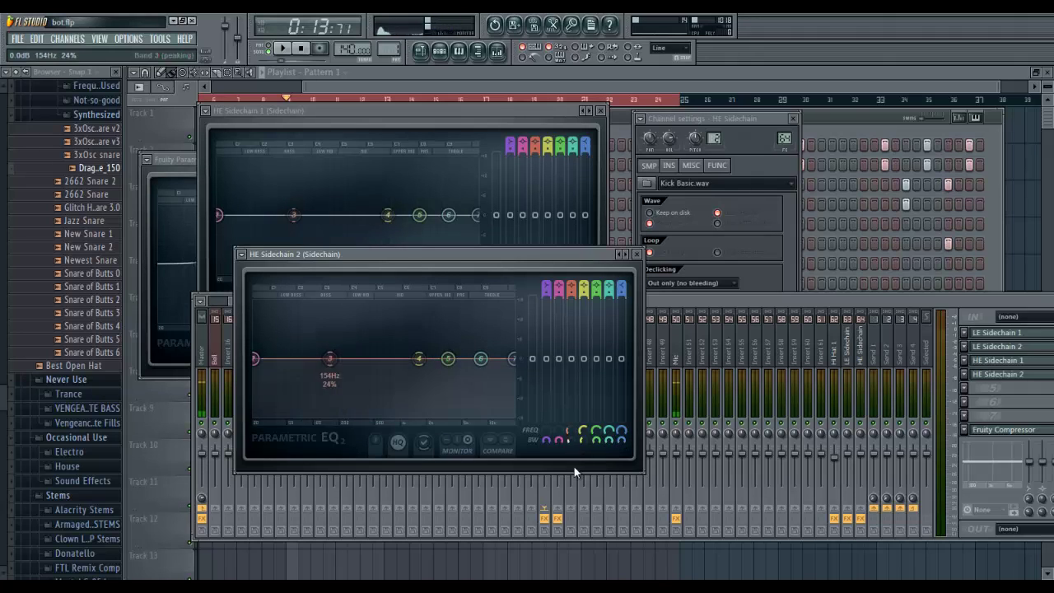
Link band 7's level in HE Sidechain 2 to Peak ctrl (HE Sidechain) - Peak+LFO with the Inverted mapping formula
right_click(622, 361)
left_click(641, 455)
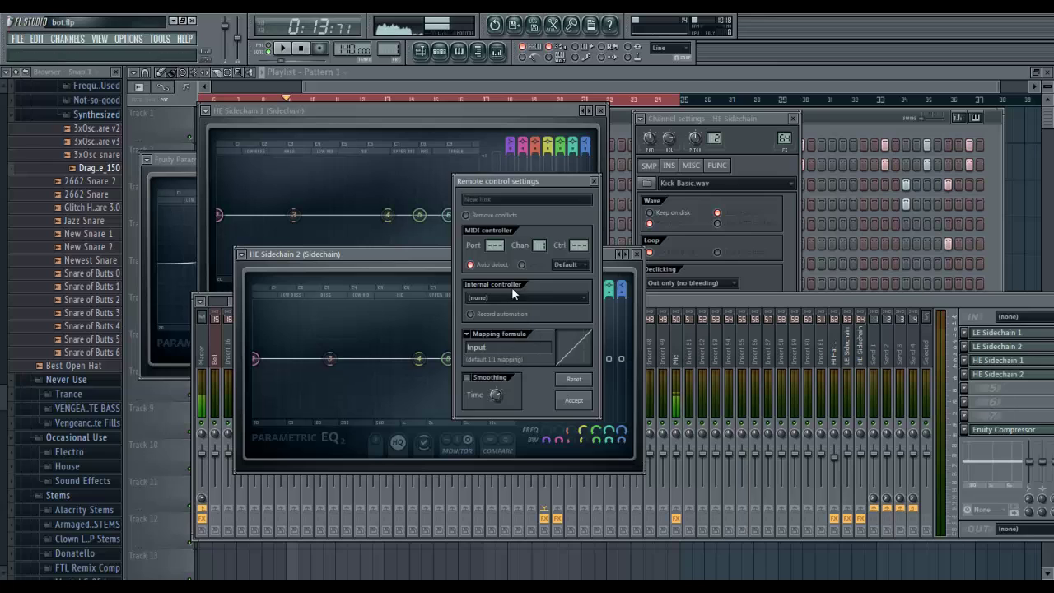
left_click(525, 297)
left_click(498, 331)
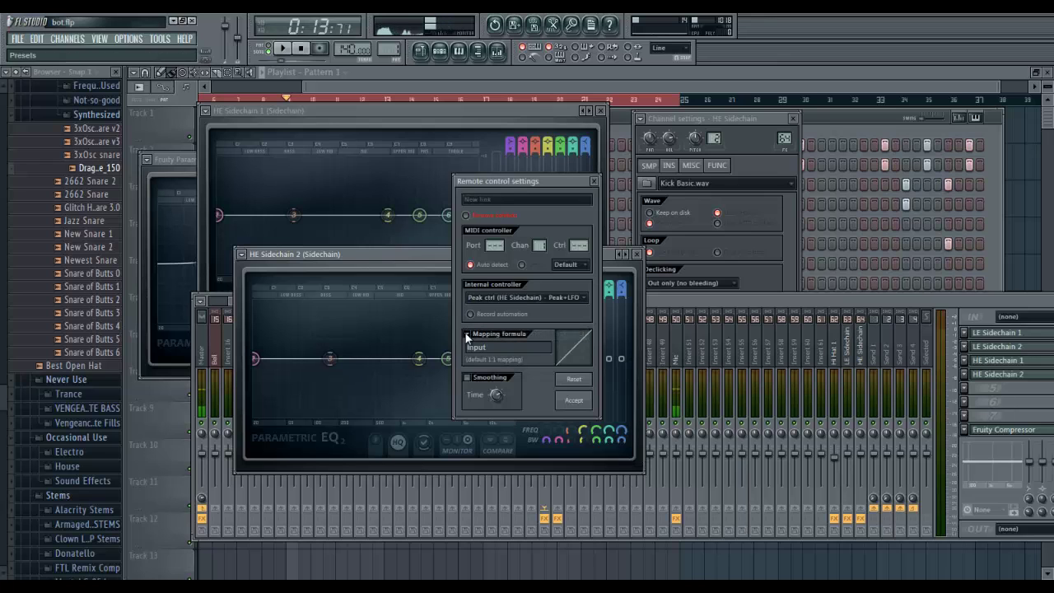
left_click(466, 333)
left_click(486, 369)
left_click(579, 402)
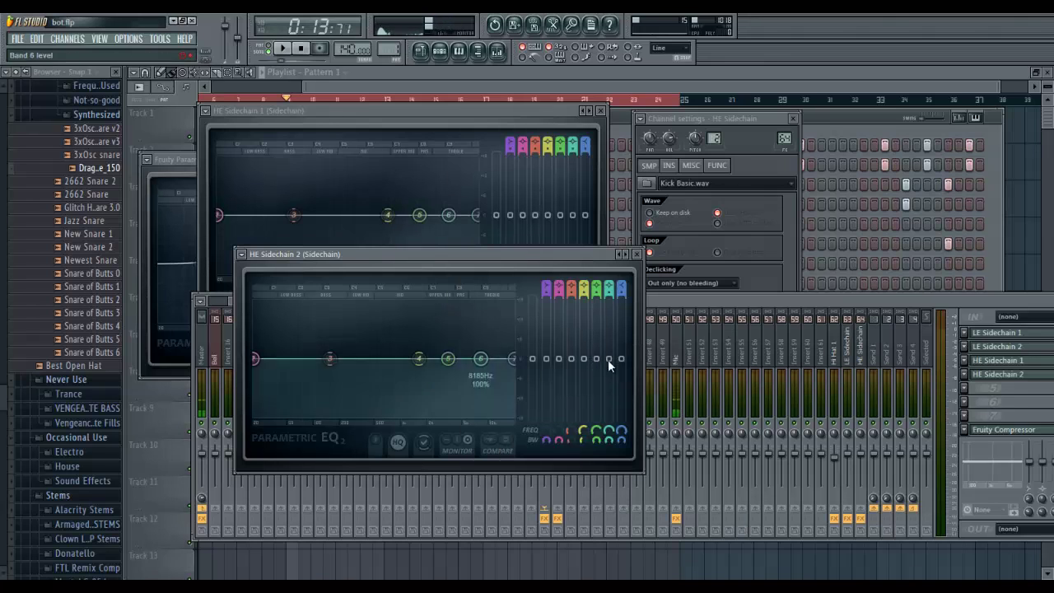
Link band 6's level in HE Sidechain 2 to Peak ctrl (HE Sidechain) - Peak+LFO with the Inverted mapping formula
right_click(608, 359)
left_click(641, 455)
left_click(525, 297)
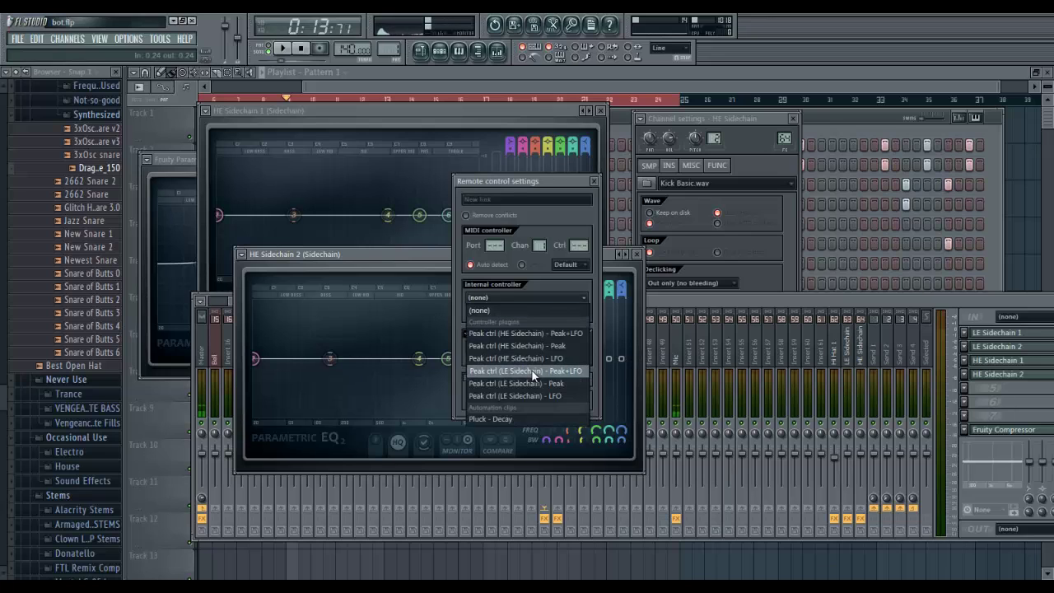
left_click(518, 333)
left_click(467, 334)
left_click(486, 368)
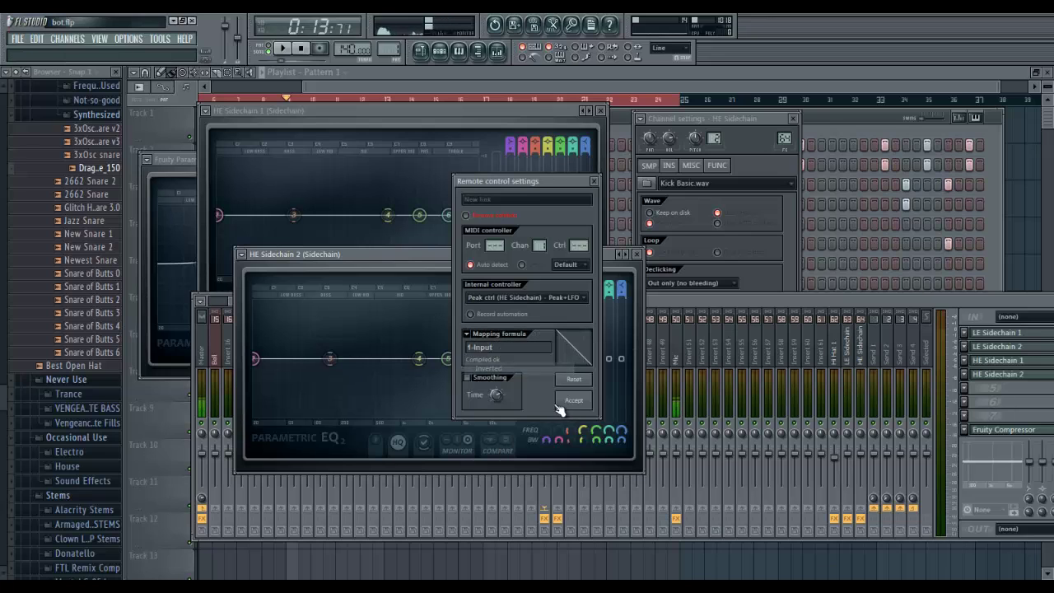
left_click(580, 403)
right_click(622, 360)
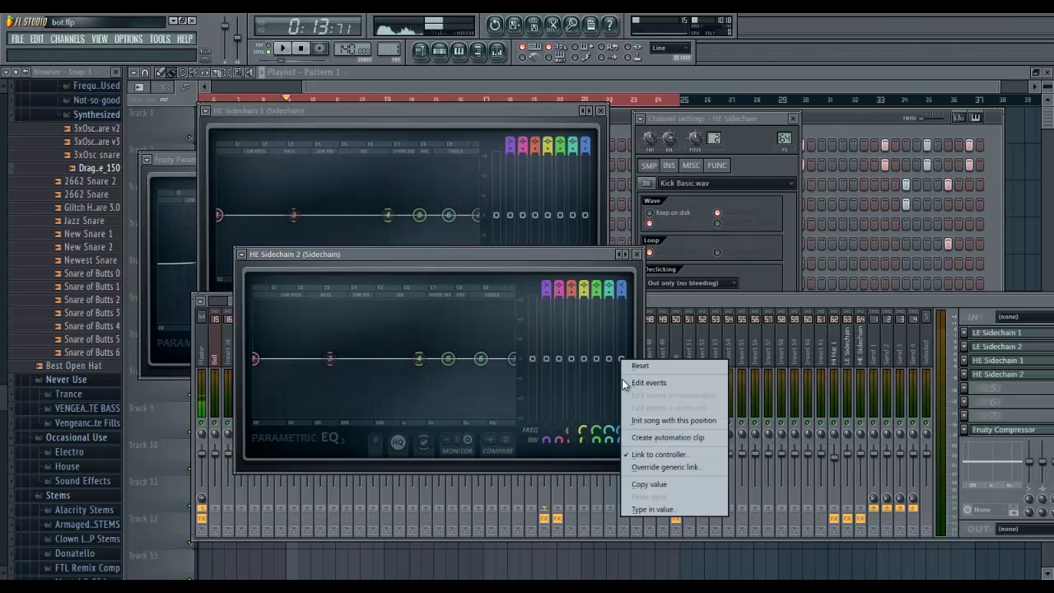
left_click(649, 453)
left_click(593, 180)
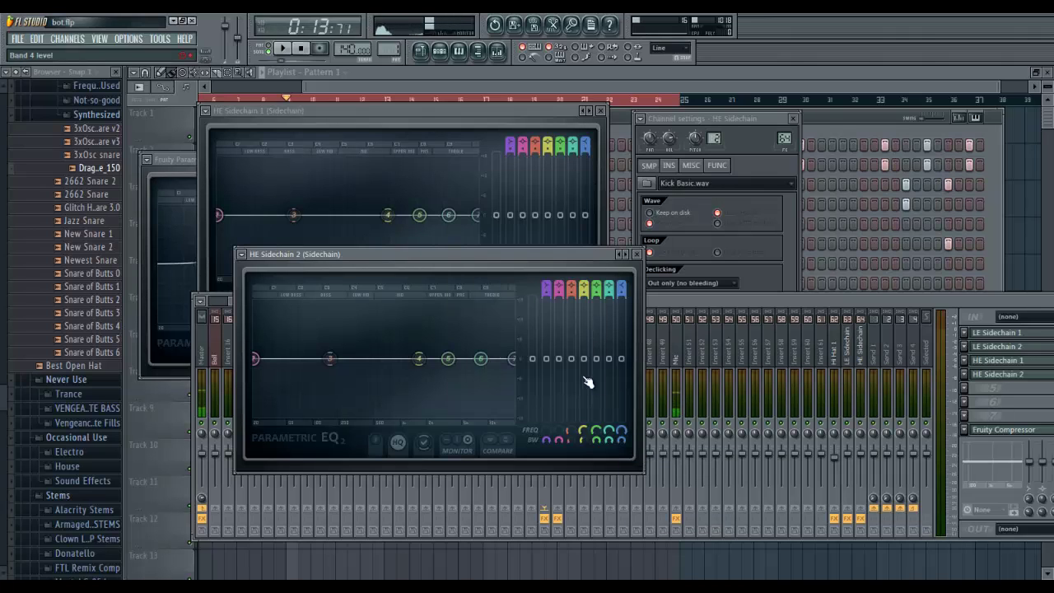
Link band 5's level in HE Sidechain 2 to Peak ctrl (HE Sidechain) - Peak+LFO with the Inverted mapping formula
right_click(598, 358)
left_click(626, 453)
left_click(525, 300)
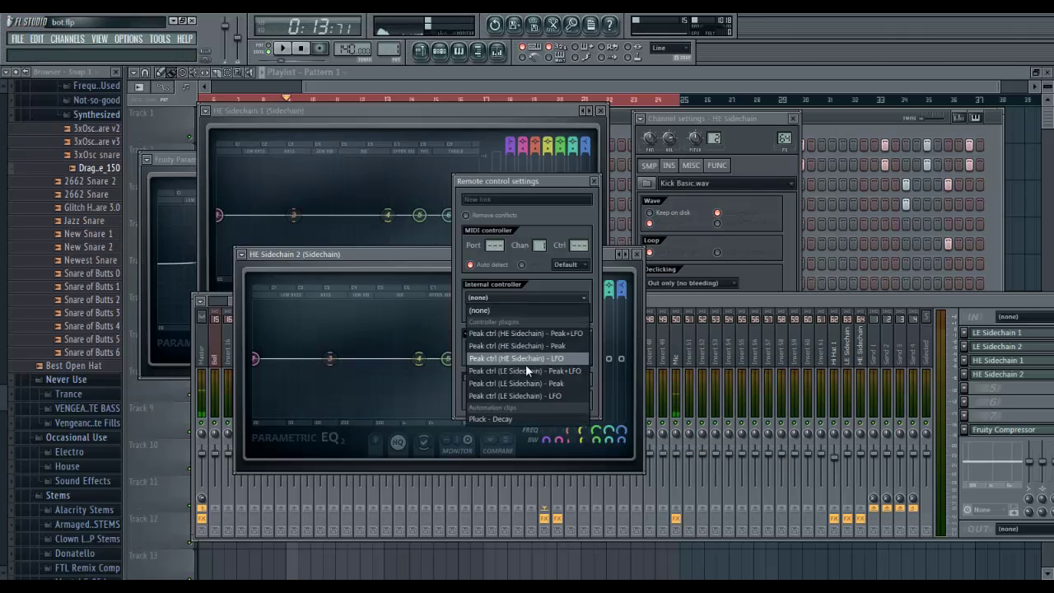
left_click(526, 370)
left_click(520, 298)
left_click(519, 334)
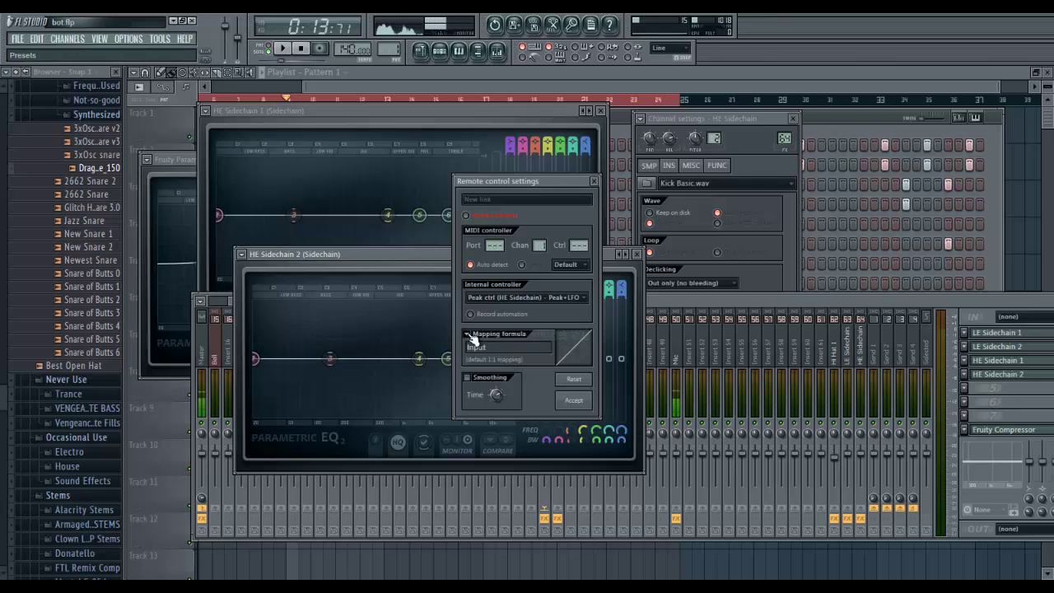
left_click(467, 335)
left_click(480, 368)
left_click(574, 403)
Trigger the HE Sidechain channel a few times to check how the linked bands respond in both HE equalizers
key("z")
key("z")
key("z")
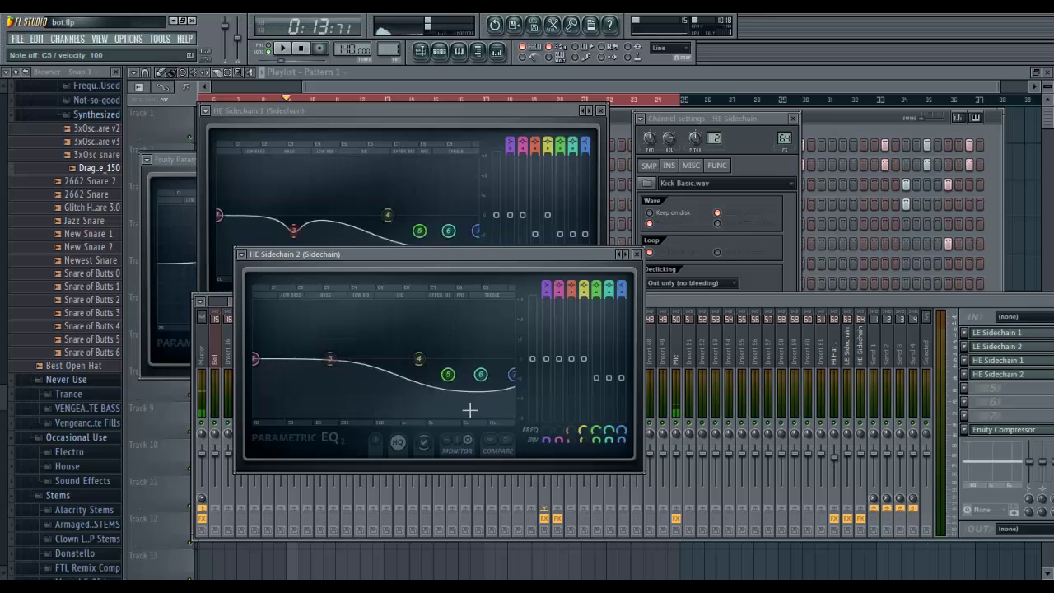
Link band 3's level in HE Sidechain 2 to Peak ctrl (HE Sidechain) - Peak+LFO with the Inverted formula, and close both HE equalizers
right_click(571, 359)
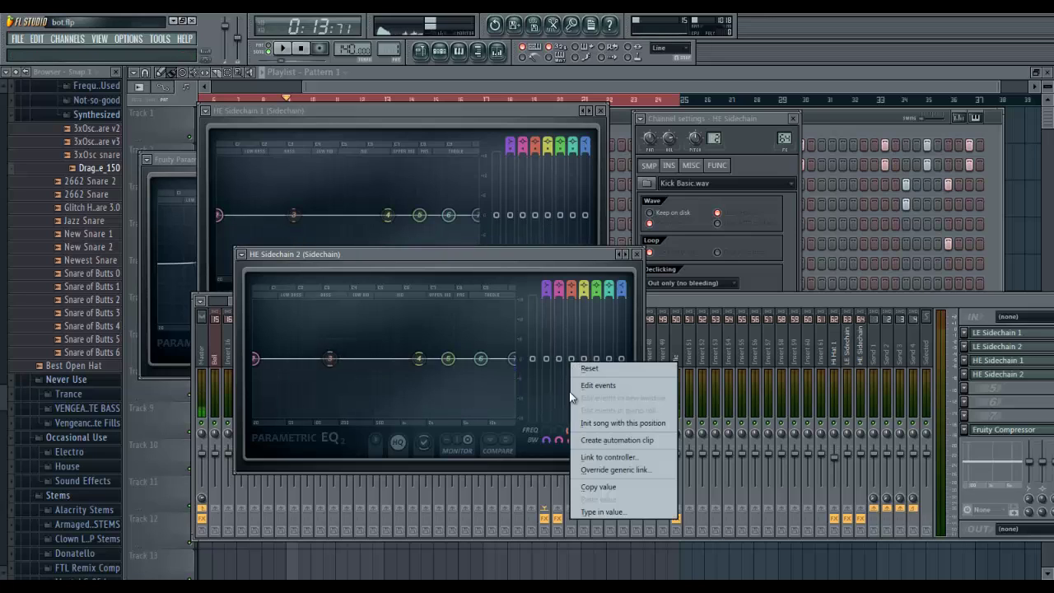
left_click(584, 456)
left_click(523, 297)
left_click(512, 346)
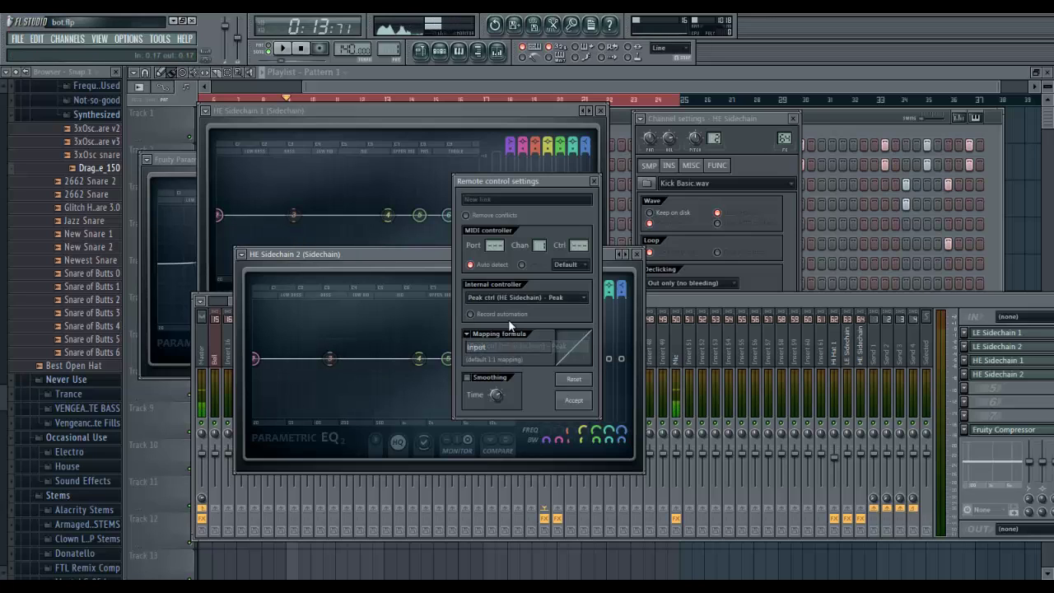
left_click(523, 297)
left_click(506, 333)
left_click(474, 343)
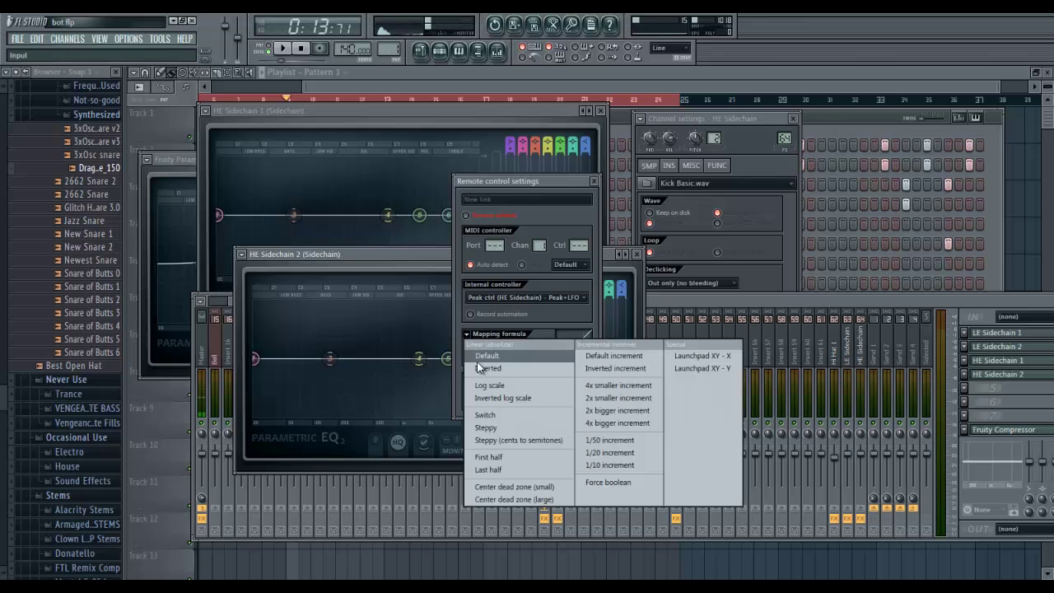
left_click(476, 361)
left_click(574, 400)
left_click(636, 254)
left_click(599, 110)
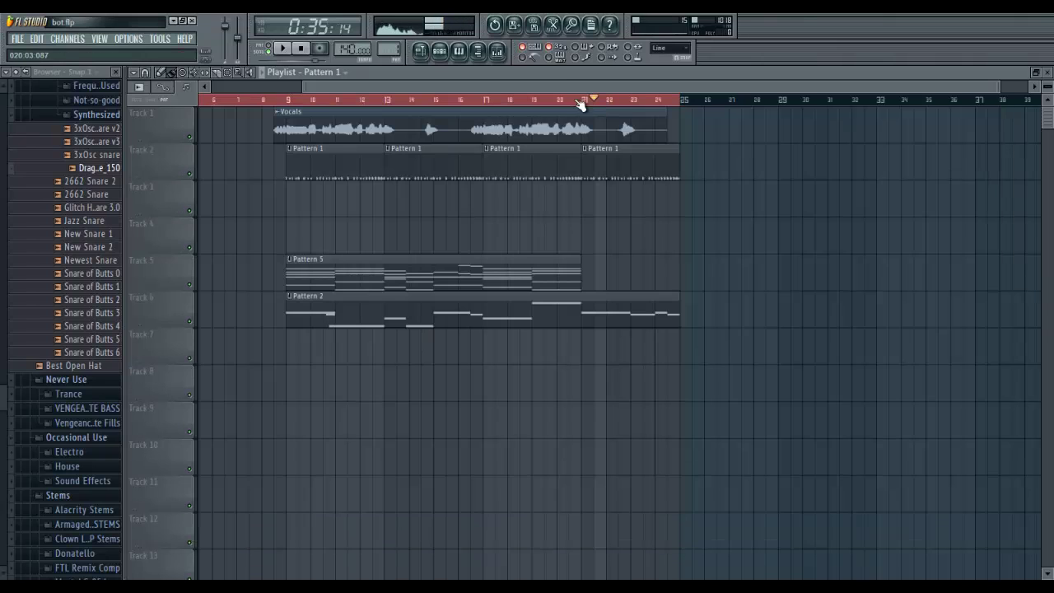
Play the arrangement from the start of the Vocals clip with the mixer shown to check the sidechaining, and stop playback
scroll(582, 105, "down", 3)
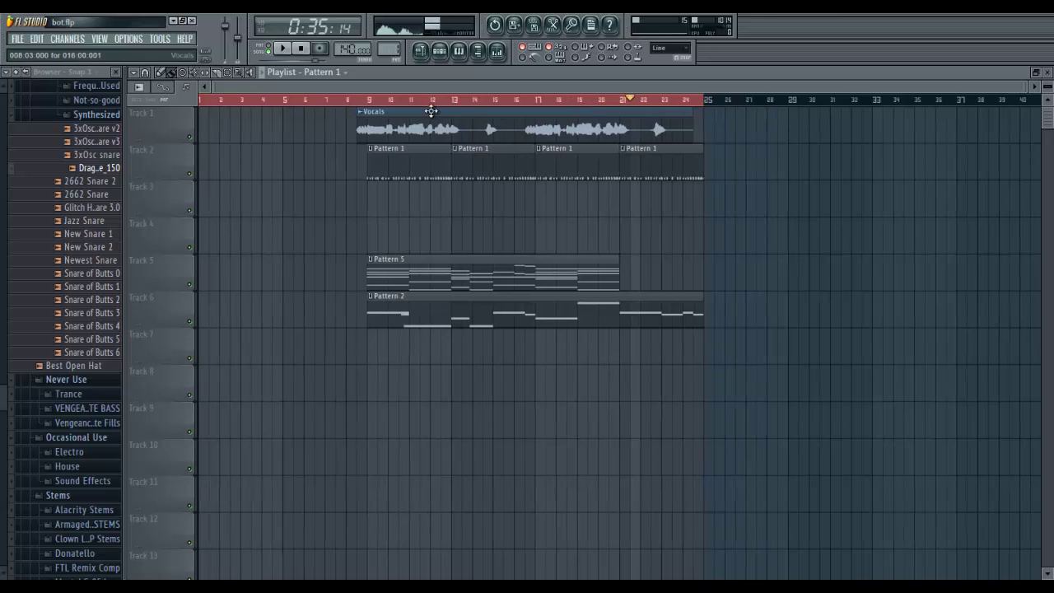
left_click(363, 102)
scroll(363, 102, "up", 4)
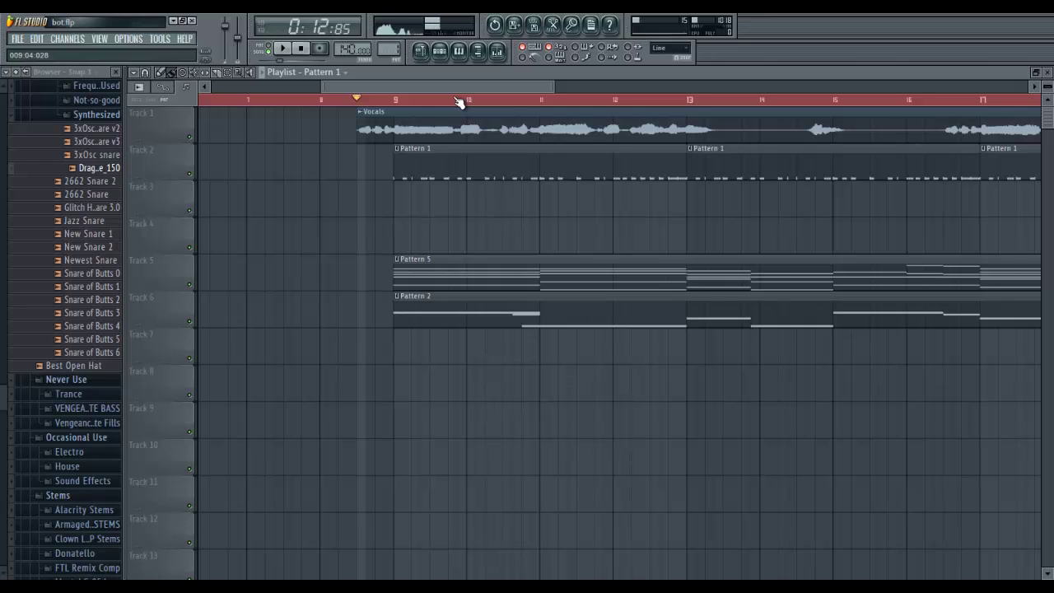
key("space")
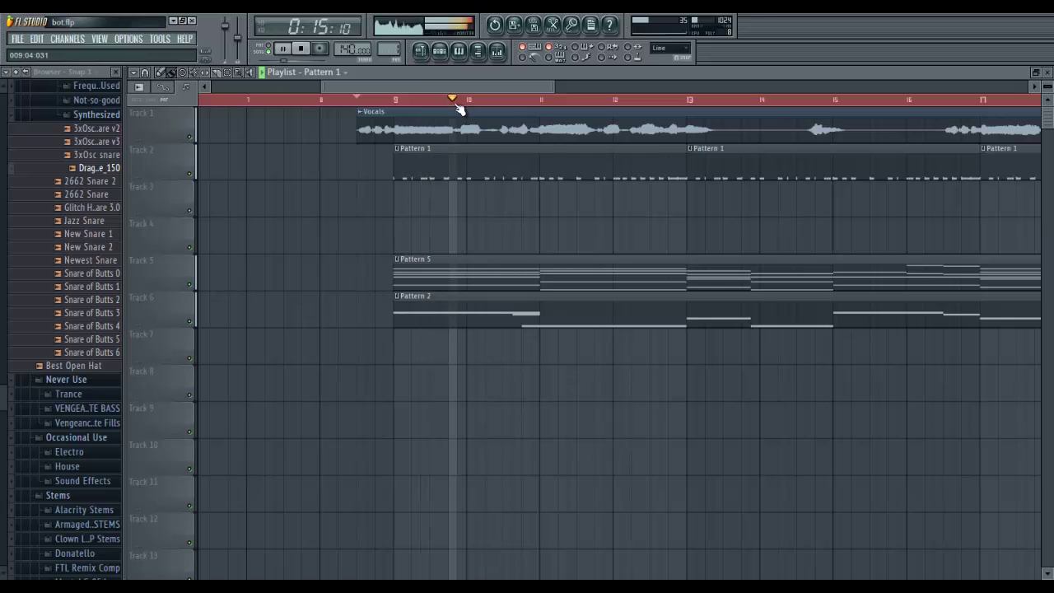
left_click(497, 53)
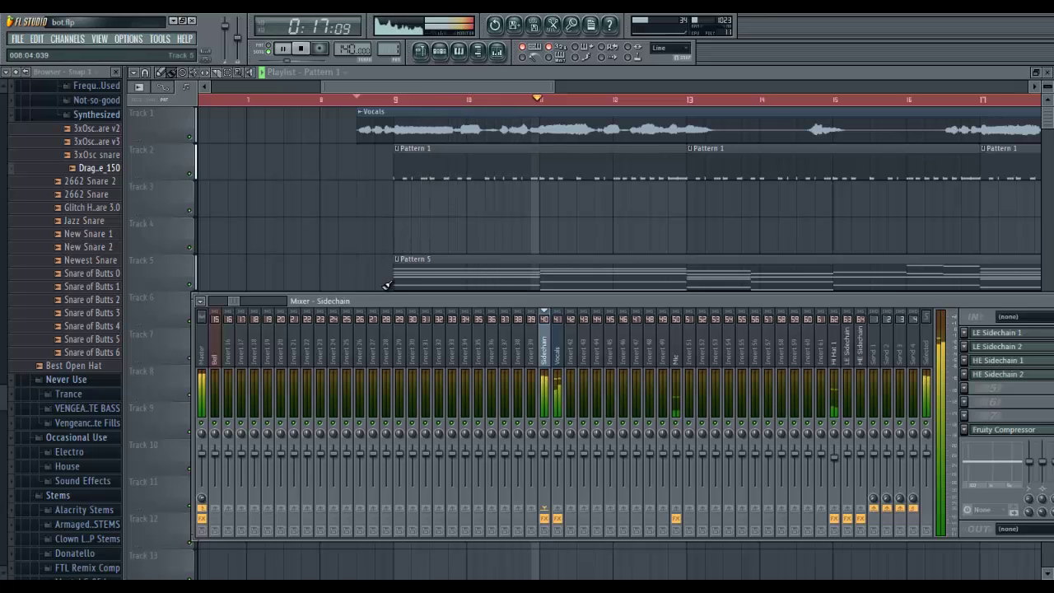
left_click_drag(380, 302, 402, 322)
key("space")
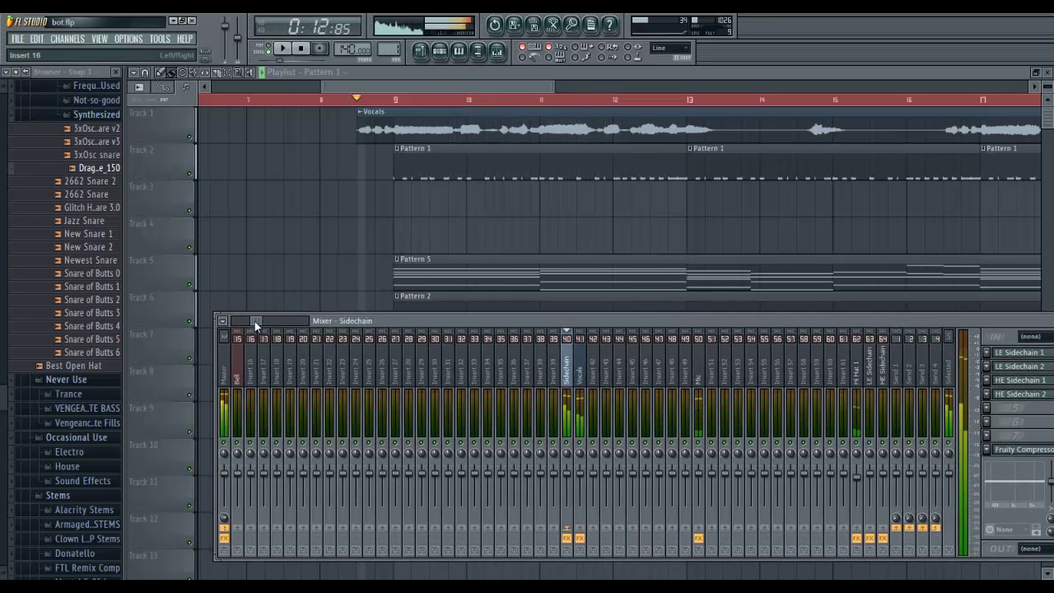
Select the Sub Bass mixer track and open the Fruity Parametric EQ 2 in its second effect slot
left_click_drag(254, 319, 237, 319)
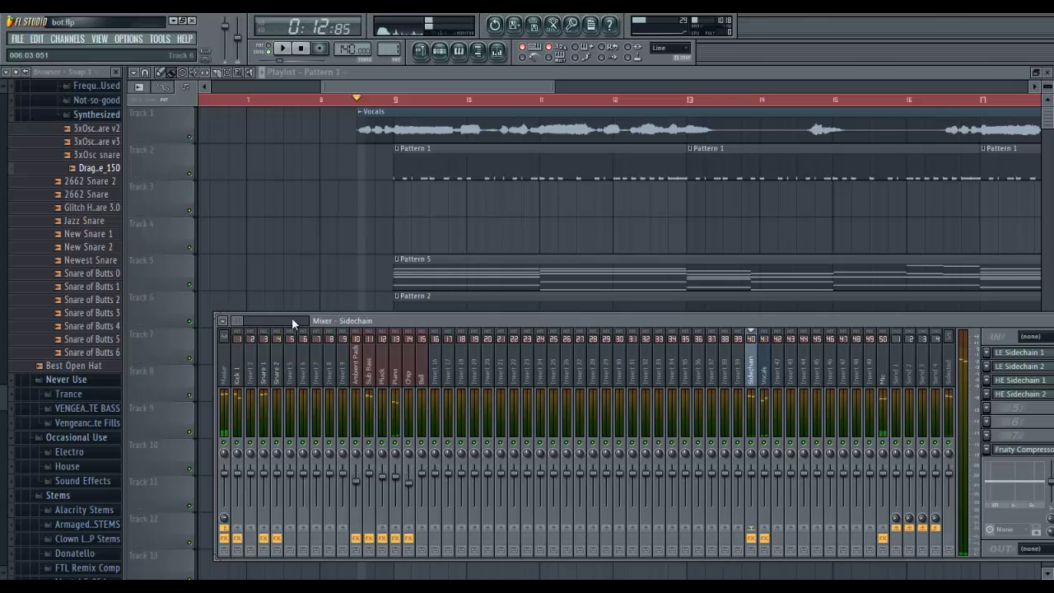
left_click(372, 373)
left_click_drag(473, 322, 437, 315)
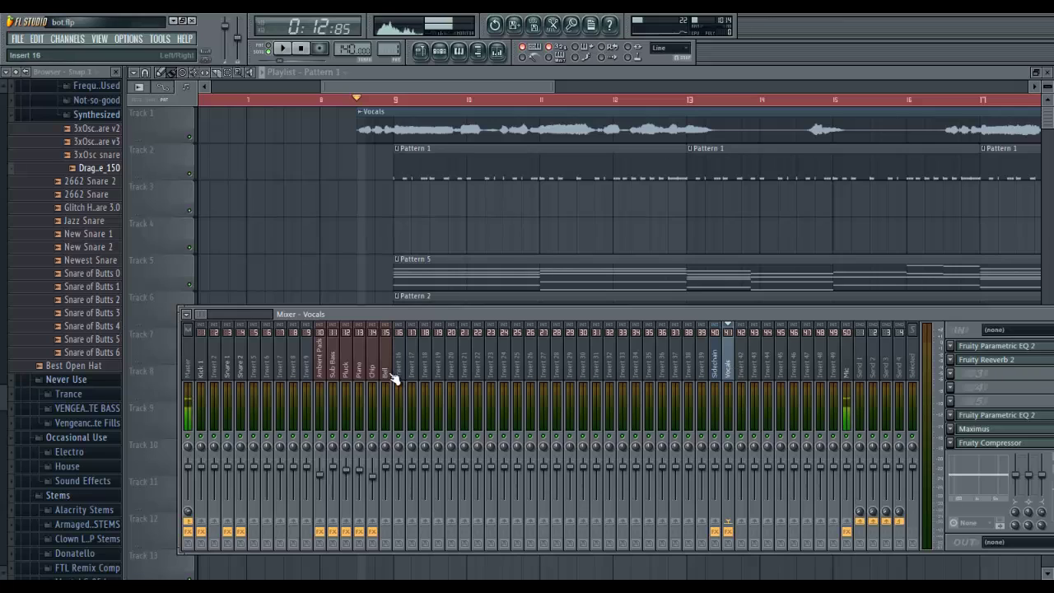
left_click(334, 370)
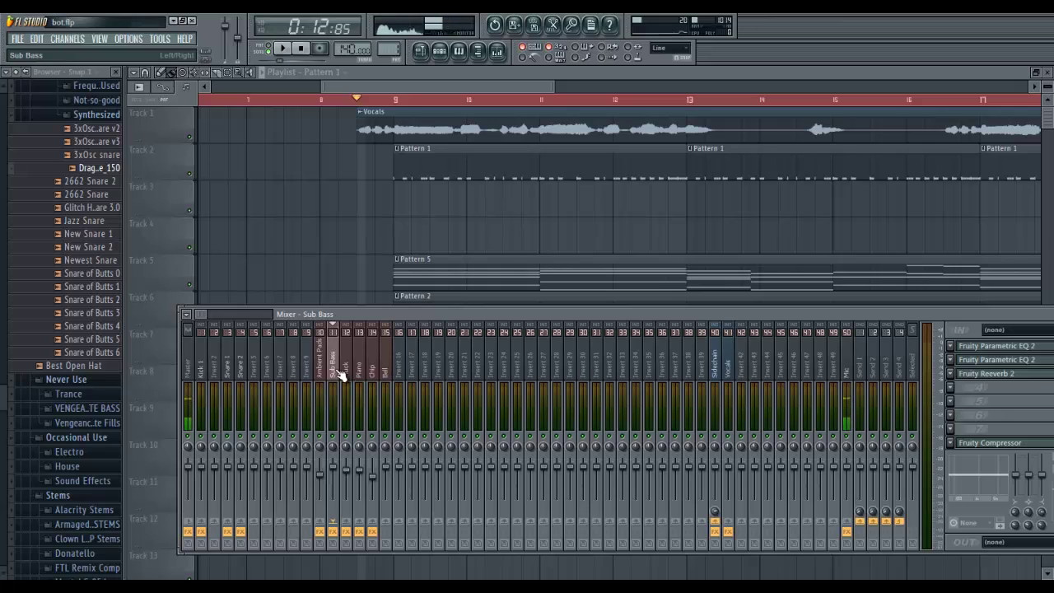
left_click(969, 363)
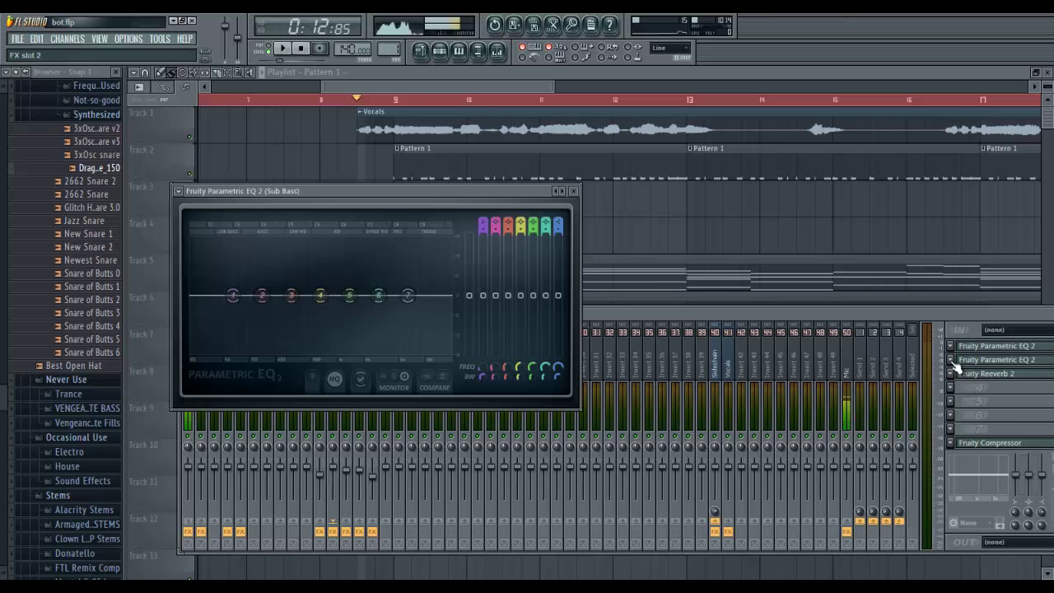
right_click(471, 300)
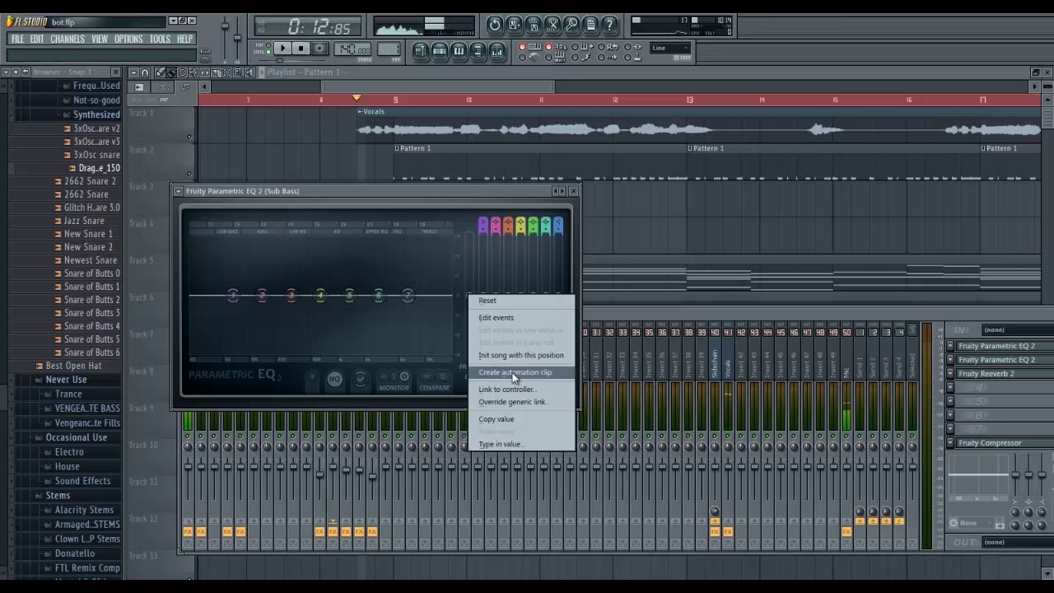
left_click(504, 389)
left_click(506, 297)
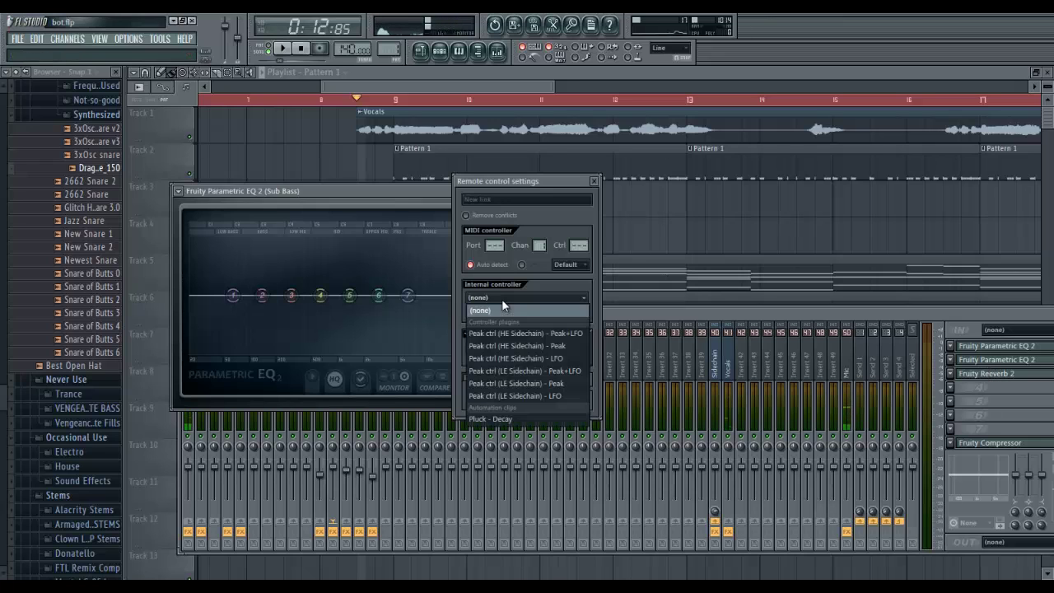
left_click(507, 289)
left_click(594, 181)
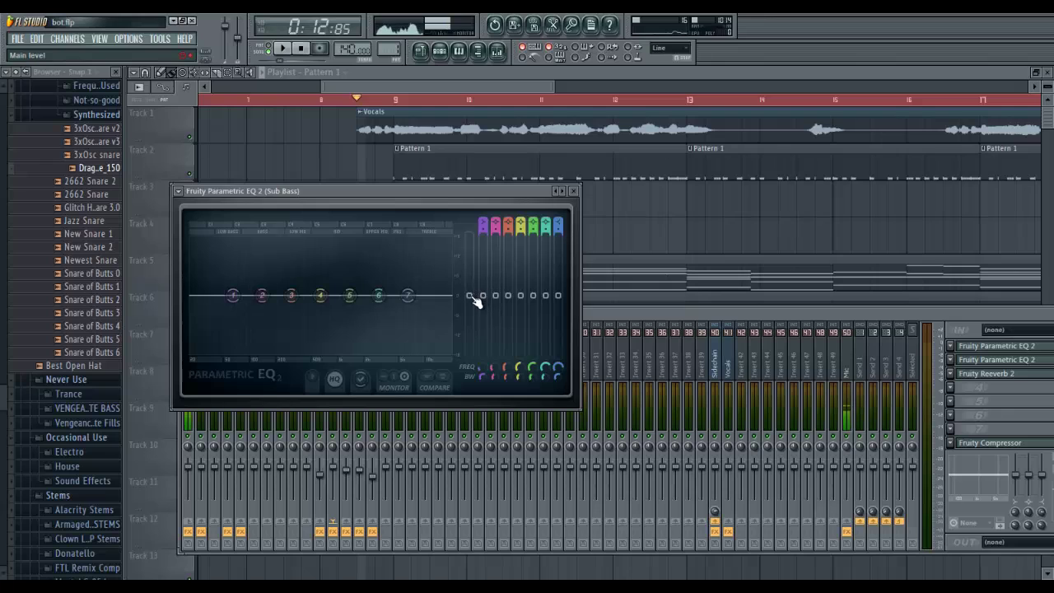
left_click_drag(473, 297, 581, 312)
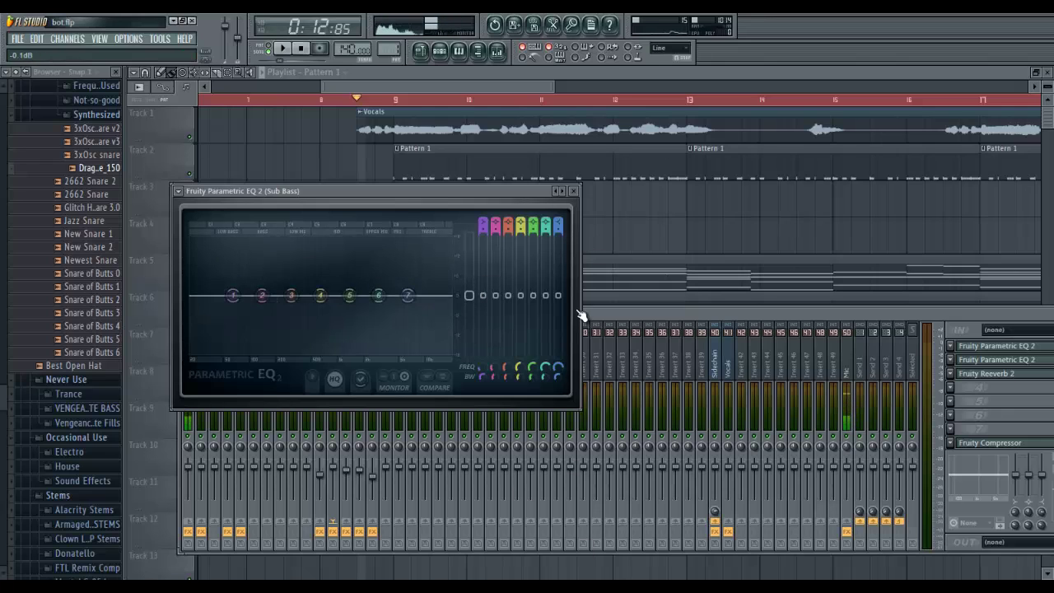
right_click(471, 296)
left_click(491, 303)
Link the Sub Bass equalizer's main level to Peak ctrl (LE Sidechain) - Peak+LFO with the Inverted mapping formula
right_click(470, 298)
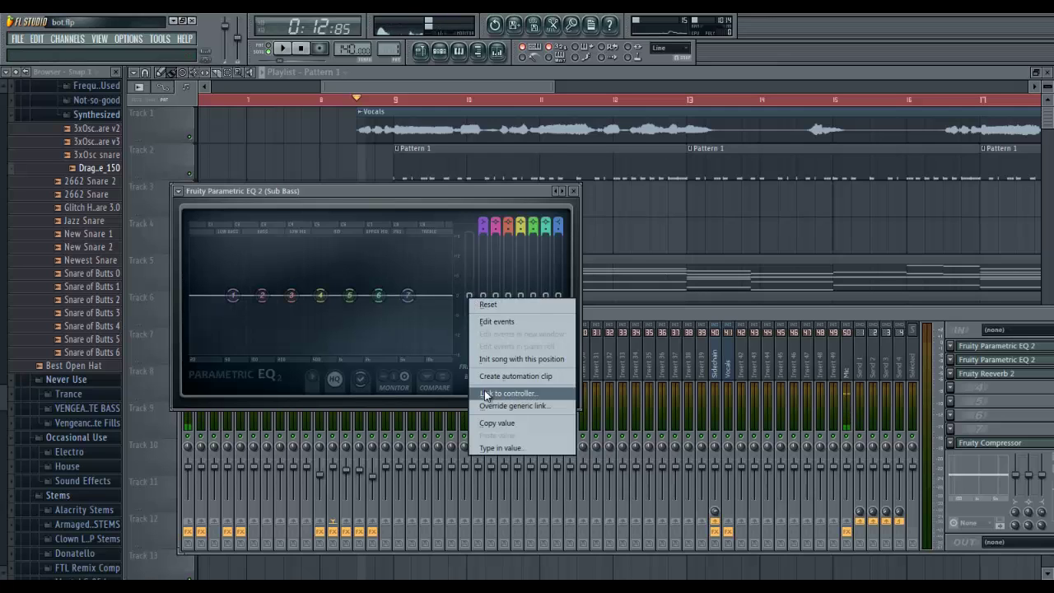
left_click(509, 391)
left_click(484, 298)
left_click(497, 371)
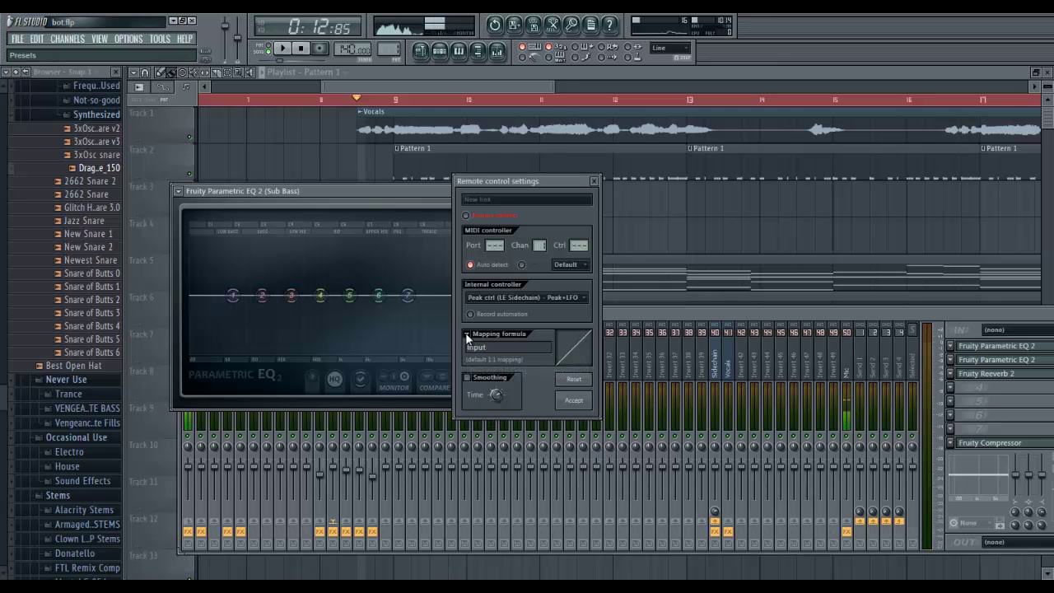
left_click(489, 346)
left_click(480, 371)
left_click(560, 395)
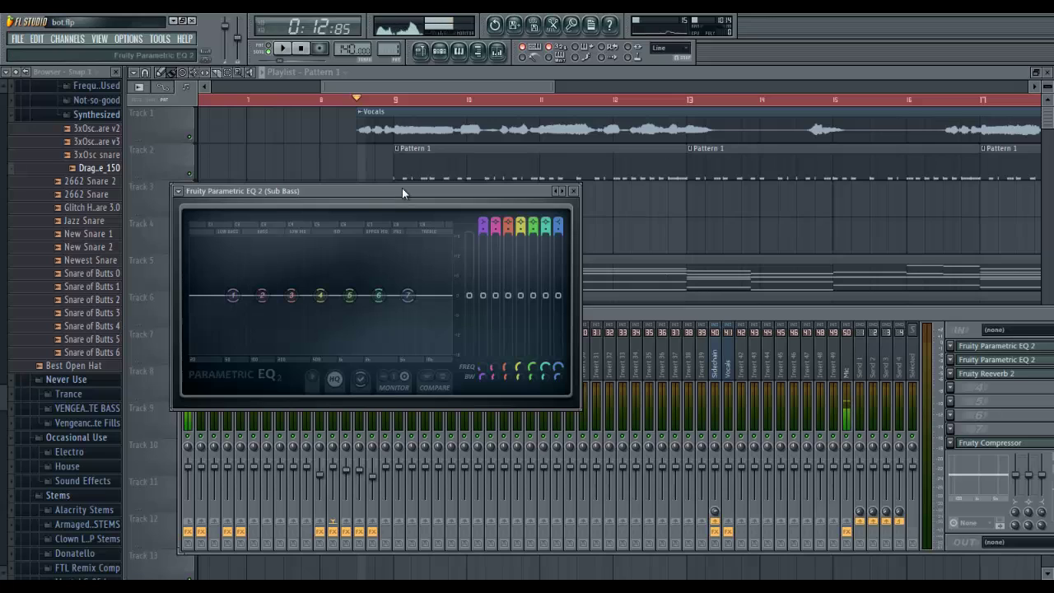
Play the arrangement to check the Sub Bass equalizer's ducking, stop playback and close the equalizer
key("space")
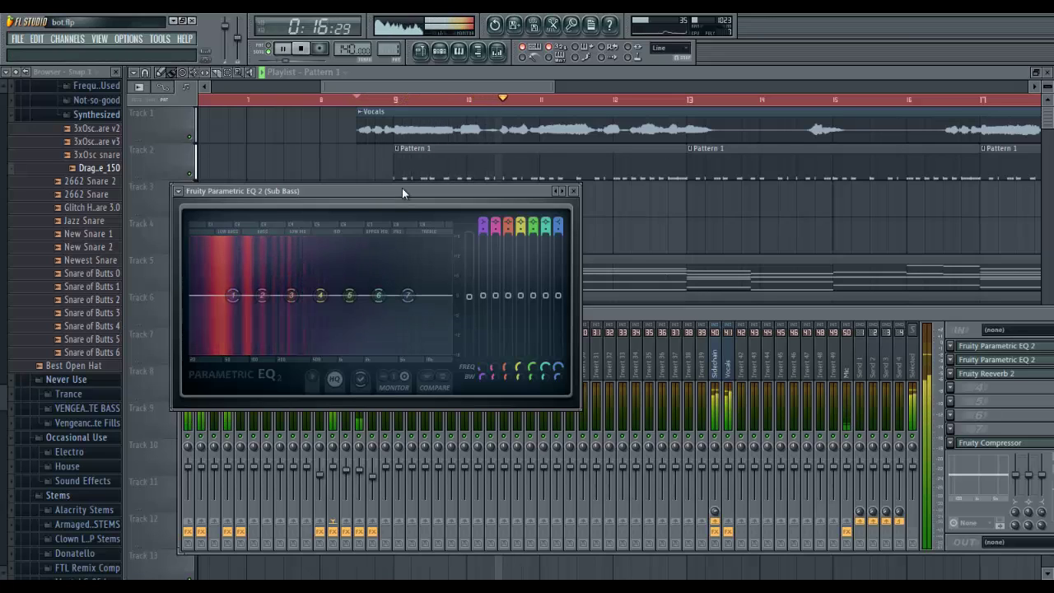
key("space")
left_click(573, 191)
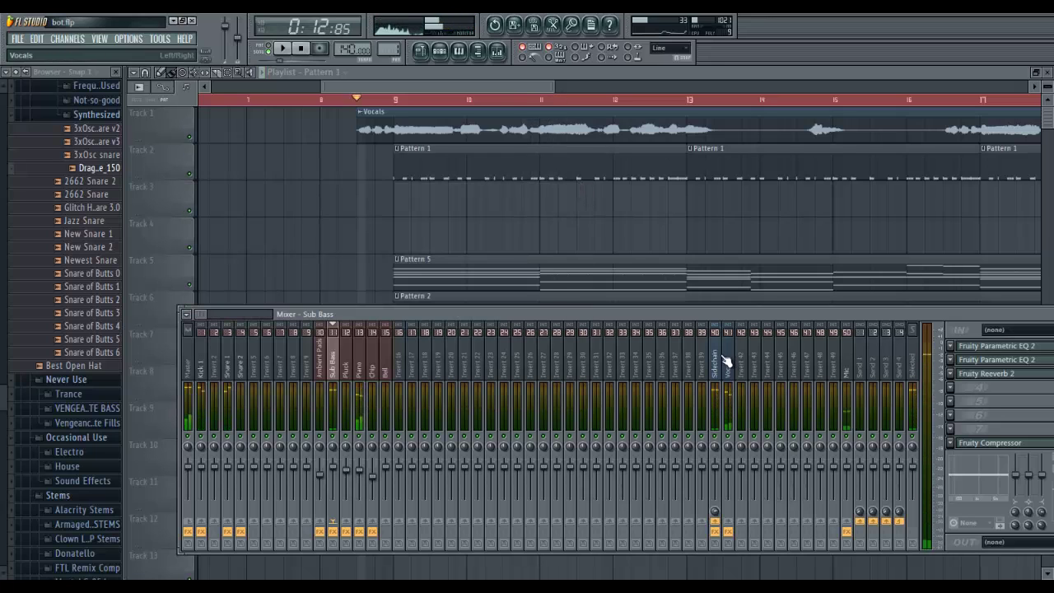
Link the main level of the Vocals track's slot 6 Fruity Parametric EQ 2 to Peak ctrl (HE Sidechain) - Peak+LFO with the Inverted formula
left_click(726, 362)
left_click(994, 418)
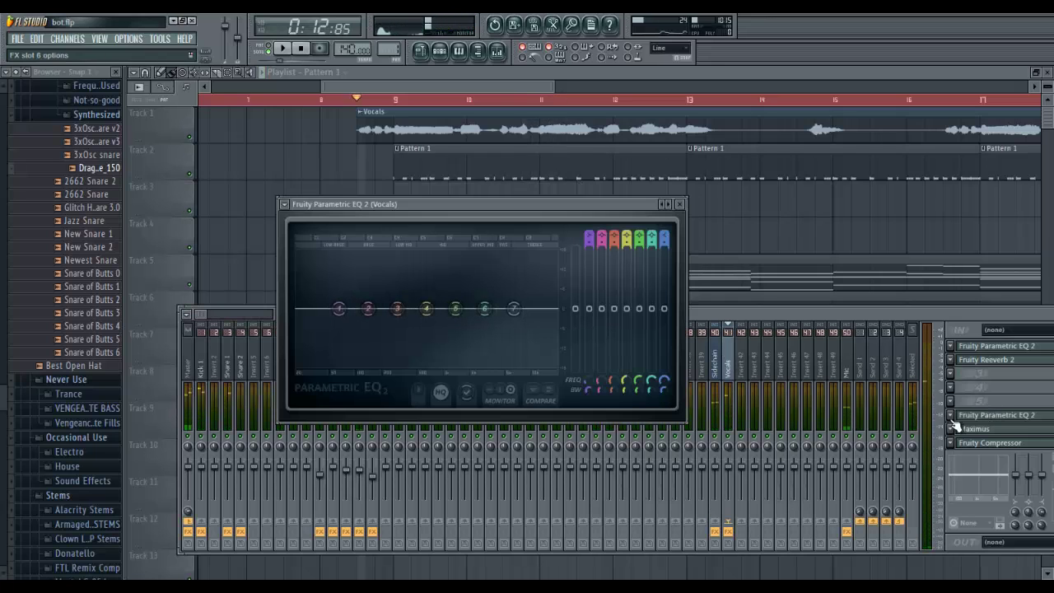
right_click(577, 313)
left_click(599, 385)
left_click(569, 302)
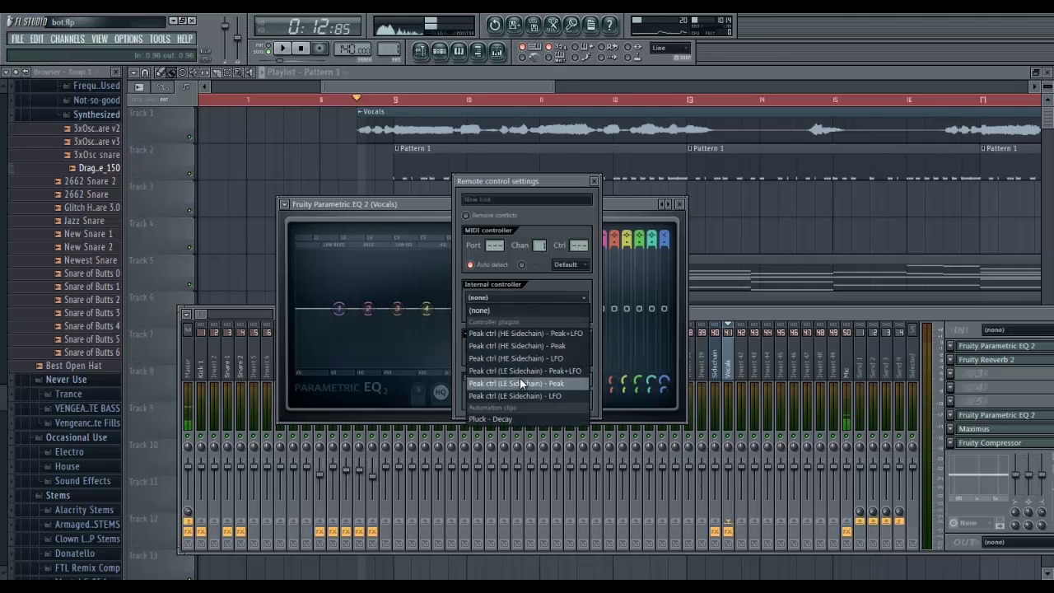
left_click(473, 338)
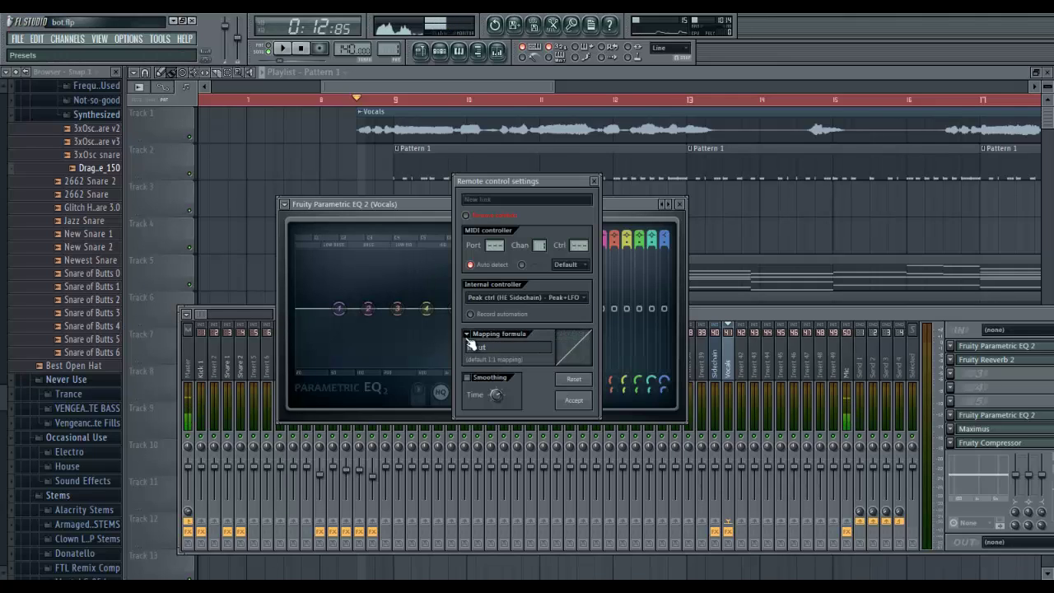
left_click(471, 344)
left_click(485, 369)
left_click(572, 400)
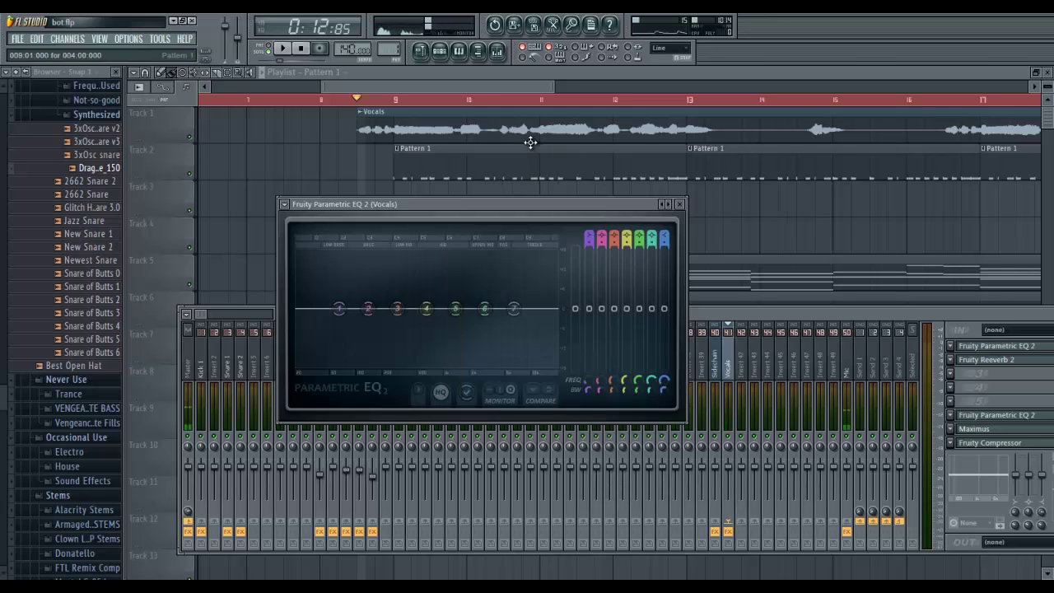
Play the arrangement to check the Vocals ducking, close the Vocals equalizer during playback, and stop the song
key("space")
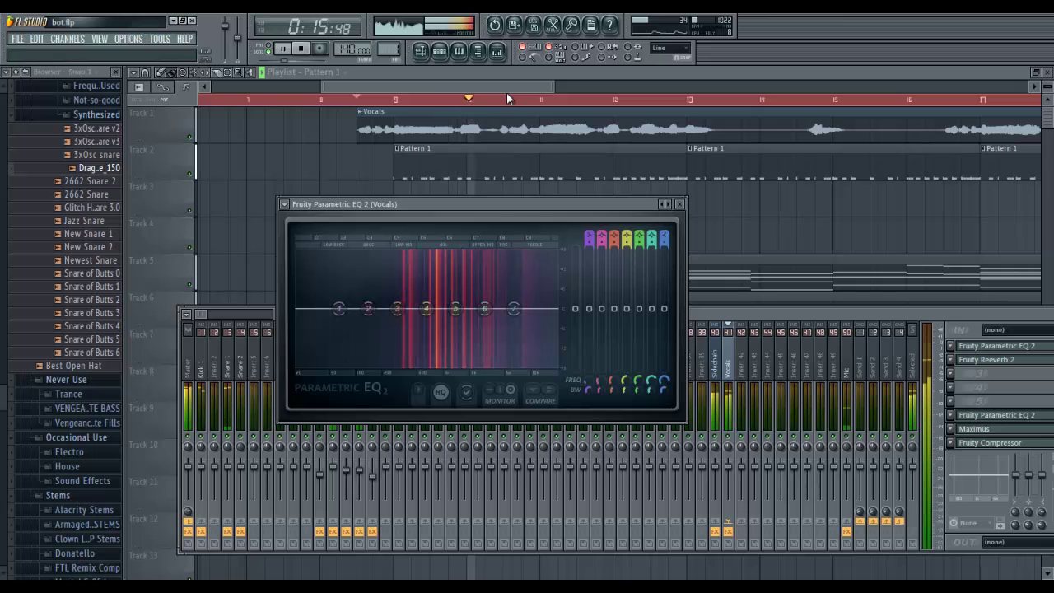
left_click(681, 205)
left_click_drag(485, 88, 596, 90)
scroll(547, 105, "down", 3)
scroll(550, 107, "down", 2)
scroll(551, 107, "up", 3)
scroll(573, 103, "down", 2)
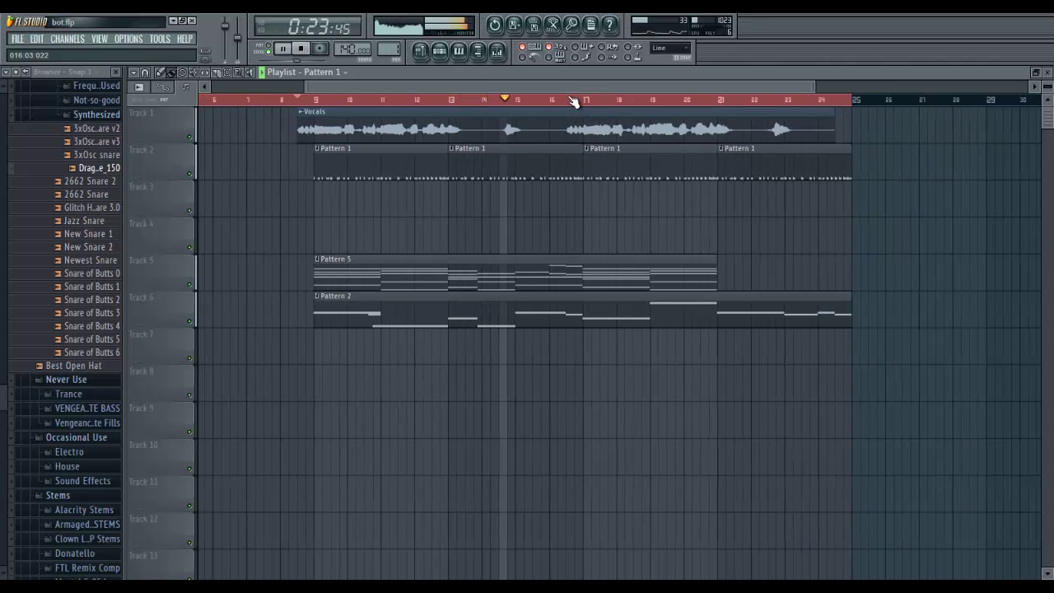
key("space")
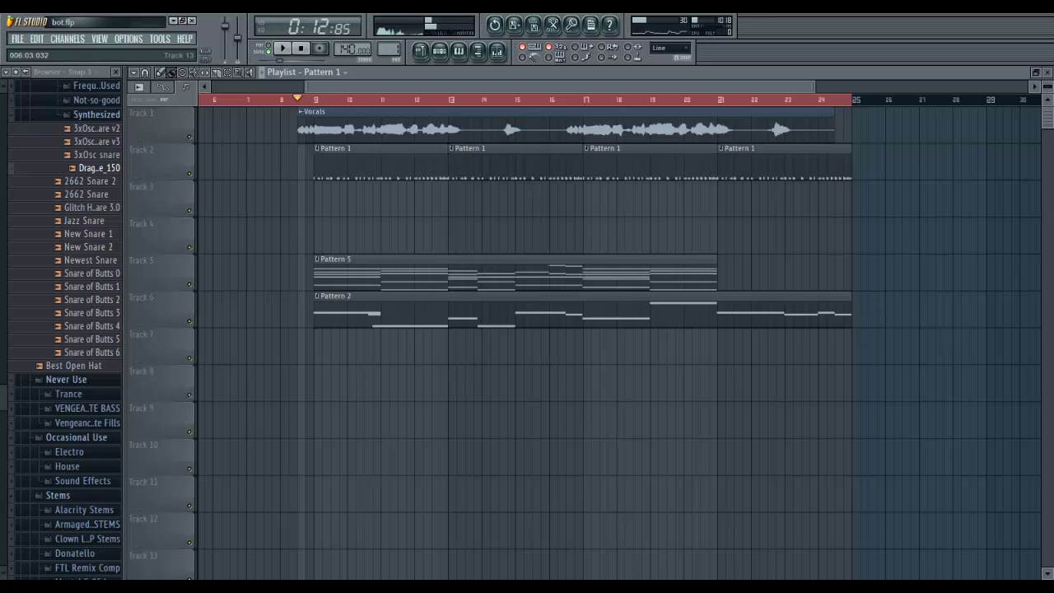
mouse_move(261, 586)
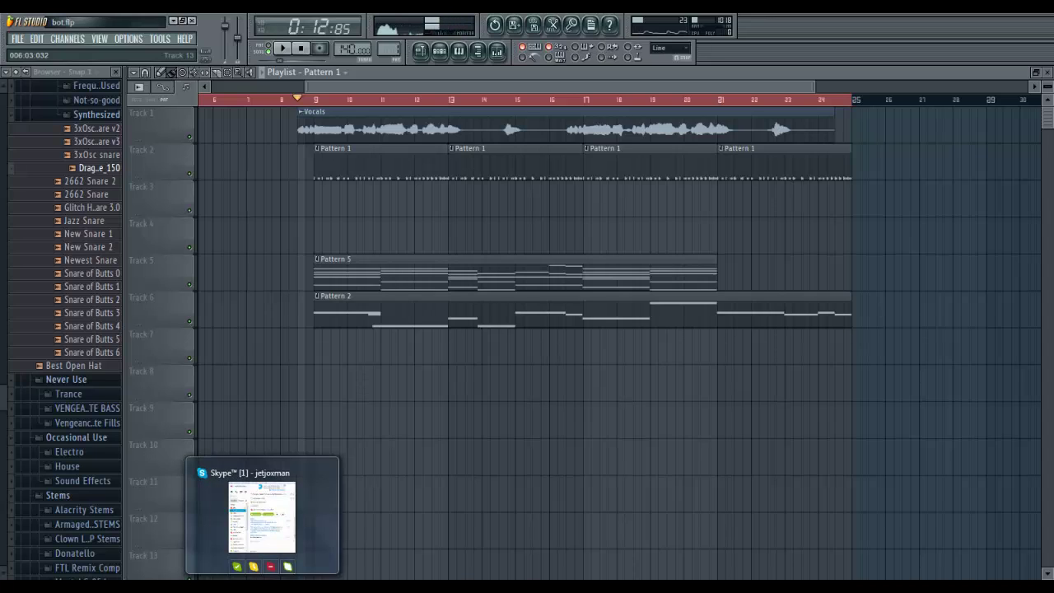